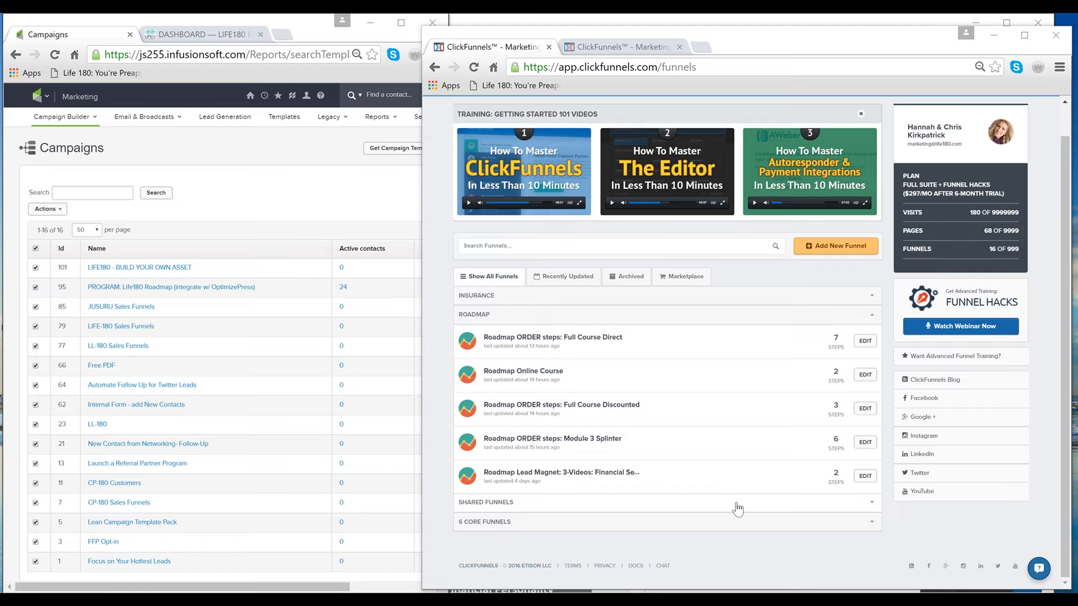
- Bring the Infusionsoft campaigns window forward, widen it to show the full campaign list, and display the main navigation categories
click(271, 223)
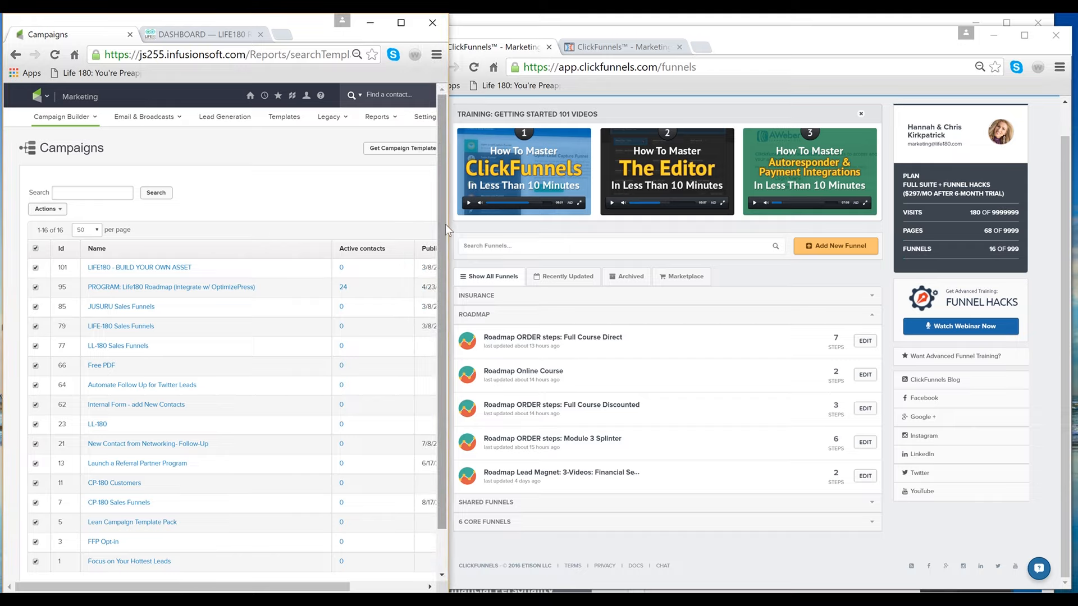
drag(448, 226, 616, 284)
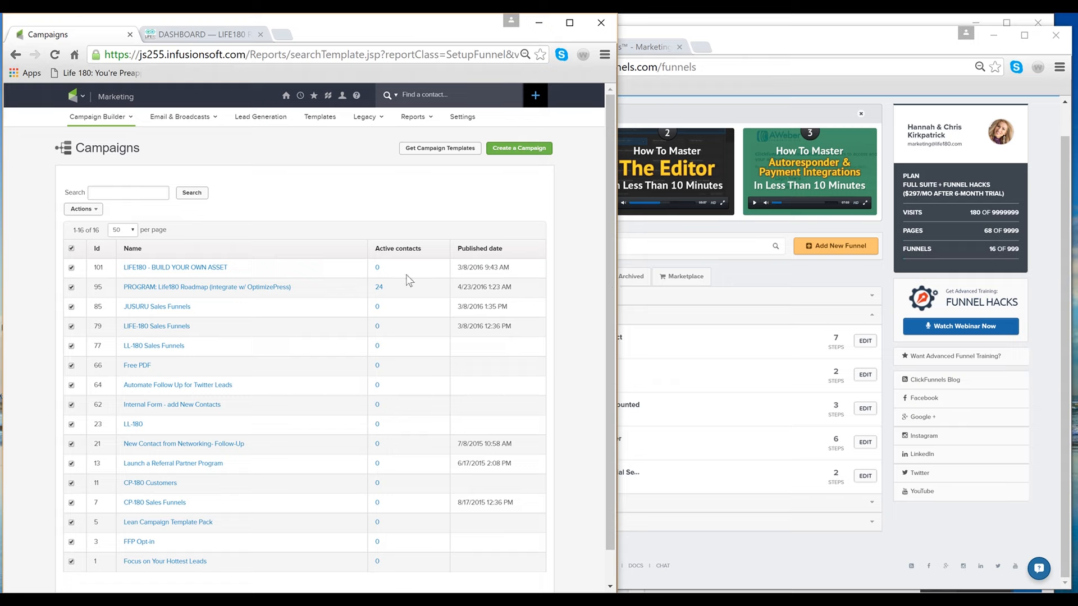
click(90, 96)
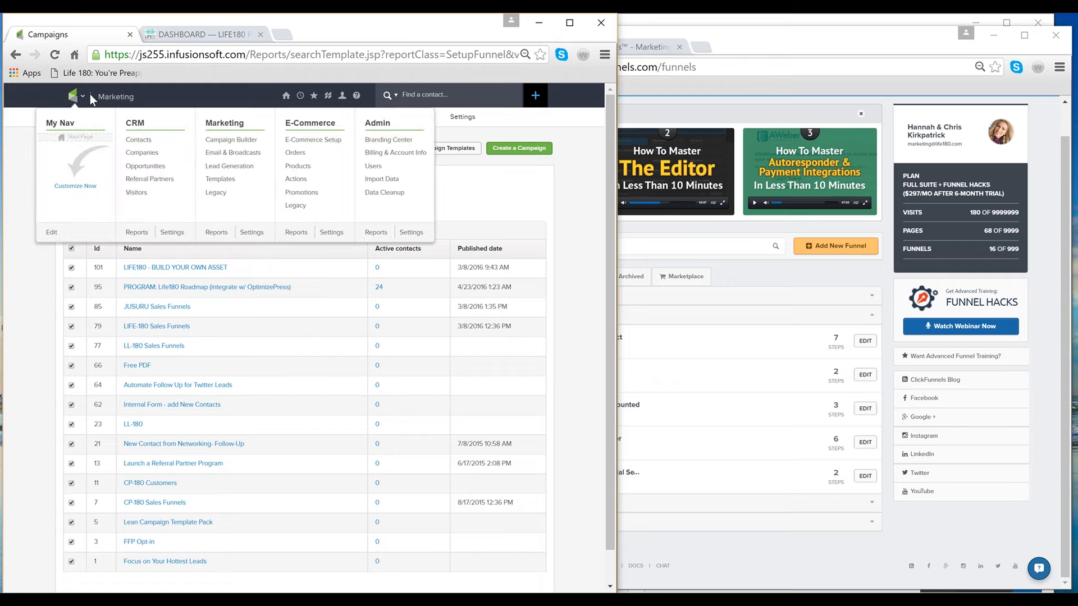
click(90, 93)
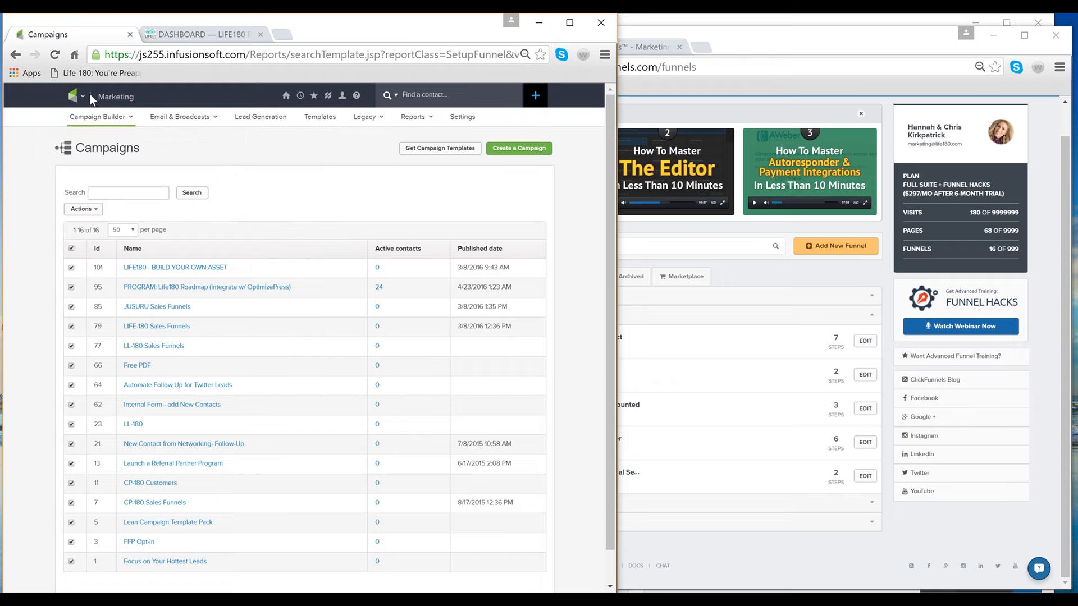
click(81, 99)
click(81, 99)
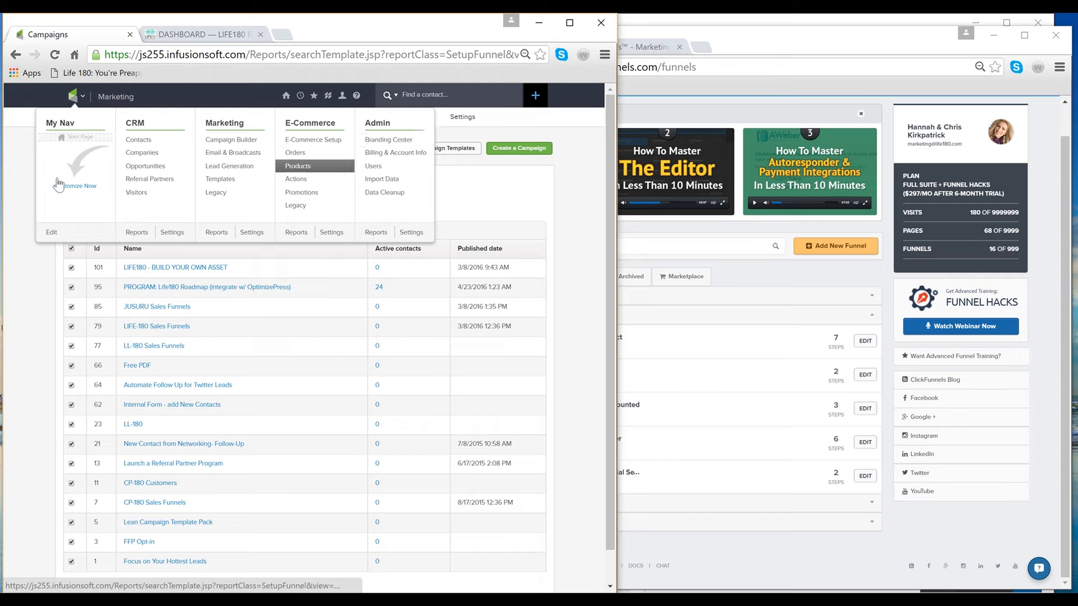
- Go to the Campaign Builder, signing in again, and open the PROGRAM: Life180 Roadmap (integrate w/ OptimizePress) campaign in a wider window
click(243, 147)
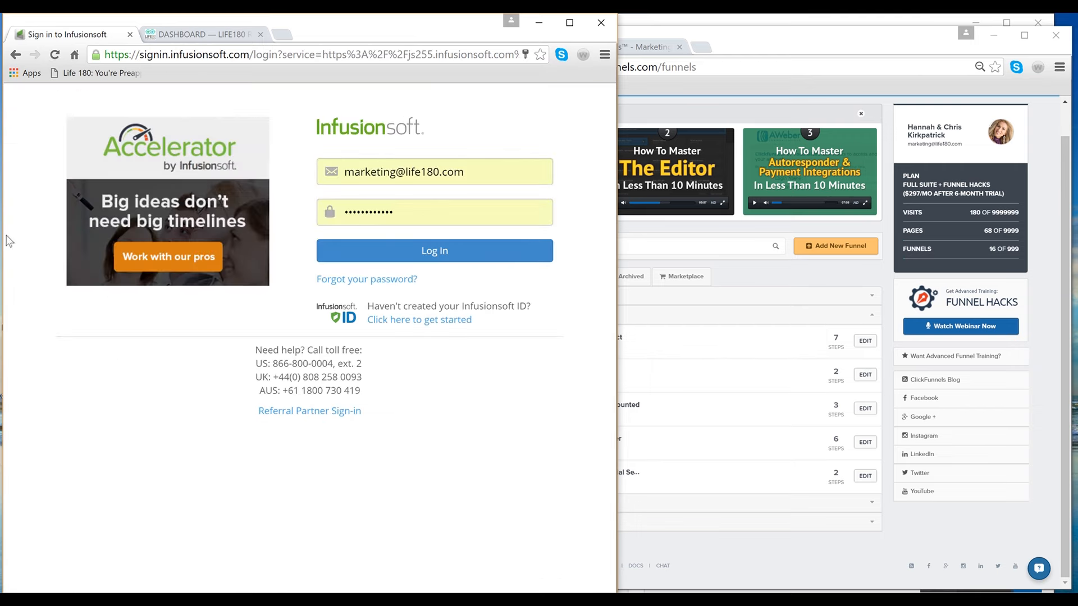
click(474, 253)
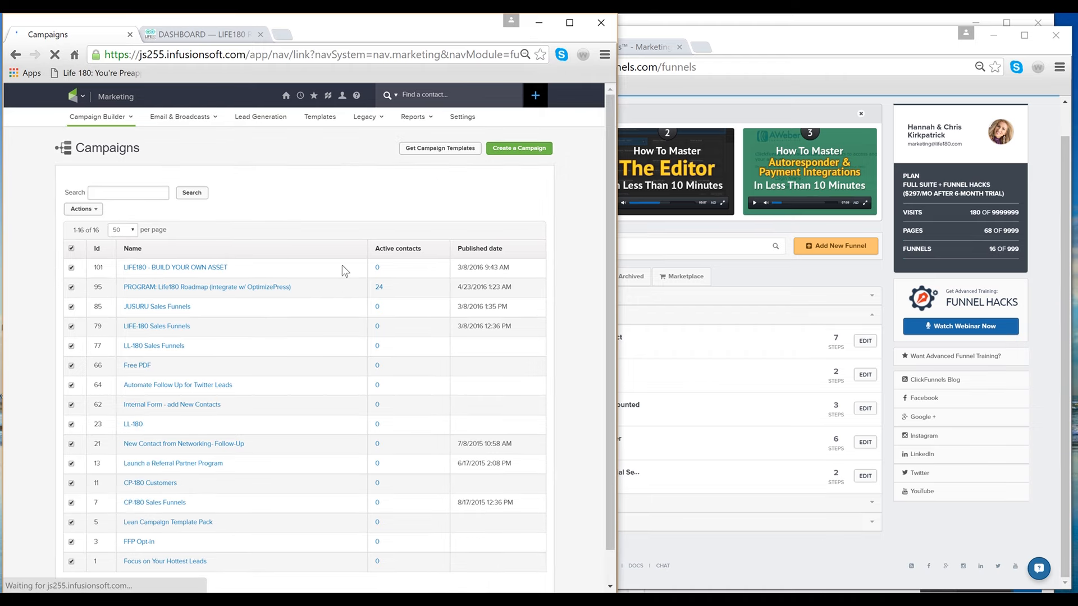
click(170, 291)
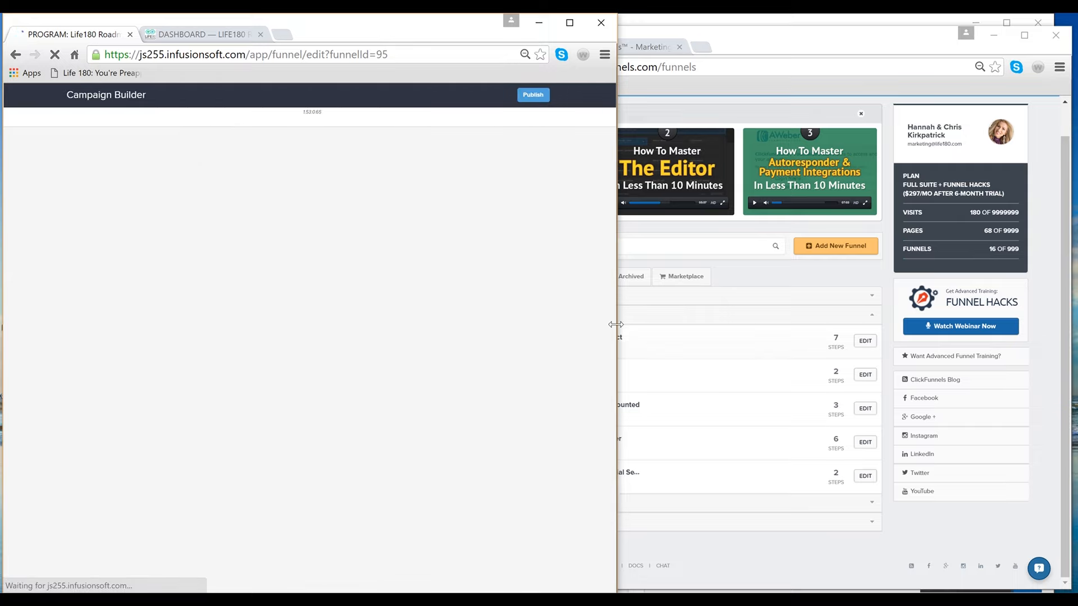
drag(616, 325, 885, 386)
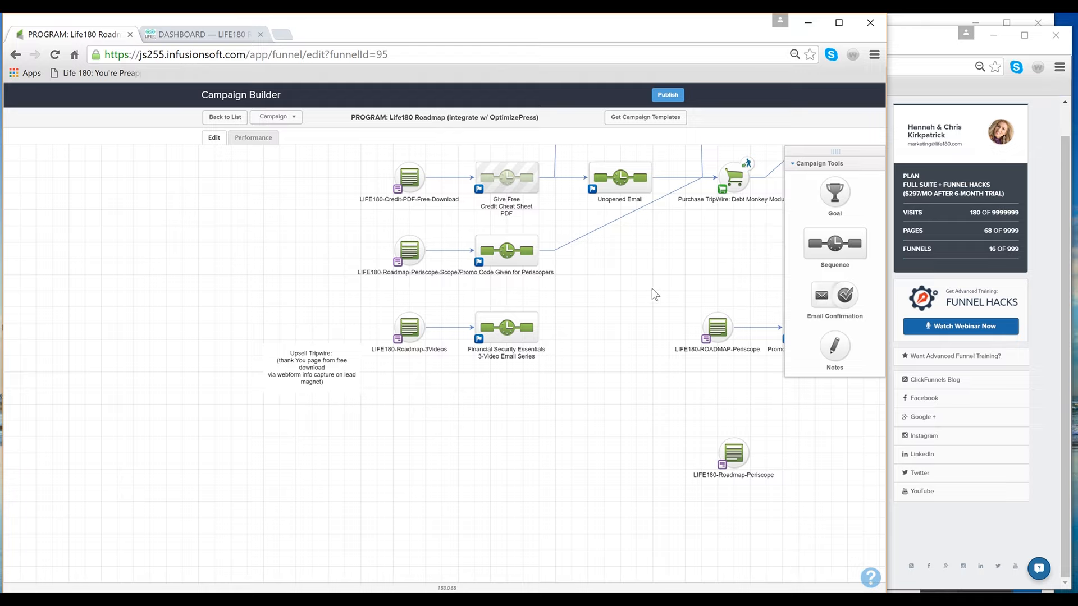
drag(651, 289, 194, 355)
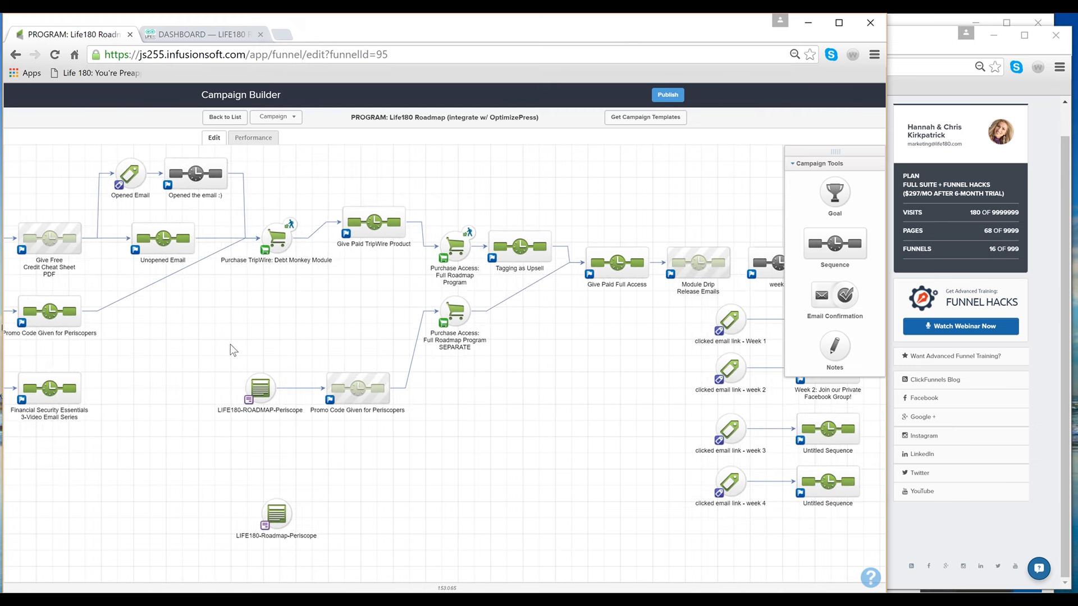
drag(328, 367, 336, 357)
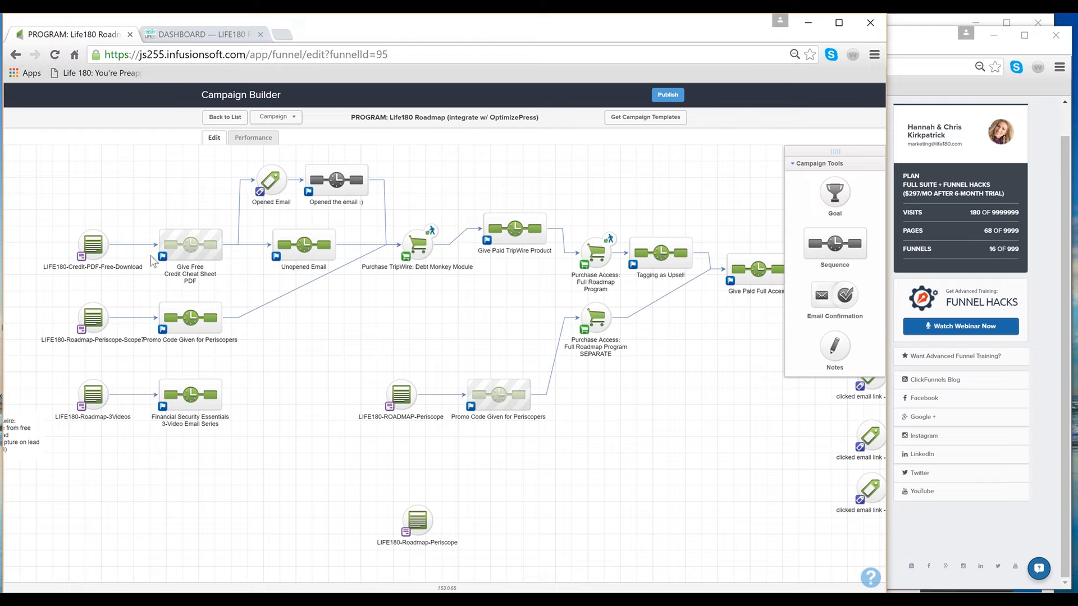
- Review the design, thank-you page, settings and code of the LIFE180-Credit-PDF-Free-Download web form, and return to the campaign
click(90, 246)
double_click(91, 245)
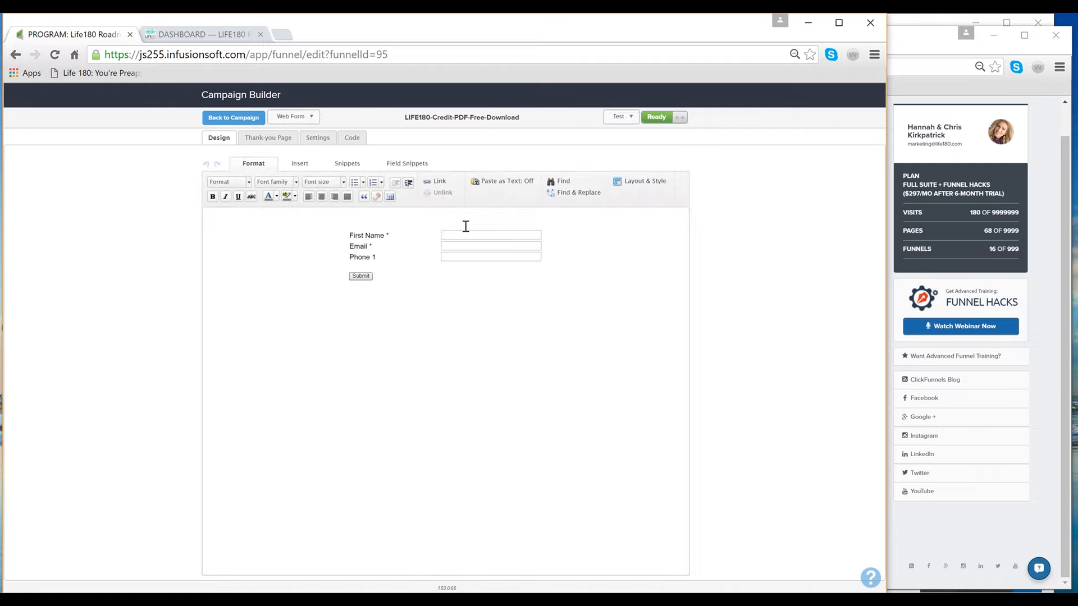
click(274, 140)
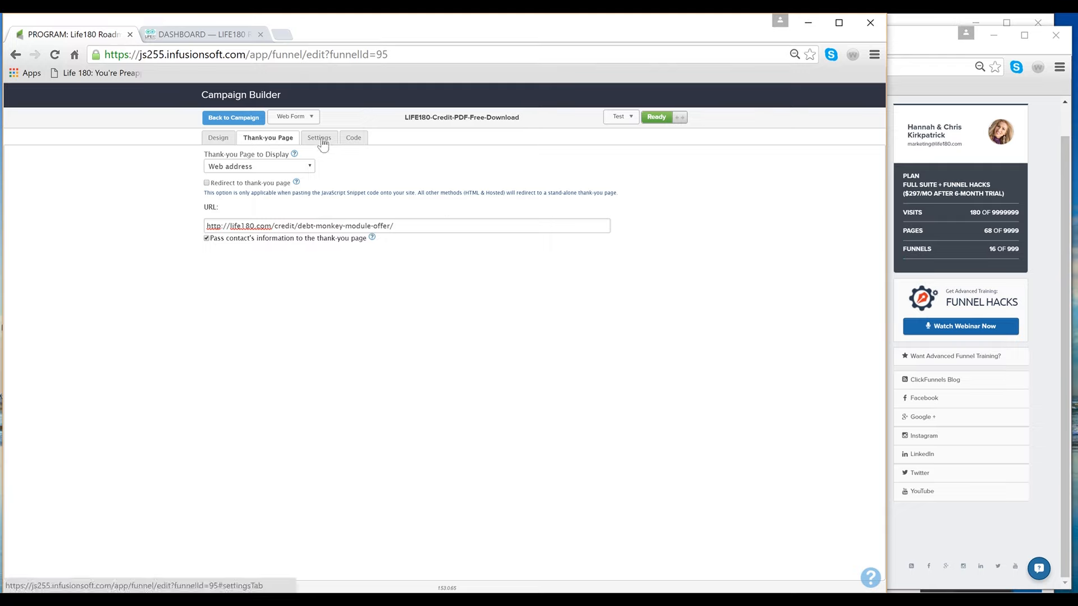
click(346, 141)
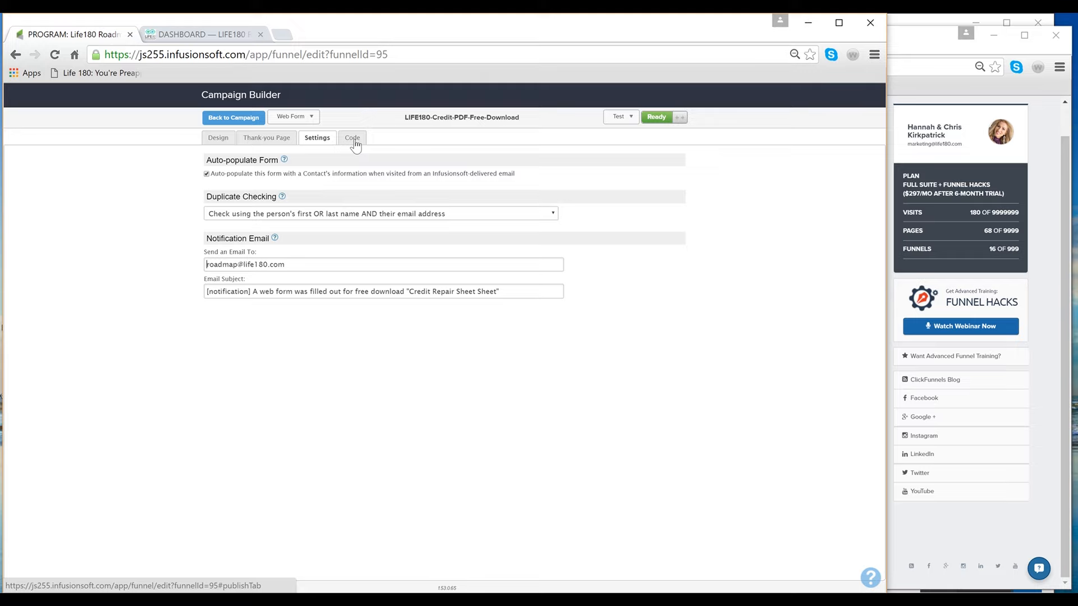
click(353, 140)
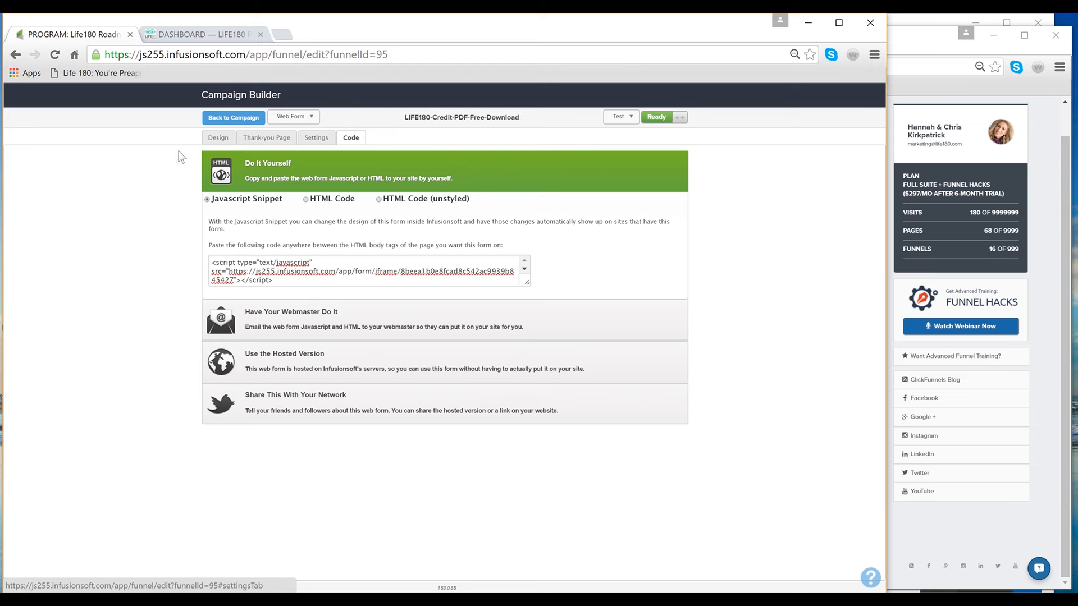
click(224, 140)
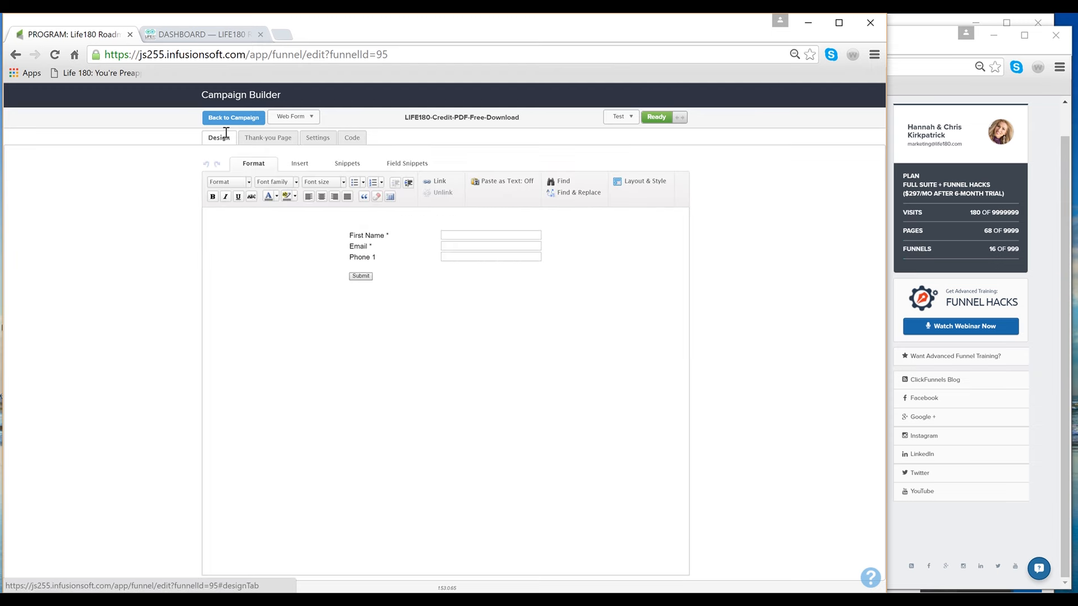
click(223, 121)
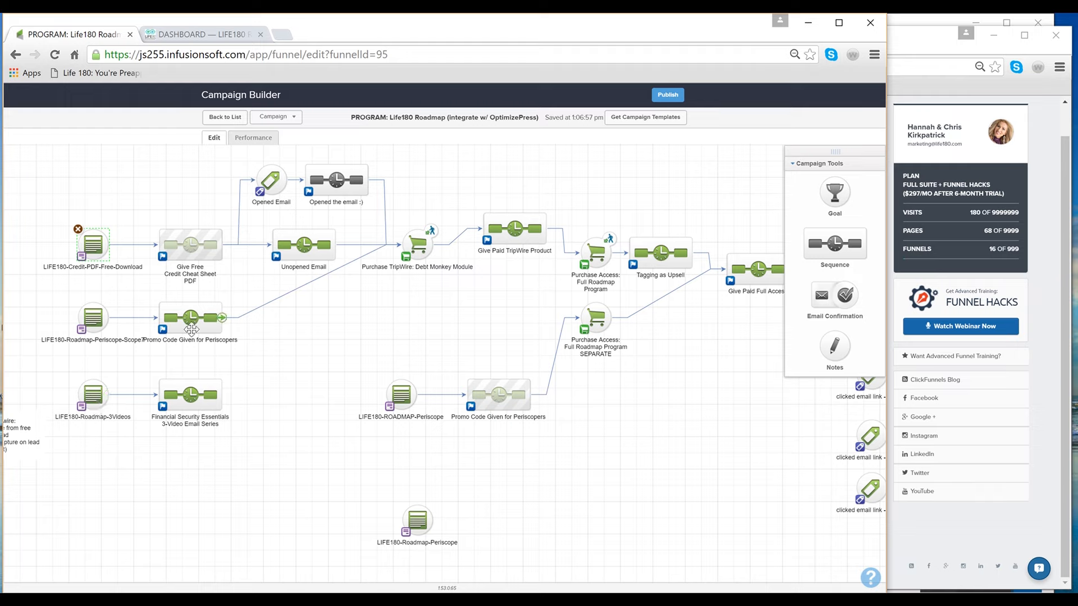
- Examine the Give Free Credit Cheat Sheet PDF sequence and the tags it applies, and return to the campaign
double_click(185, 250)
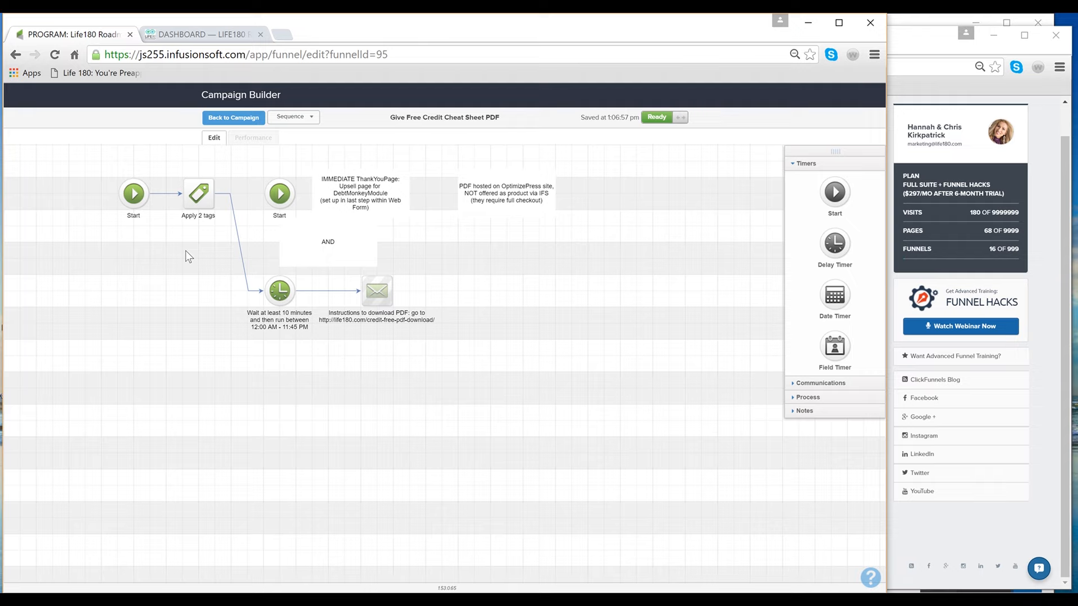
double_click(197, 203)
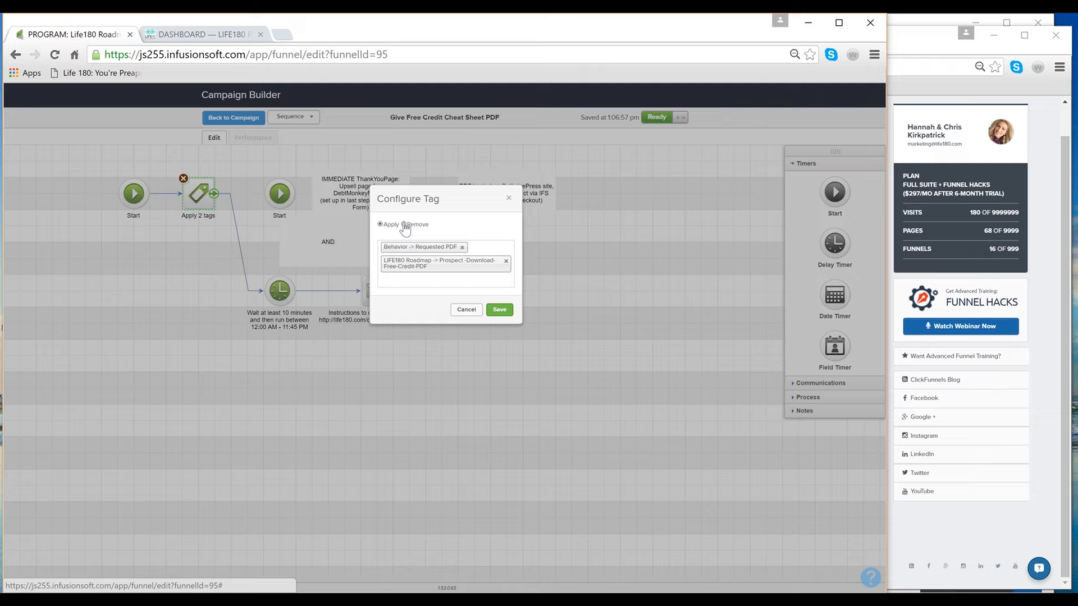
click(507, 201)
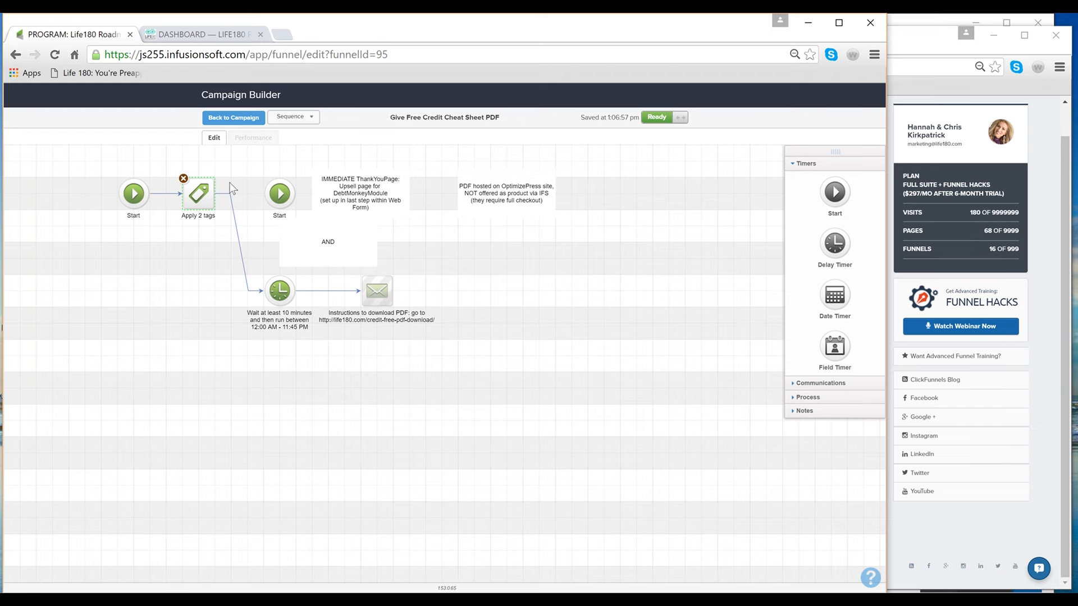
click(224, 119)
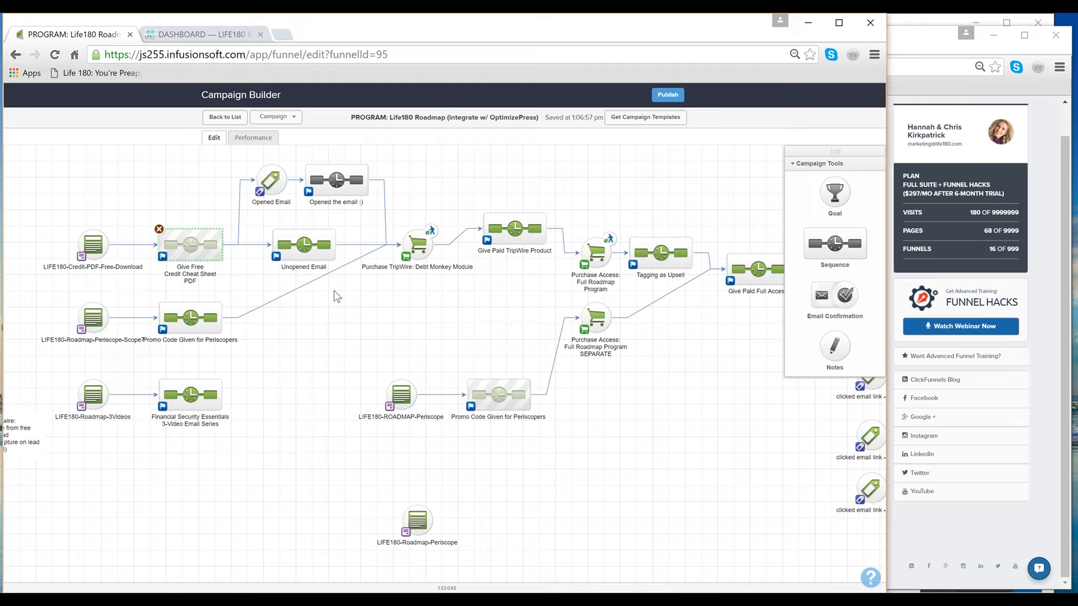
- Examine the timer and follow-up email in the Unopened Email sequence, and return to the campaign
click(296, 249)
double_click(296, 249)
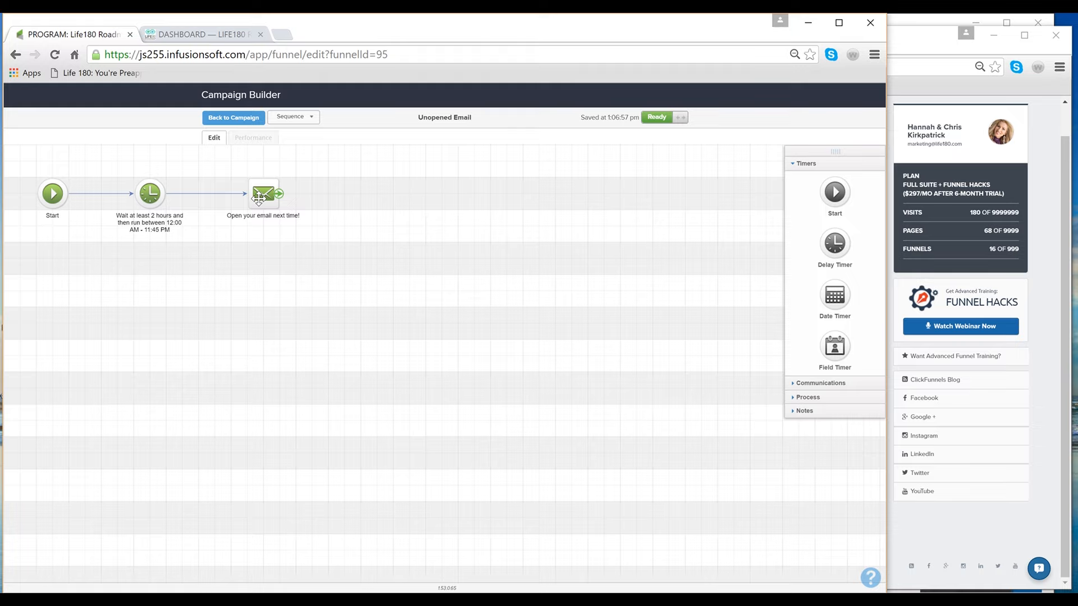
click(225, 119)
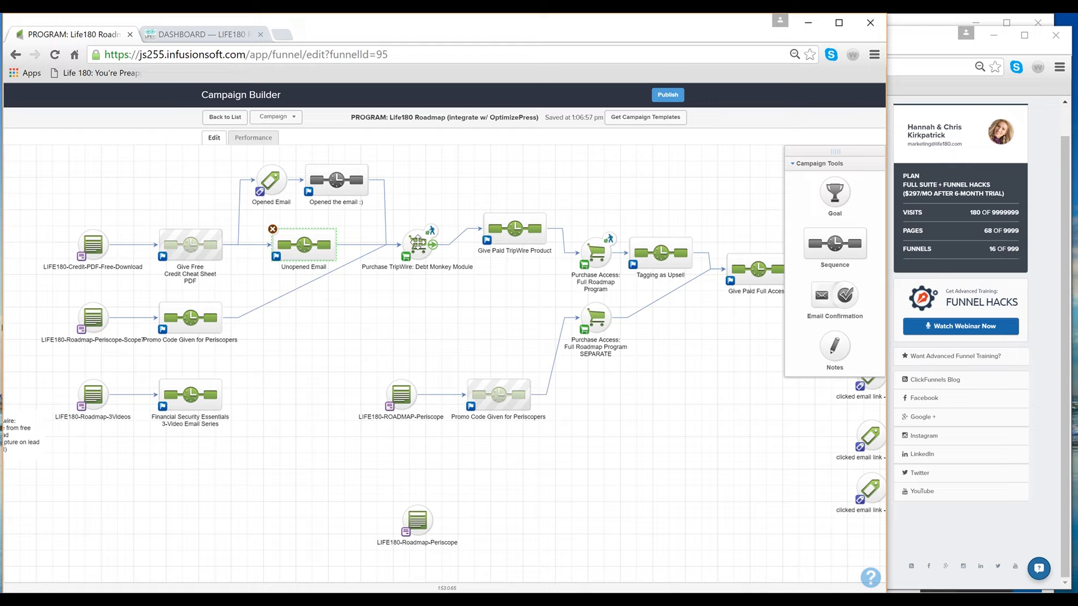
- Check which product triggers the Purchase TripWire: Debt Monkey Module goal and save its purchase configuration
click(417, 242)
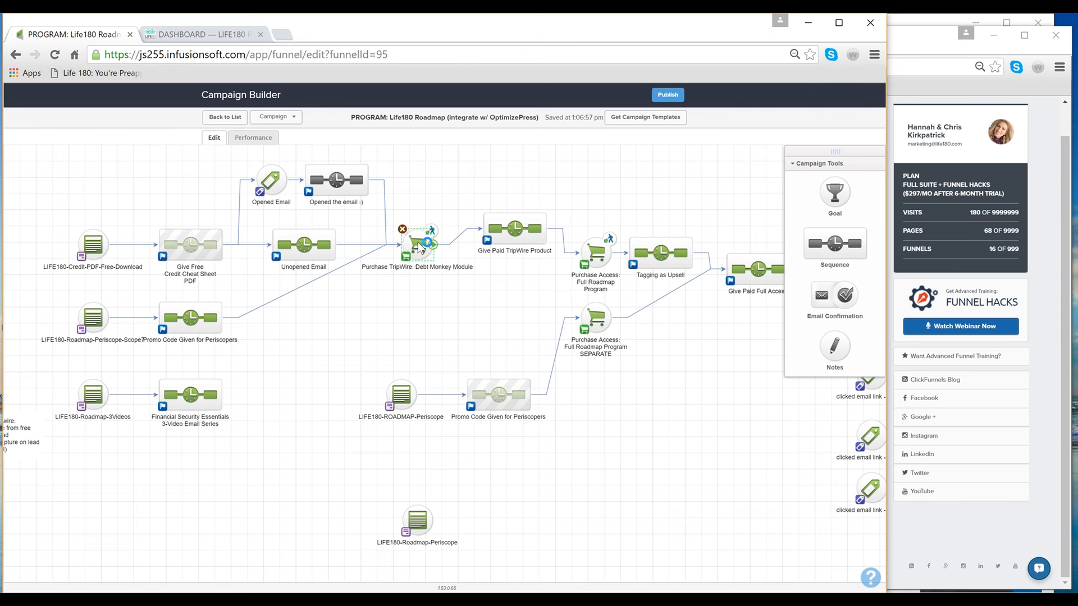
double_click(418, 247)
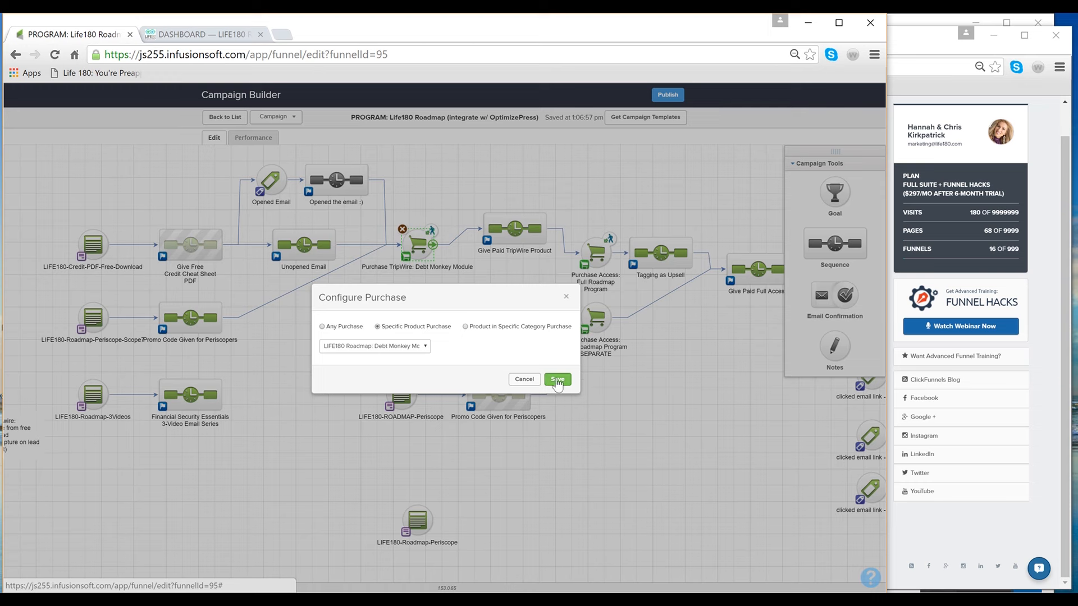
click(553, 380)
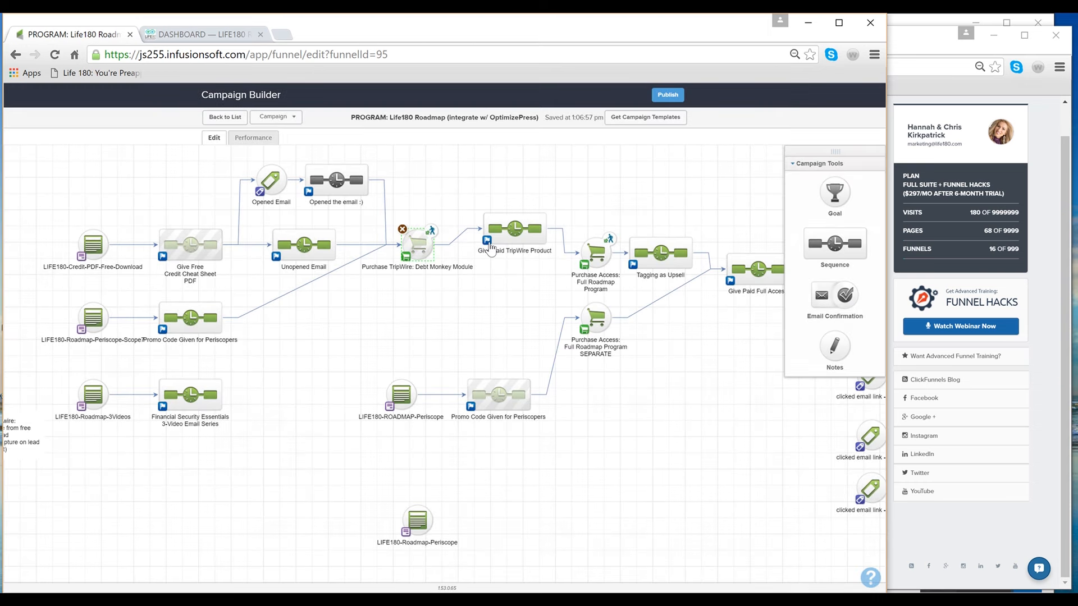
- Review the purchase confirmation and login details emails in the Give Paid TripWire Product sequence, and return to the campaign
double_click(495, 230)
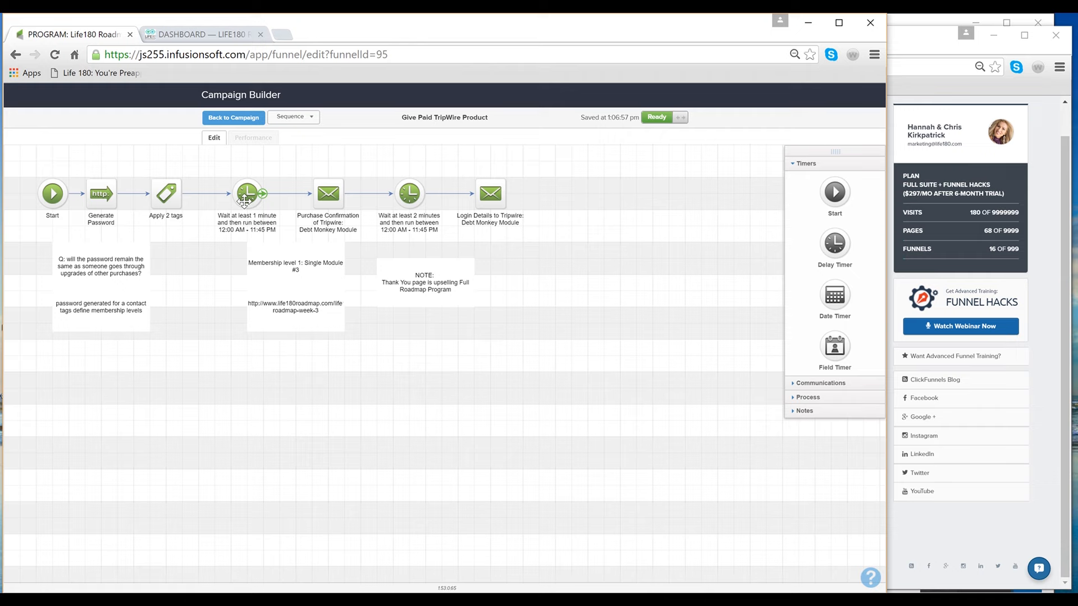
click(325, 202)
double_click(324, 201)
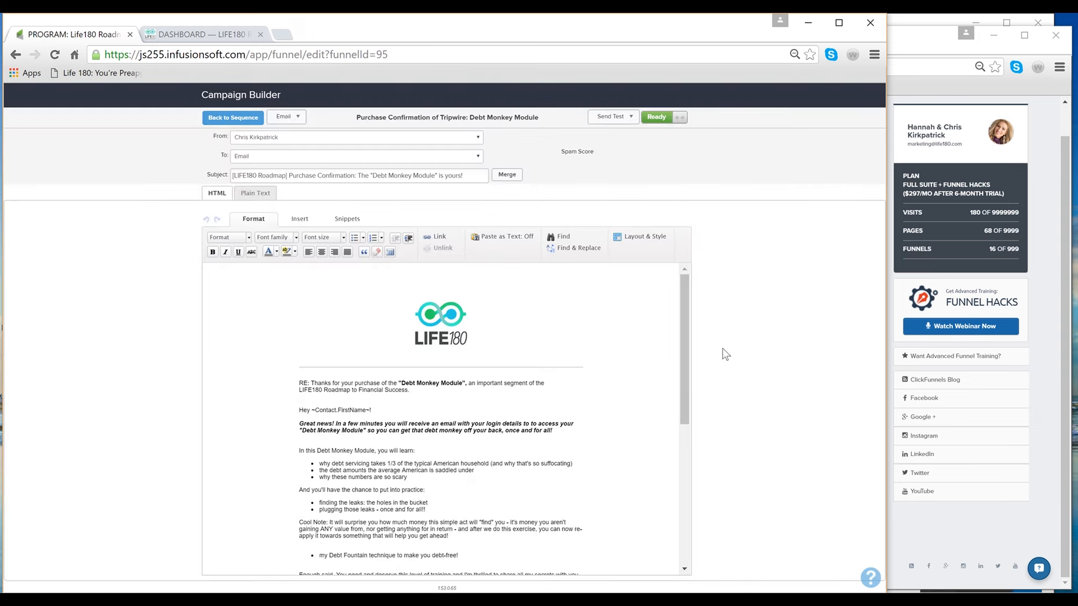
drag(682, 330, 714, 268)
click(223, 118)
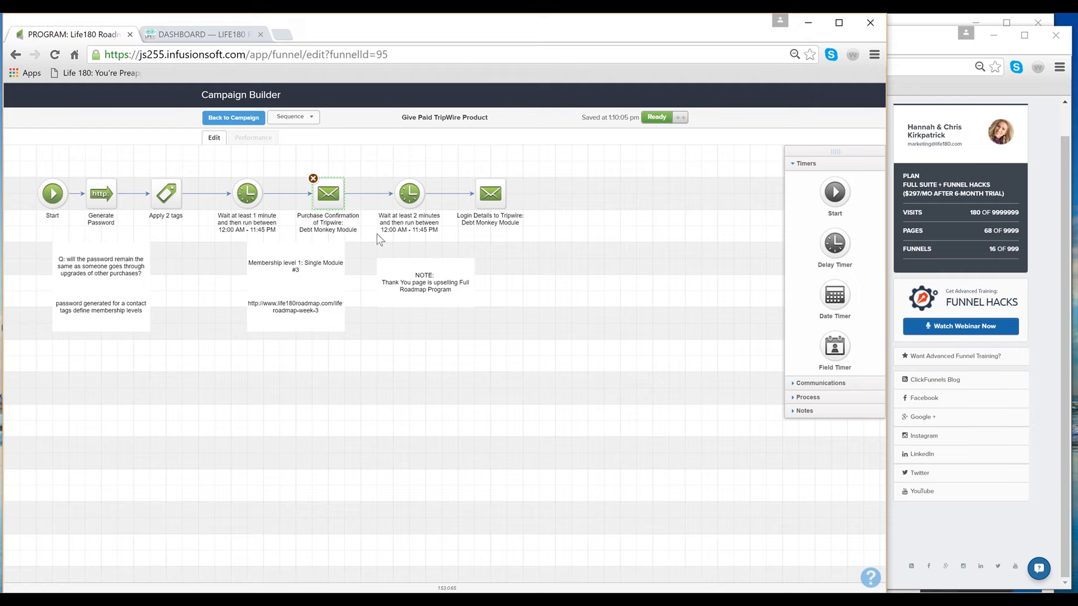
double_click(483, 197)
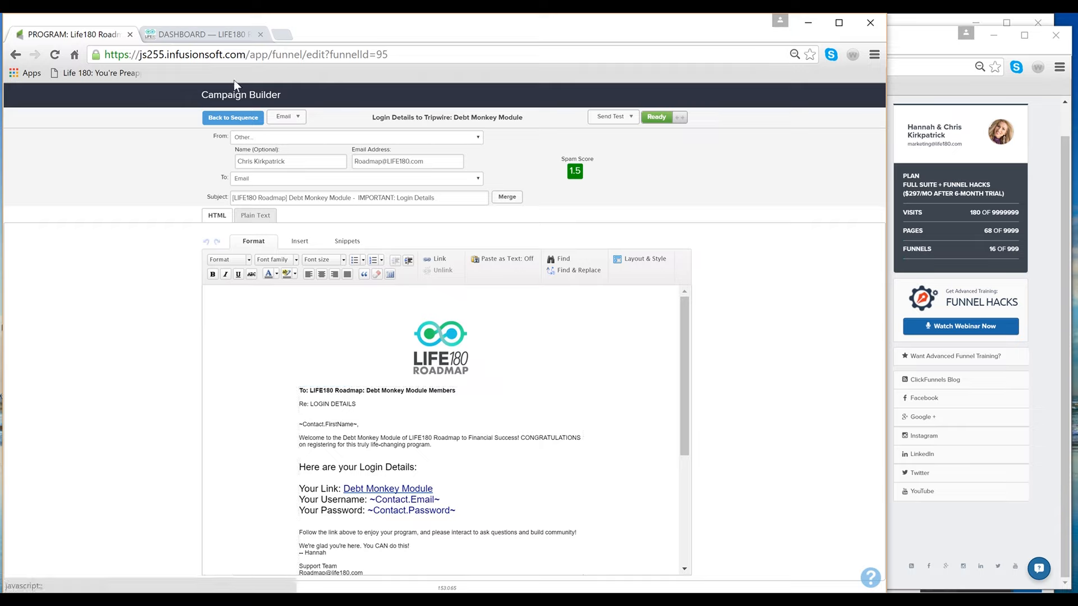
click(218, 120)
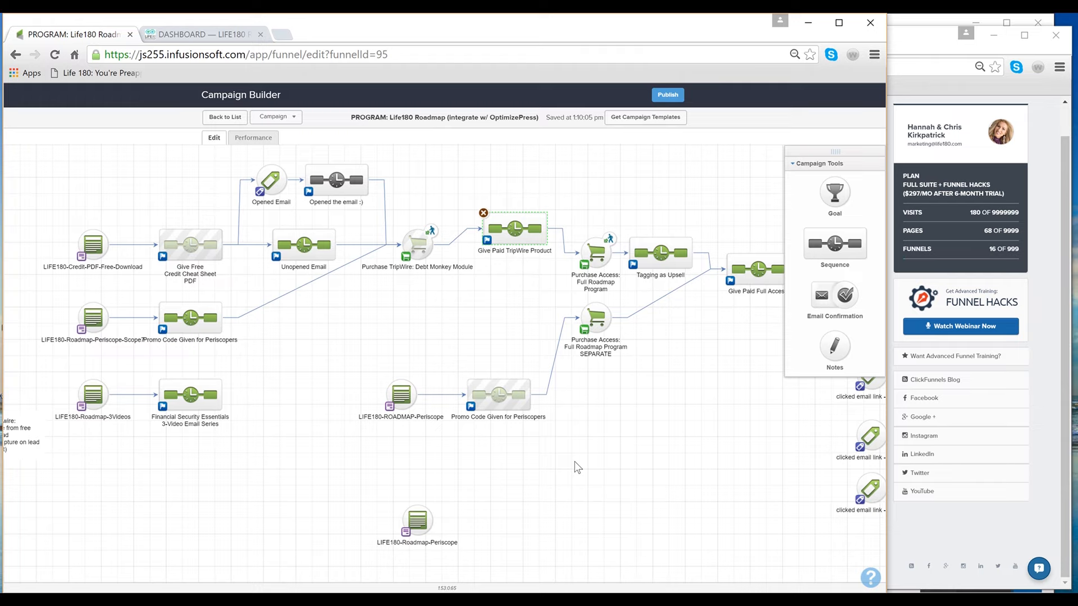
- Look over the LIFE180 - BUILD YOUR OWN ASSET campaign from the campaign list, and reopen the PROGRAM: Life180 Roadmap campaign
double_click(515, 236)
key(alt+Left)
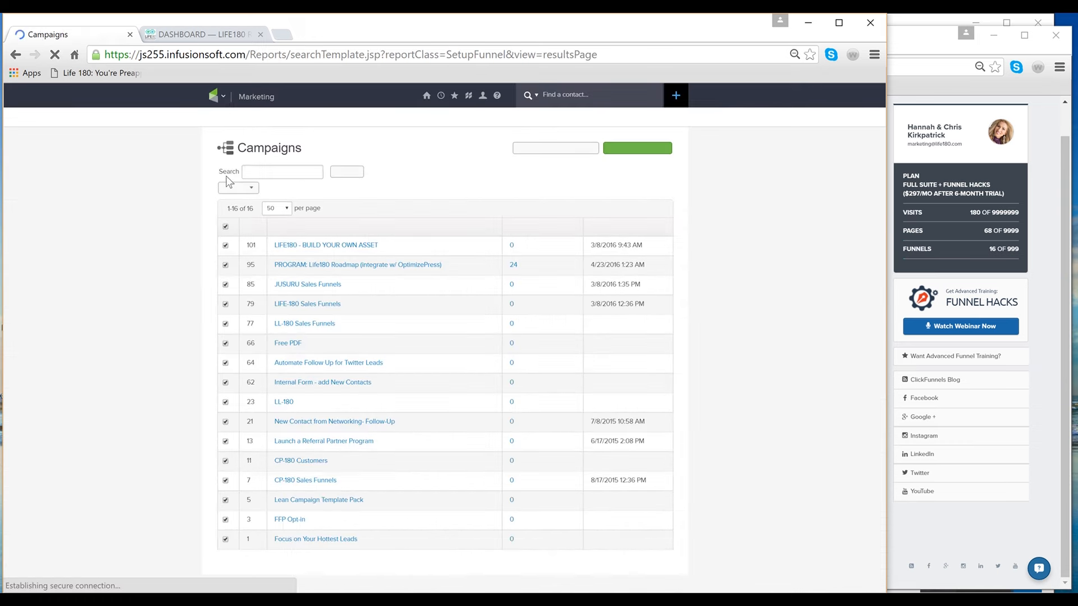
click(359, 268)
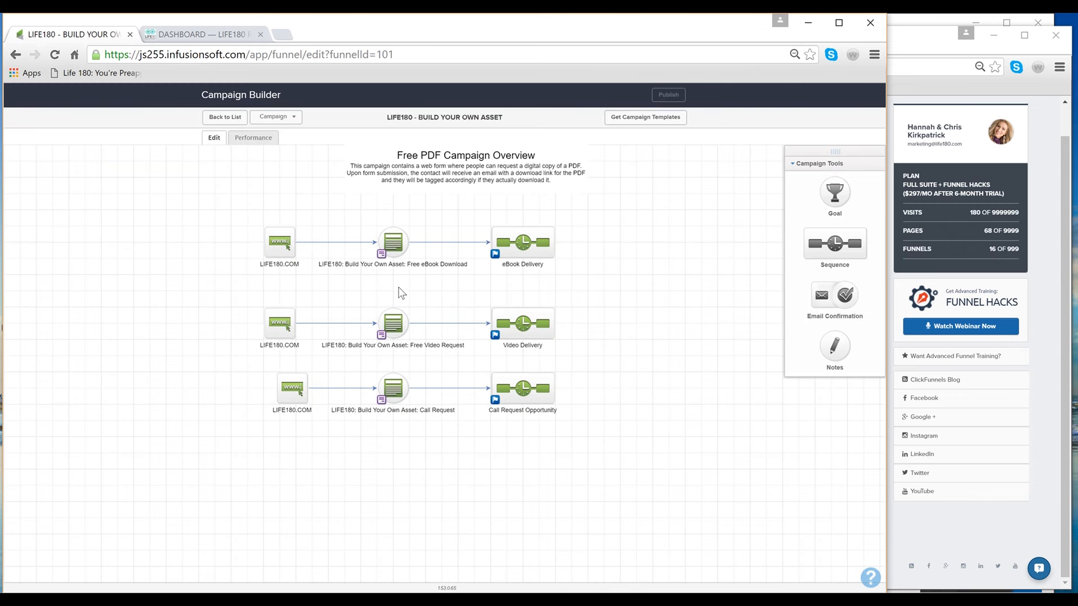
click(218, 122)
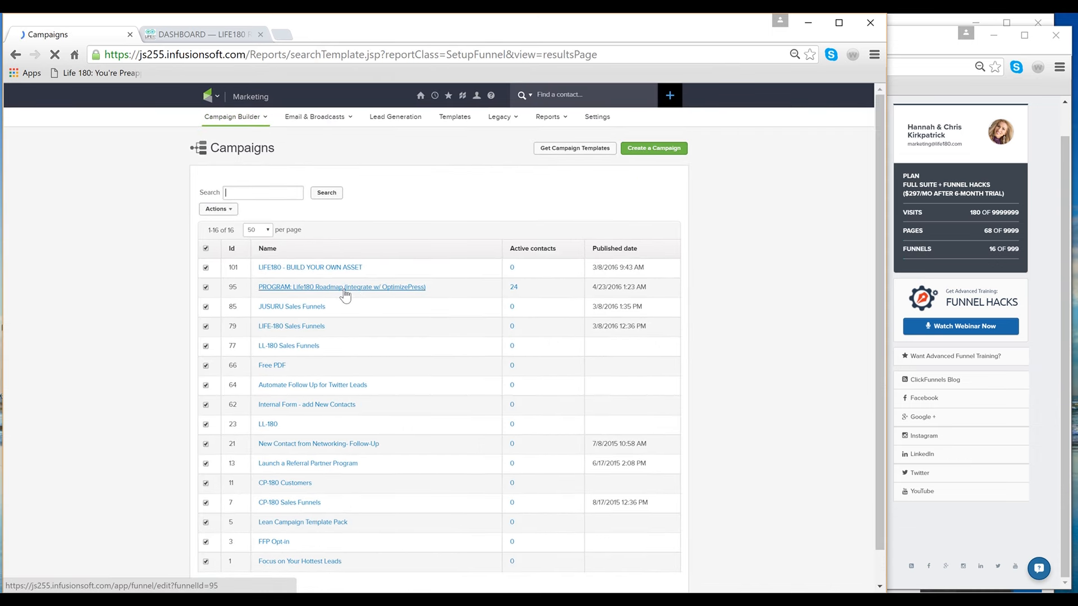
click(344, 289)
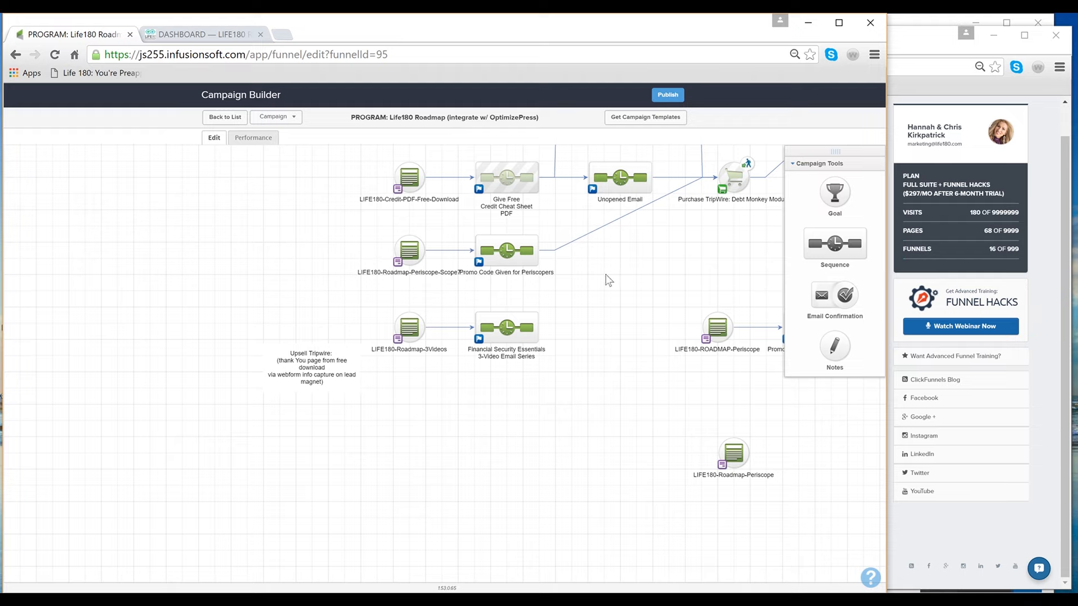
- Move the Give Paid Full Access sequence up so it lines up with the Tagging as Upsell sequence
drag(613, 275, 555, 318)
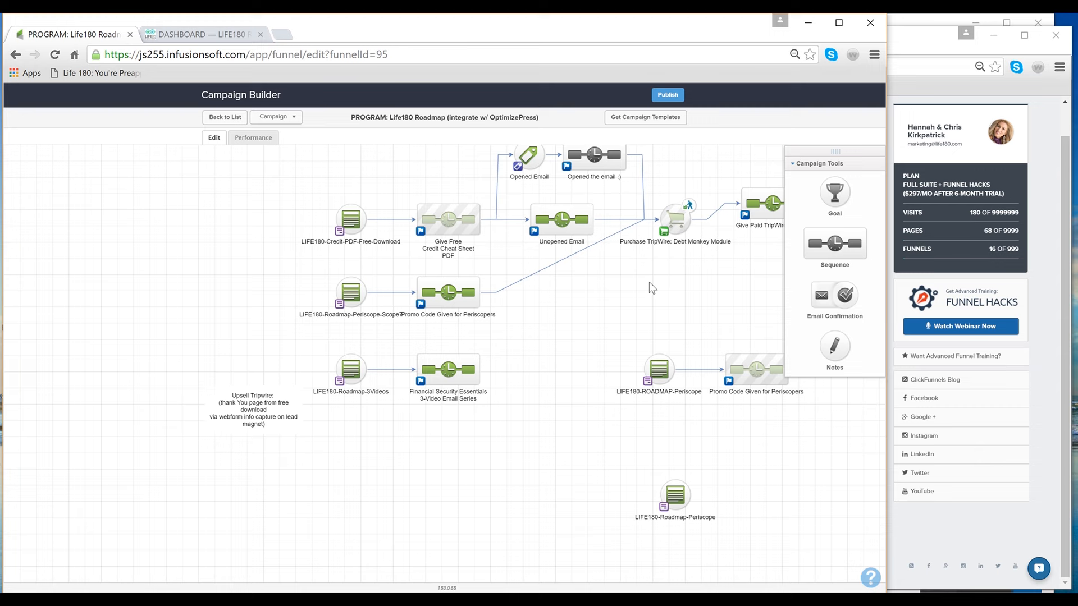
drag(651, 288, 551, 340)
drag(471, 342, 109, 280)
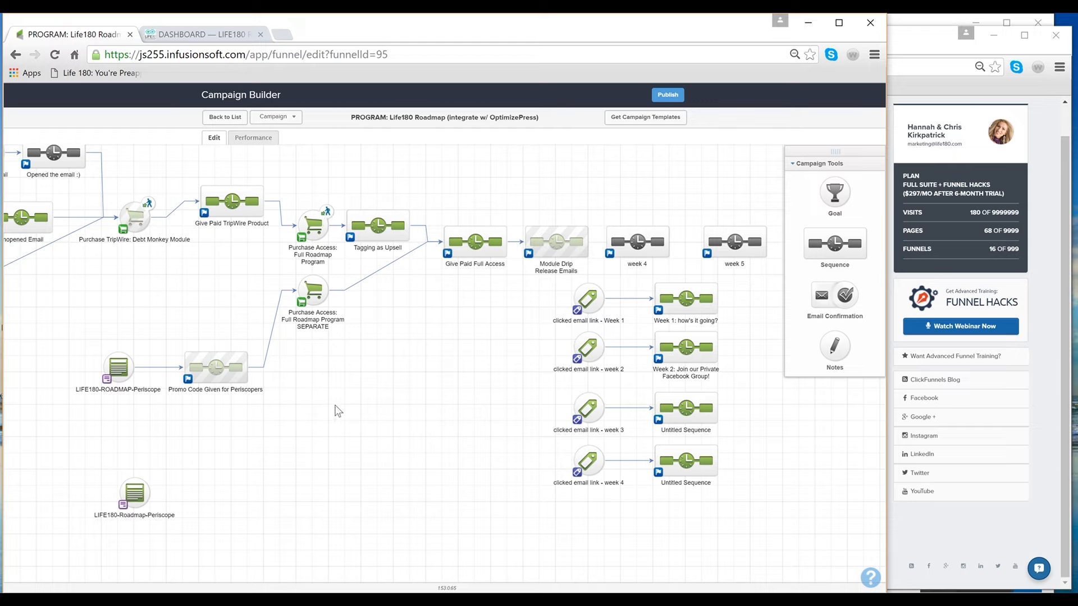
drag(439, 421, 449, 424)
scroll(449, 425, left, 2)
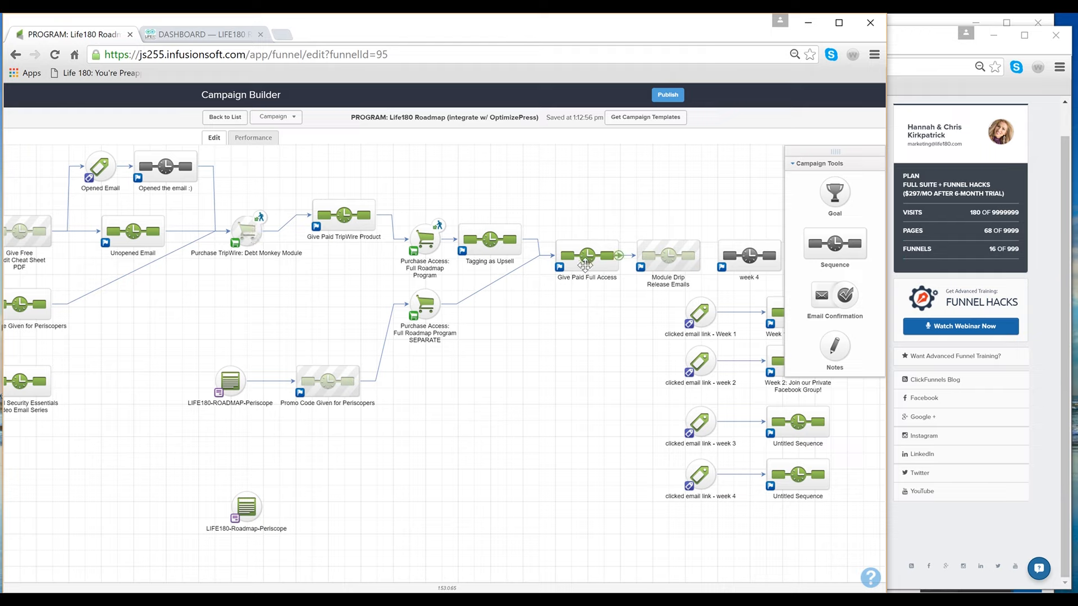
drag(585, 266, 585, 243)
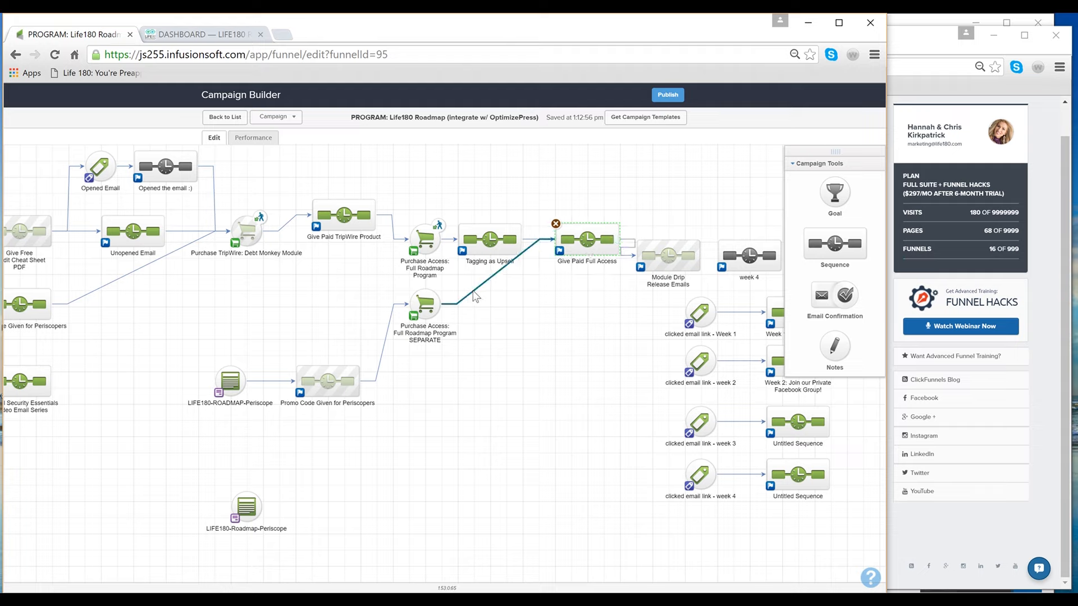
- Review the emails, tag and timer in the Give Paid Full Access sequence, and return to the campaign
mouse_move(230, 383)
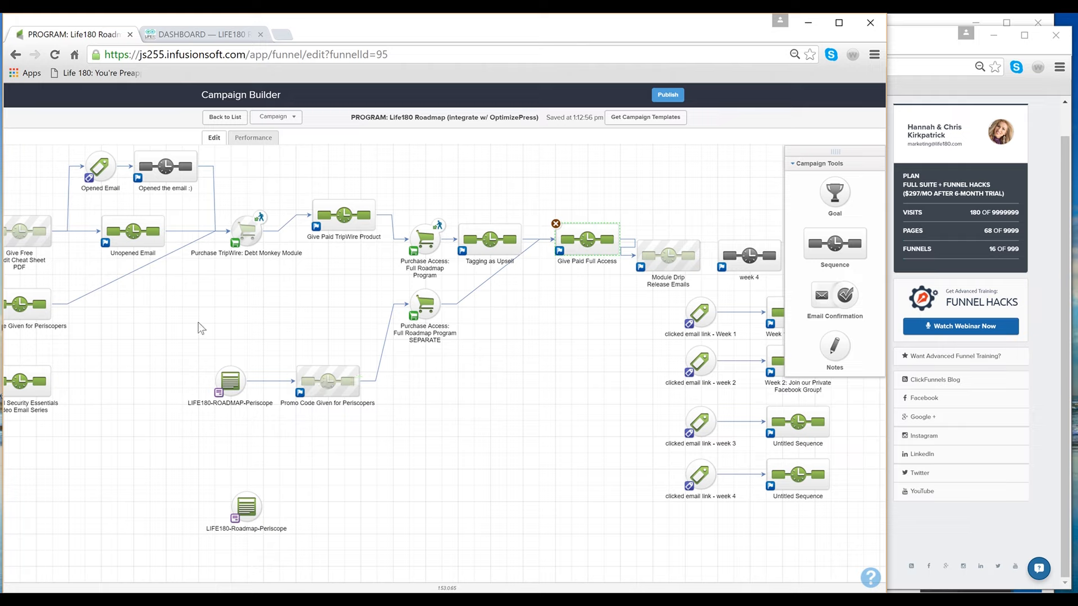
double_click(583, 246)
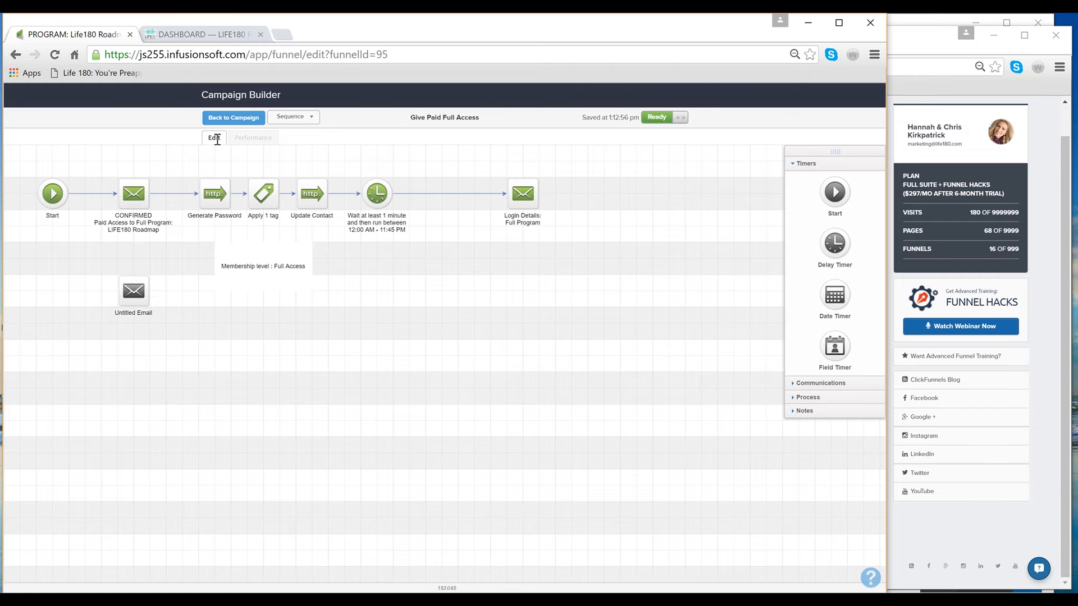
click(219, 120)
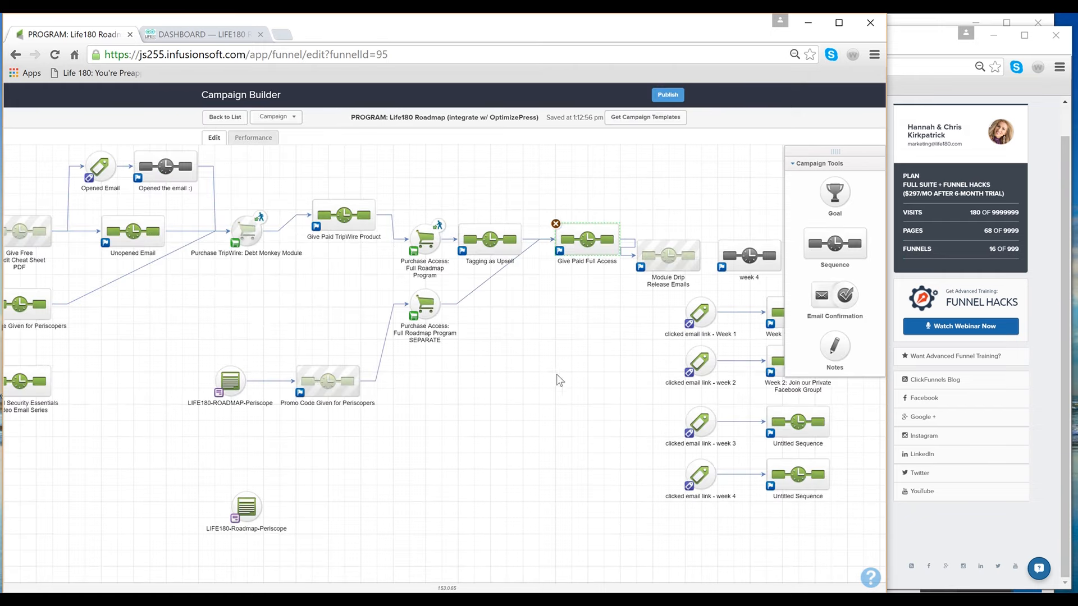
- Open the Module Drip Release Emails sequence and check which tag is applied before the Week #1 email
drag(495, 364, 385, 354)
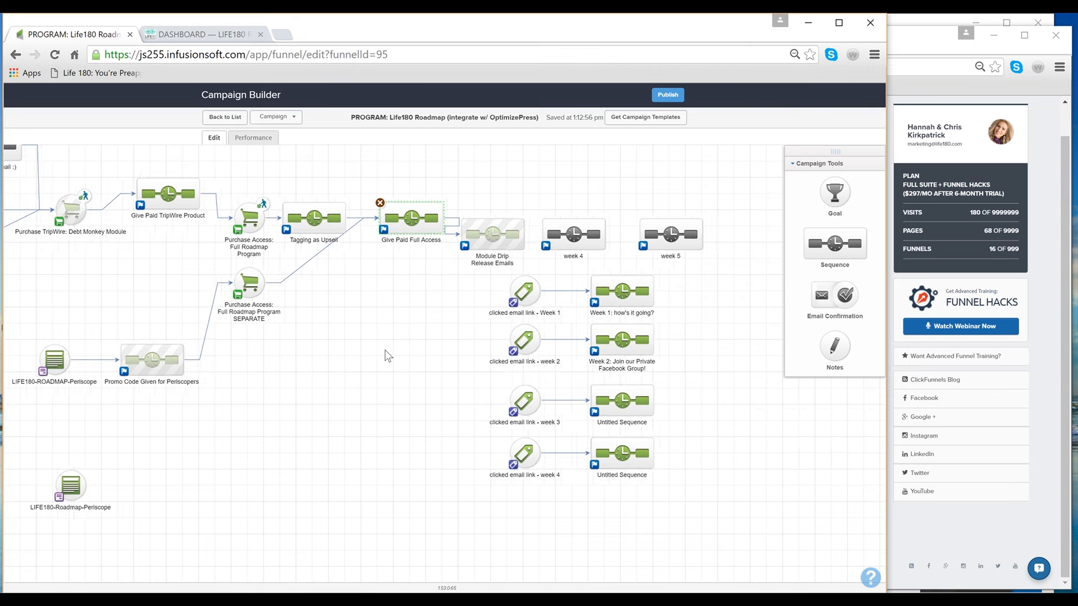
click(489, 233)
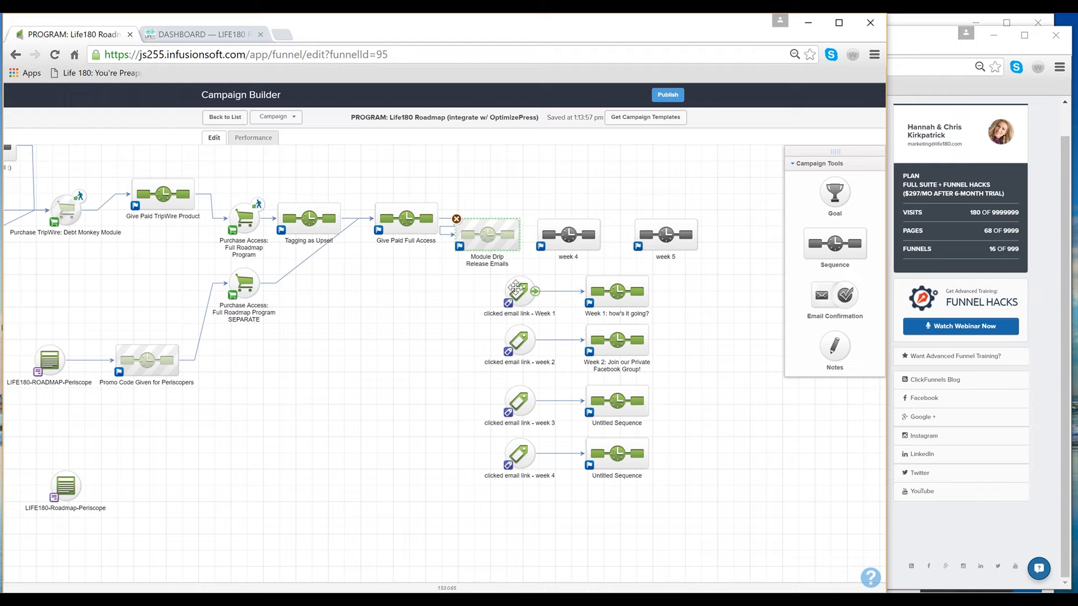
double_click(489, 236)
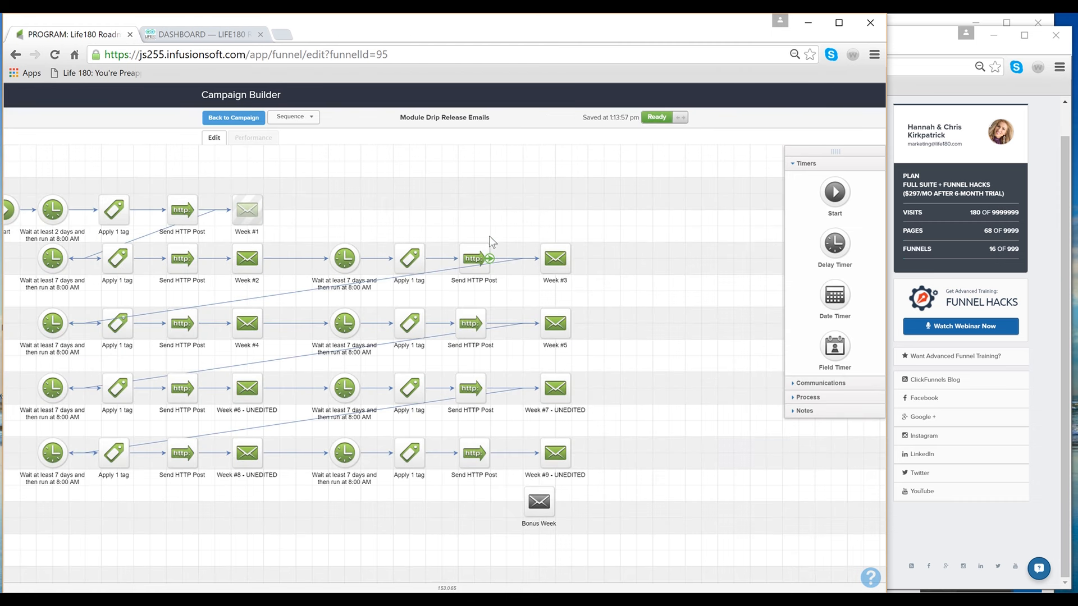
drag(235, 164, 366, 162)
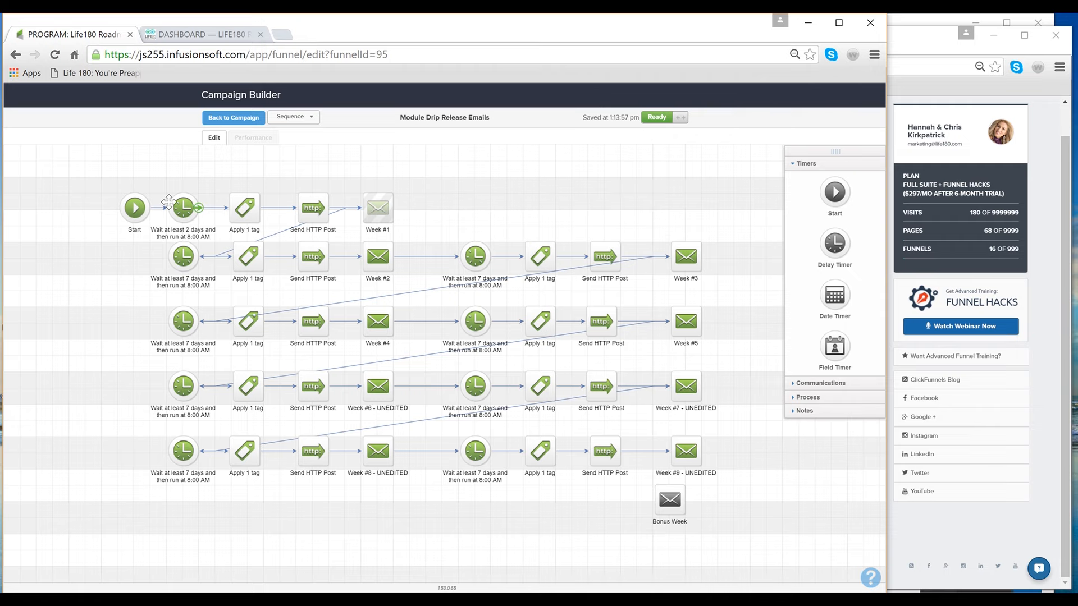
click(248, 212)
double_click(248, 208)
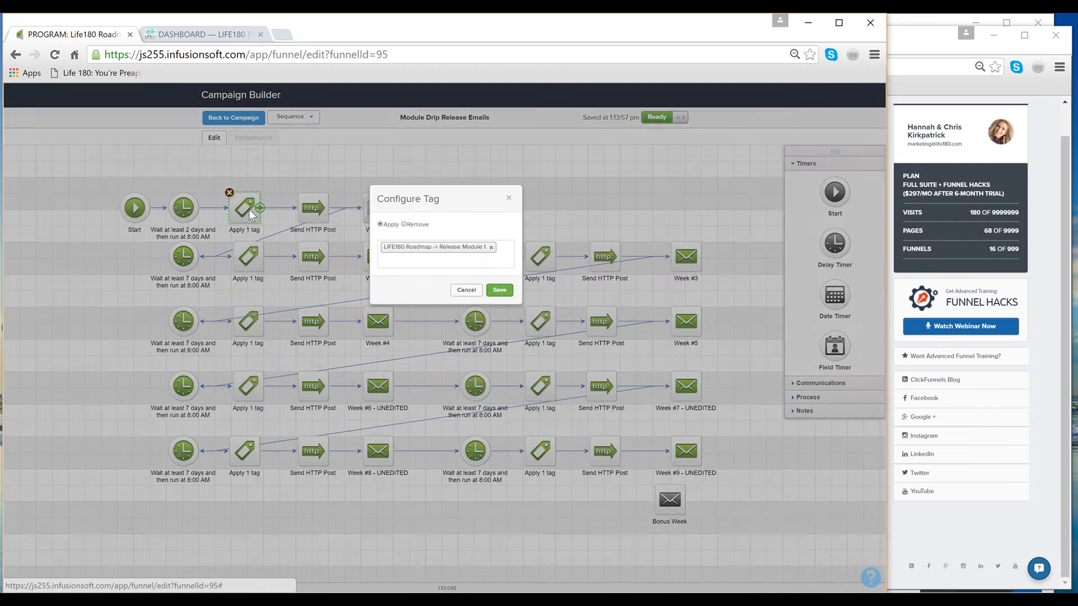
click(509, 199)
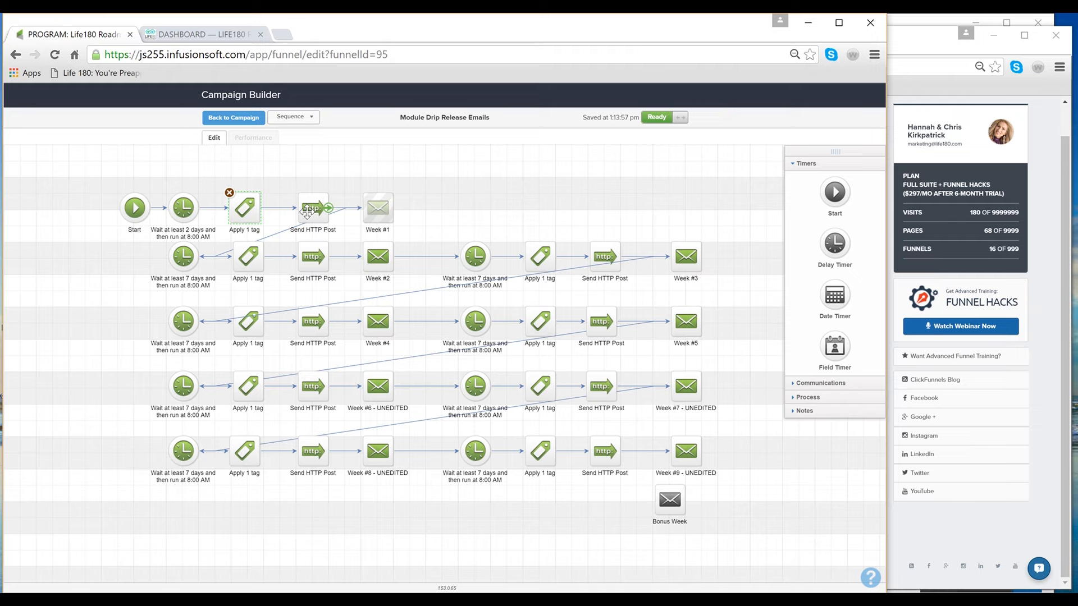
- Read through the Week #1 email and return to the Module Drip Release Emails sequence
double_click(374, 211)
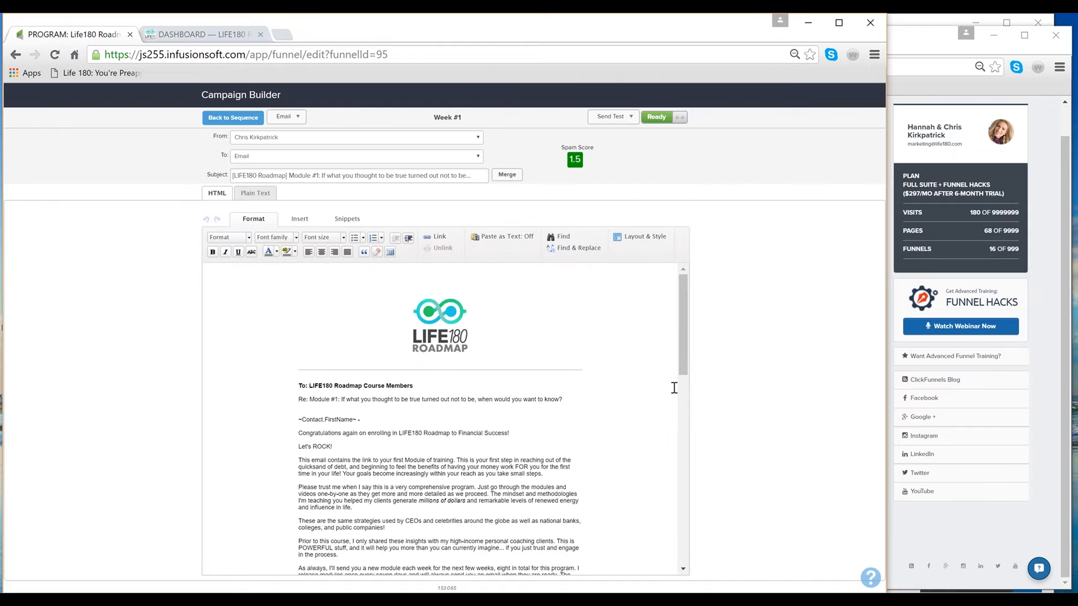
drag(681, 340, 659, 455)
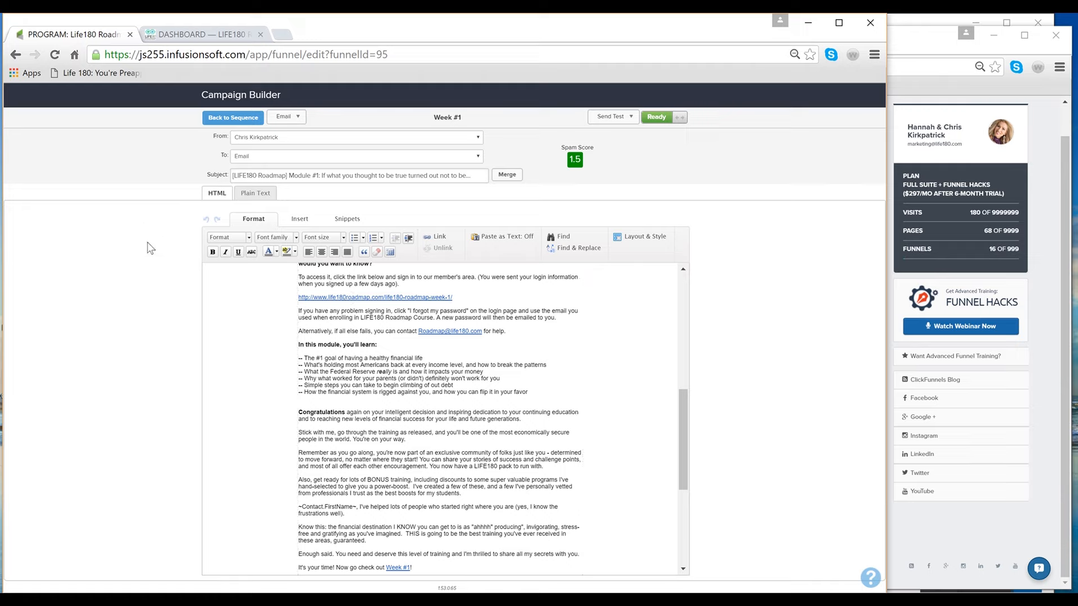
click(219, 120)
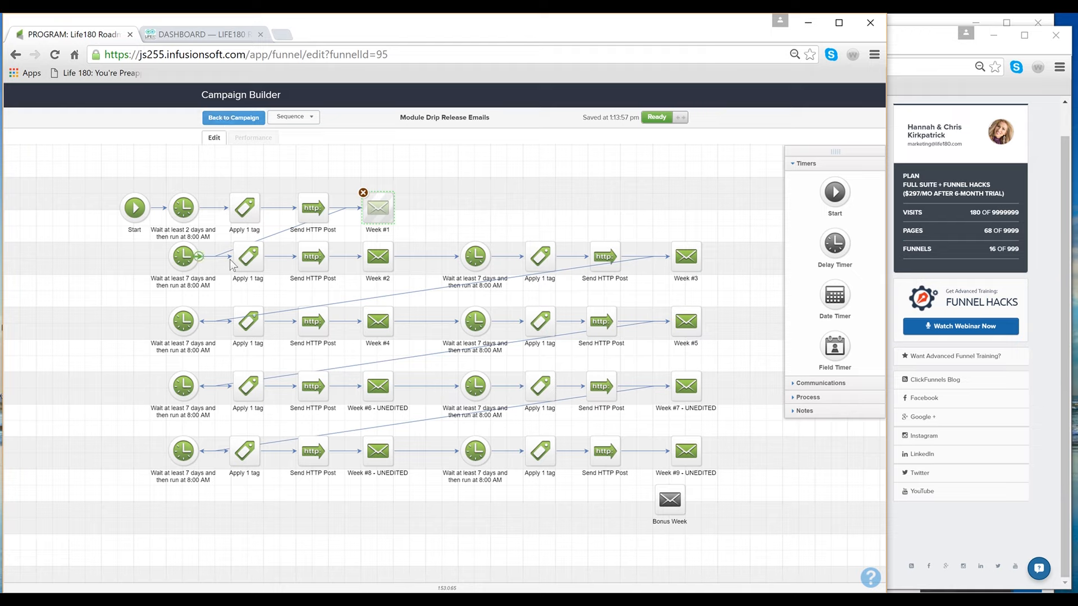
- Check the tag applied before Week #2, read the Week #2 email, and return to the sequence
double_click(249, 258)
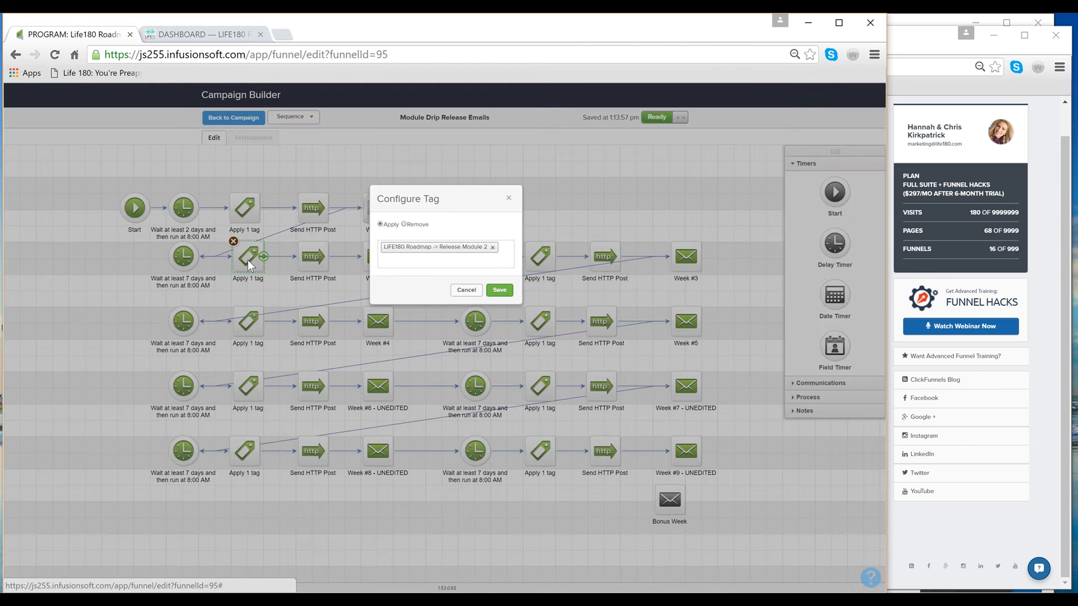
click(509, 201)
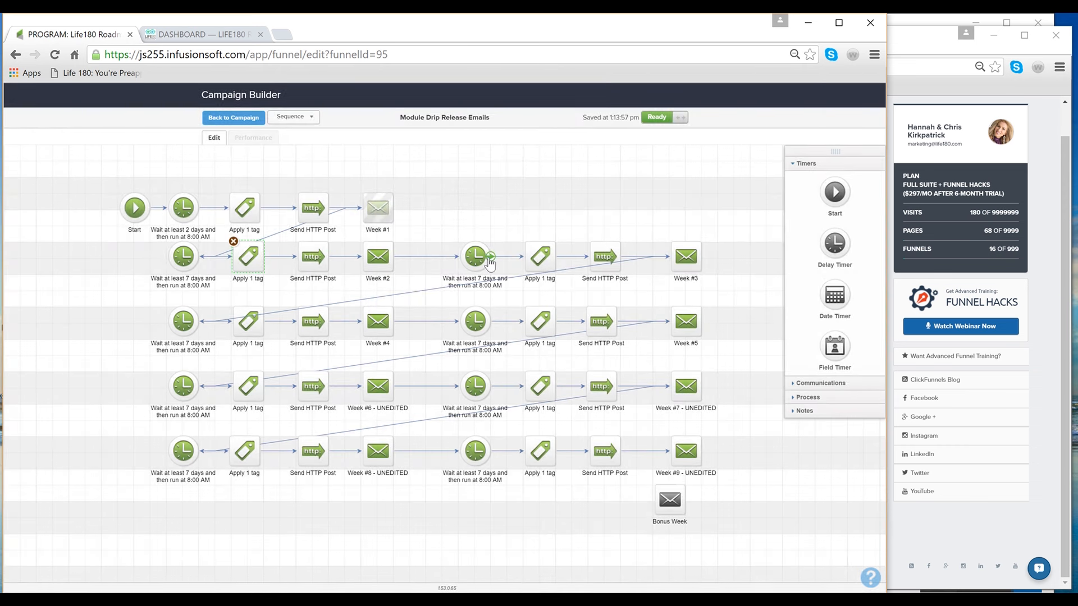
click(373, 255)
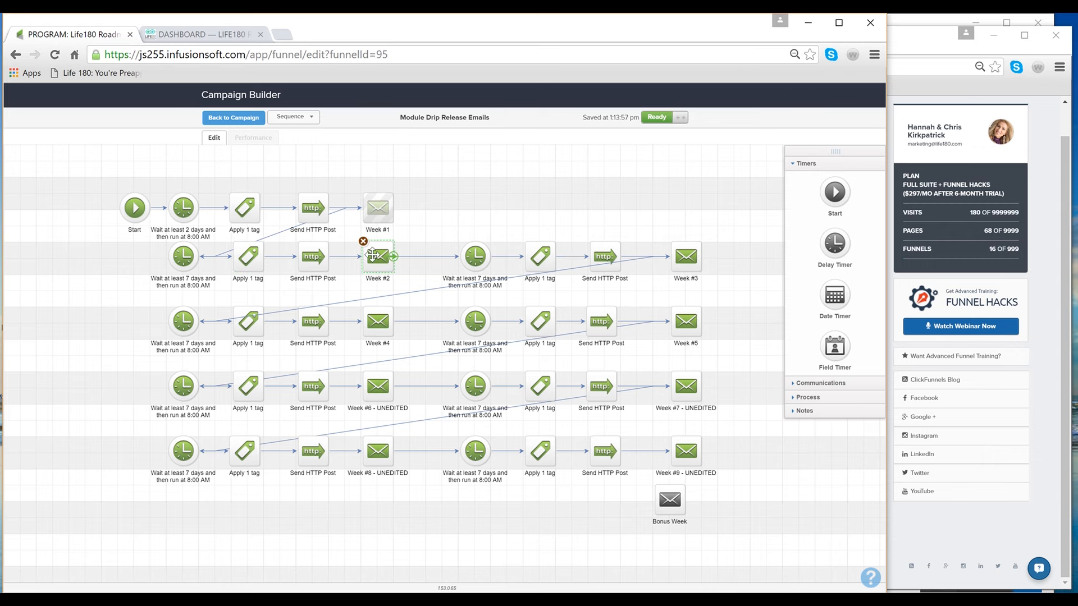
double_click(373, 256)
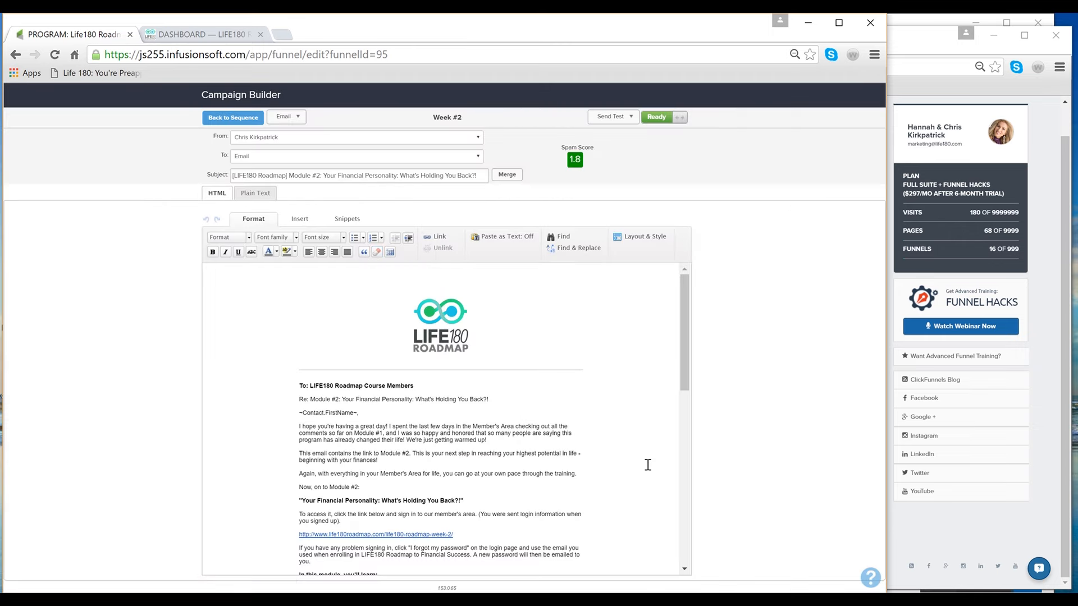
mouse_move(680, 373)
mouse_down()
mouse_move(670, 414)
mouse_move(679, 562)
mouse_move(706, 390)
mouse_move(698, 349)
mouse_up()
click(213, 122)
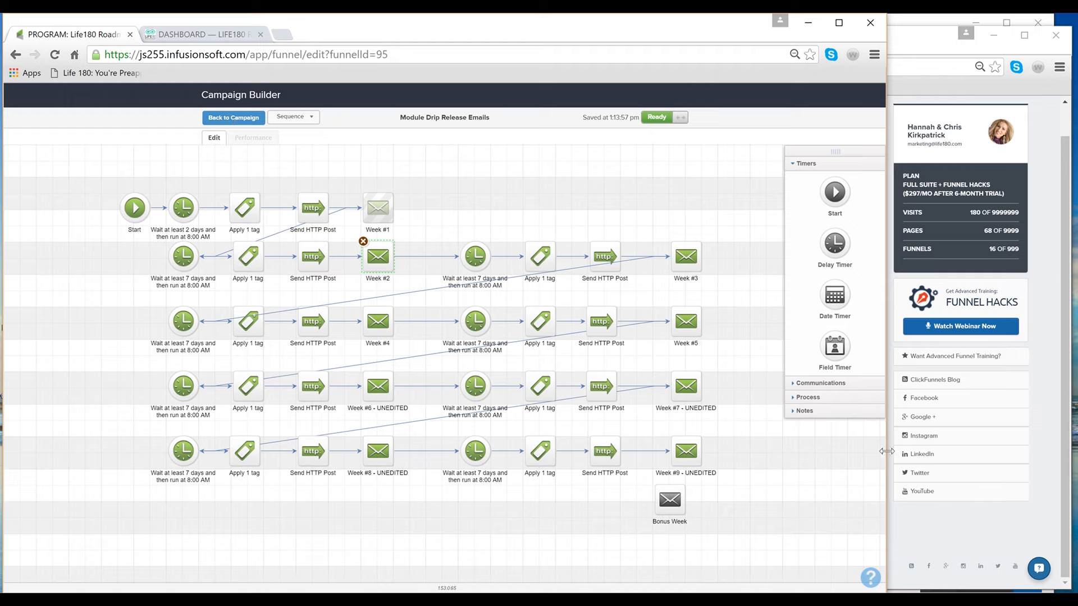
- Reopen the PROGRAM: Life180 Roadmap campaign from the campaign list and widen its browser window to show the flow through the week 5 sequence
drag(887, 451, 425, 396)
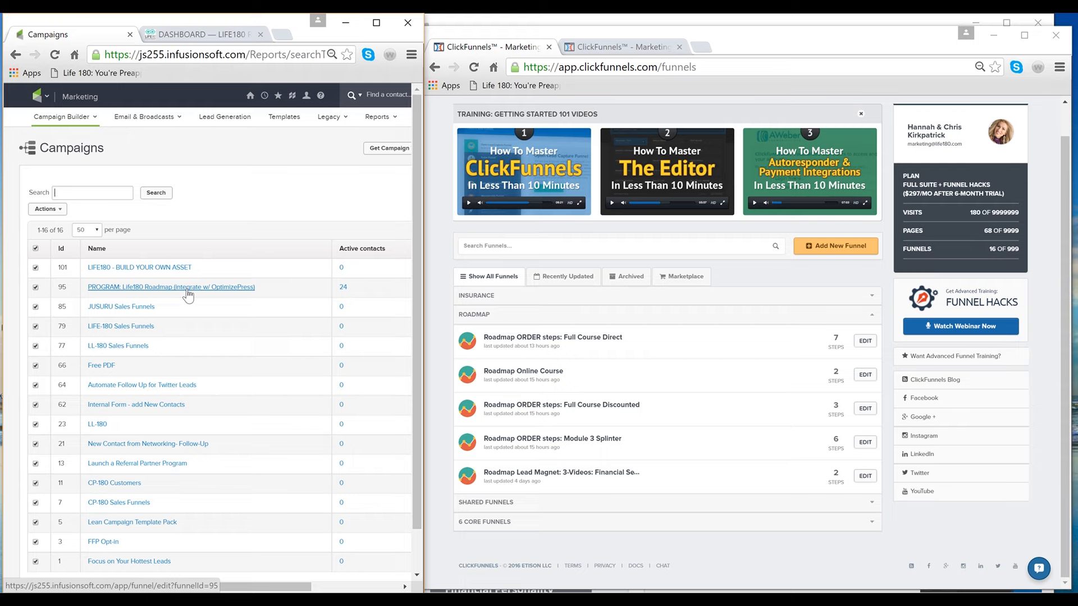
click(188, 288)
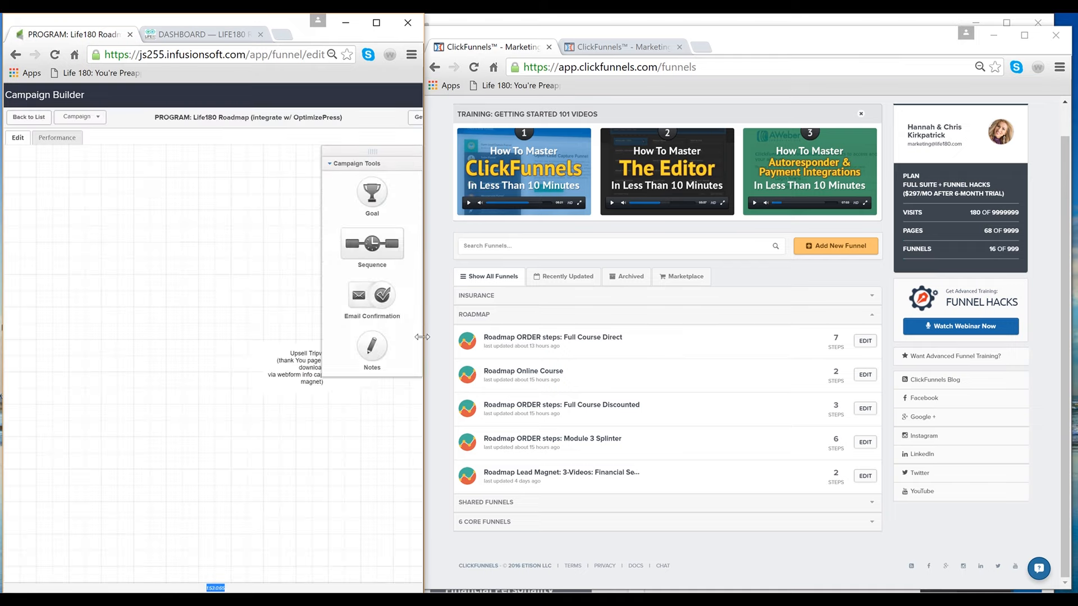
drag(422, 337, 775, 404)
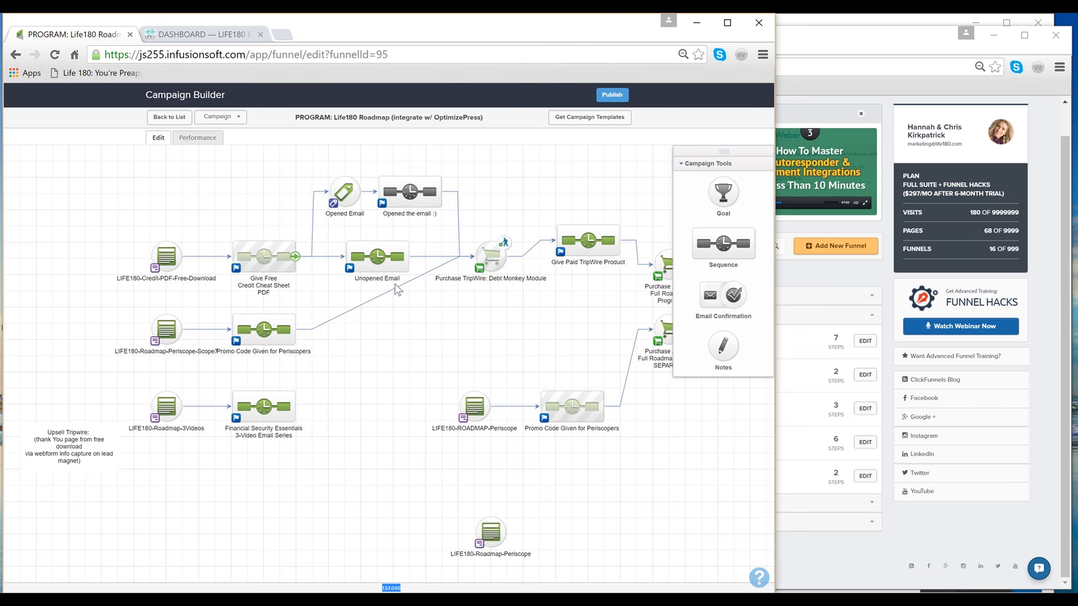
drag(461, 333, 263, 308)
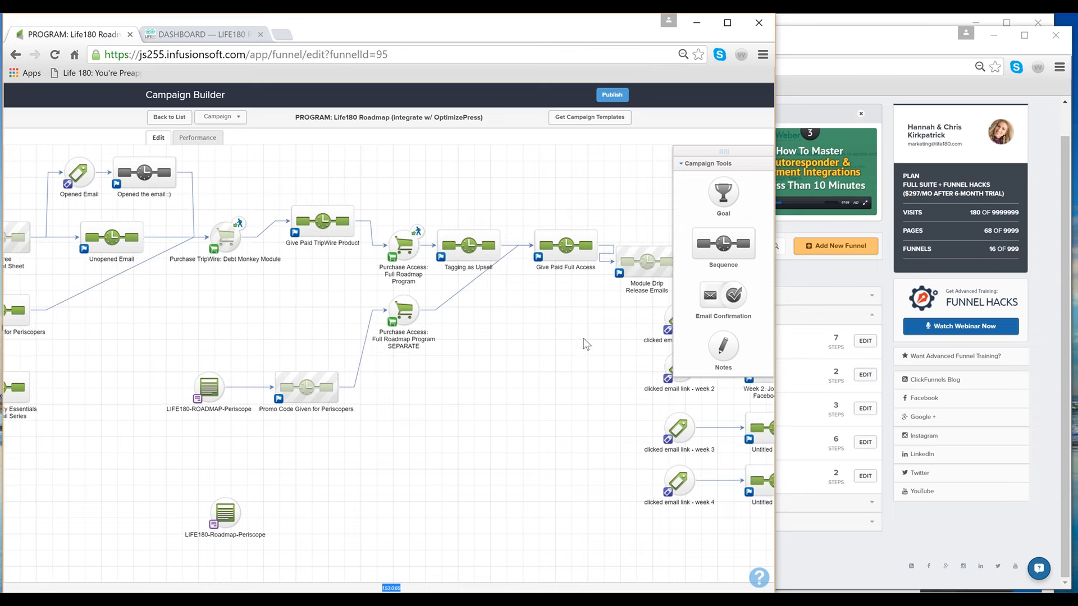
drag(586, 344, 241, 327)
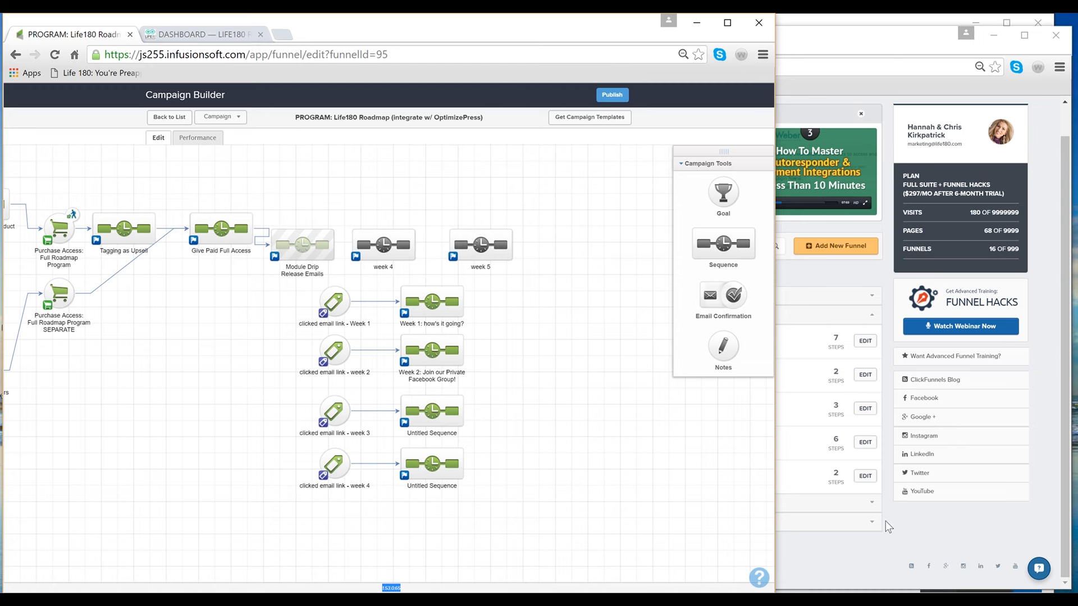
- Reduce the campaign page's browser zoom to 50% and bring the entire campaign flow into view
click(804, 554)
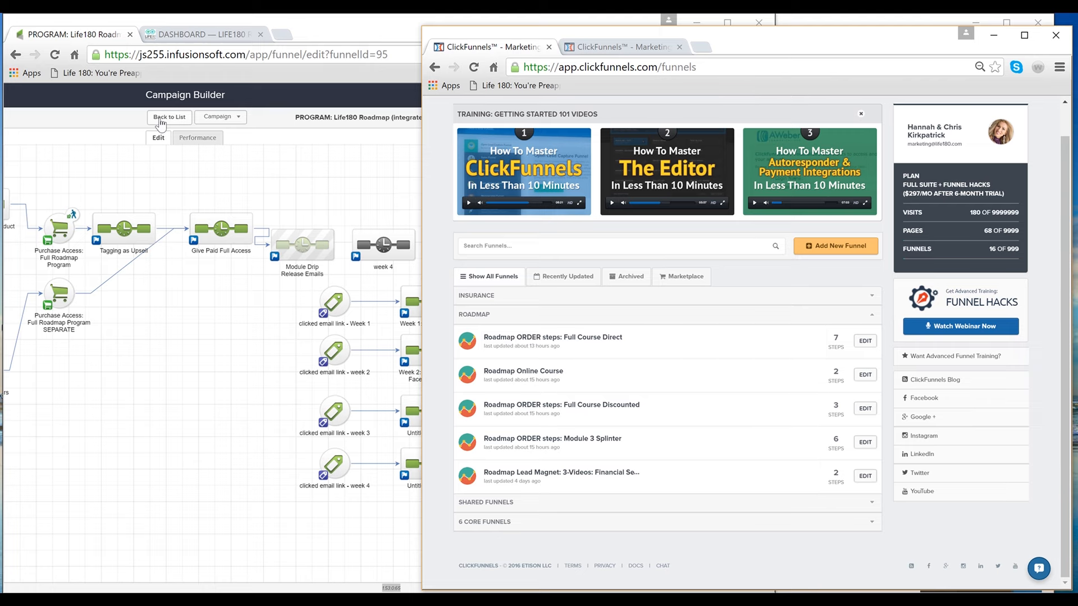
click(116, 163)
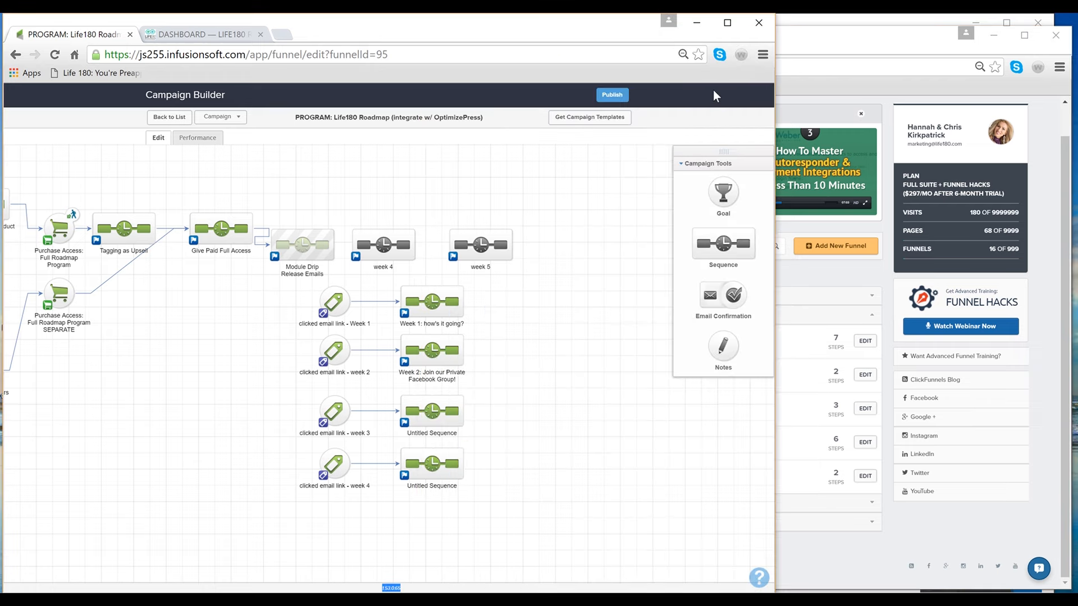
click(762, 55)
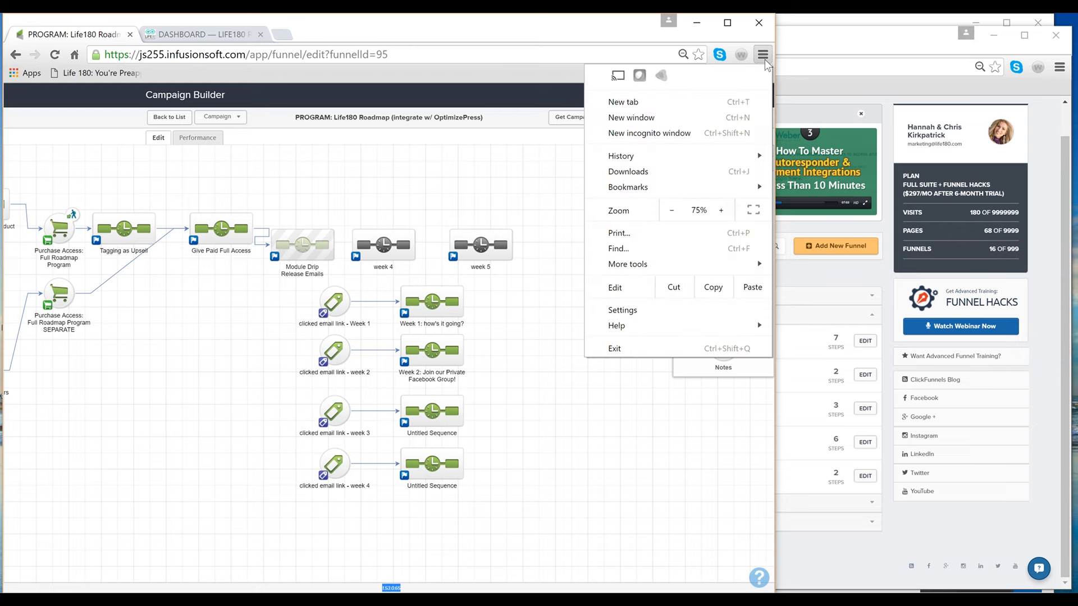
click(672, 214)
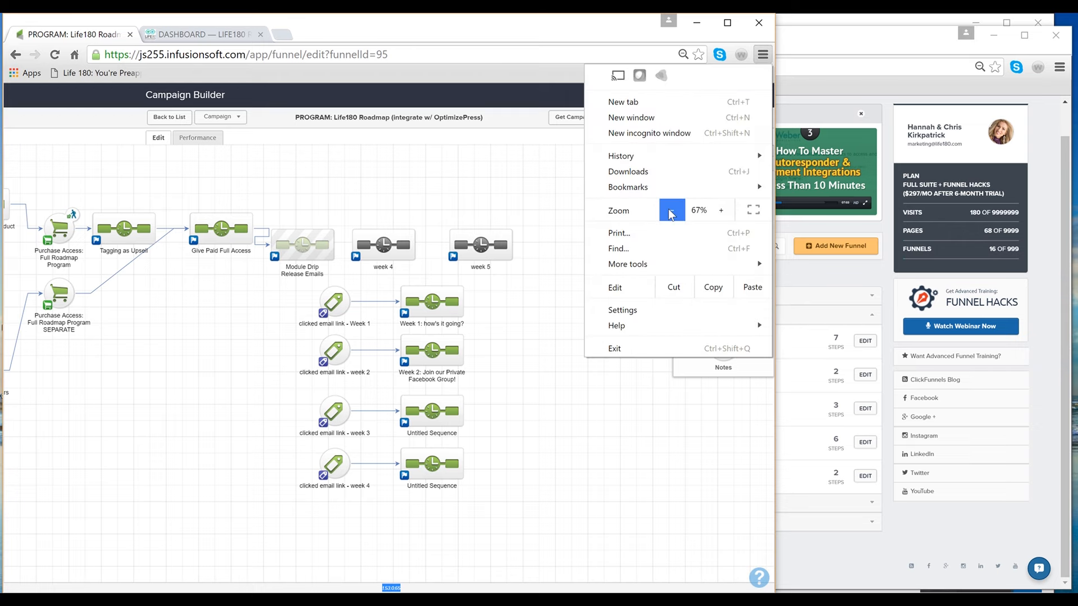
click(671, 213)
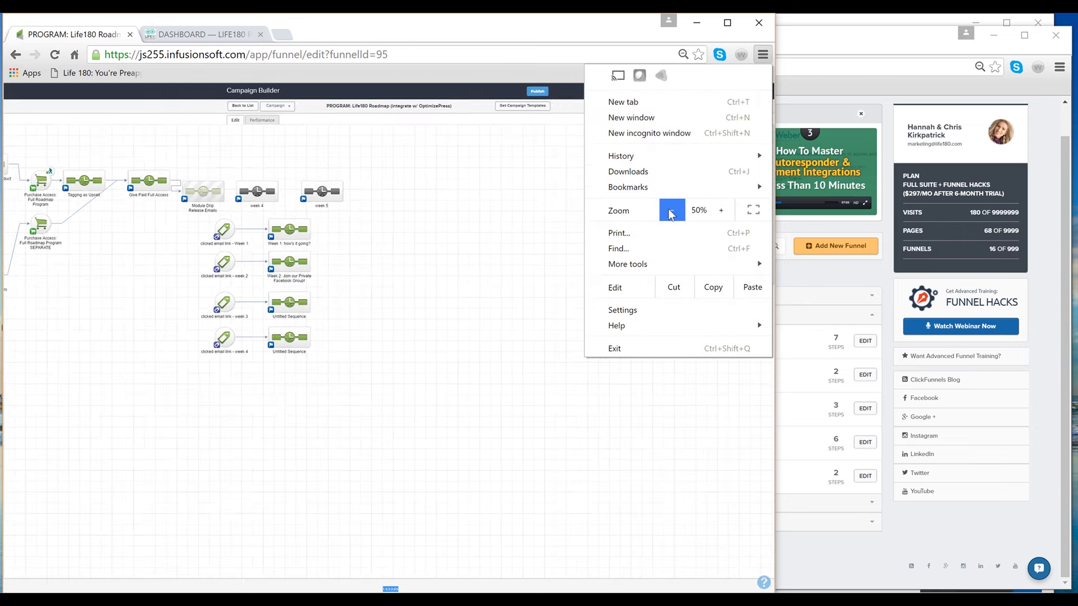
drag(132, 248, 487, 273)
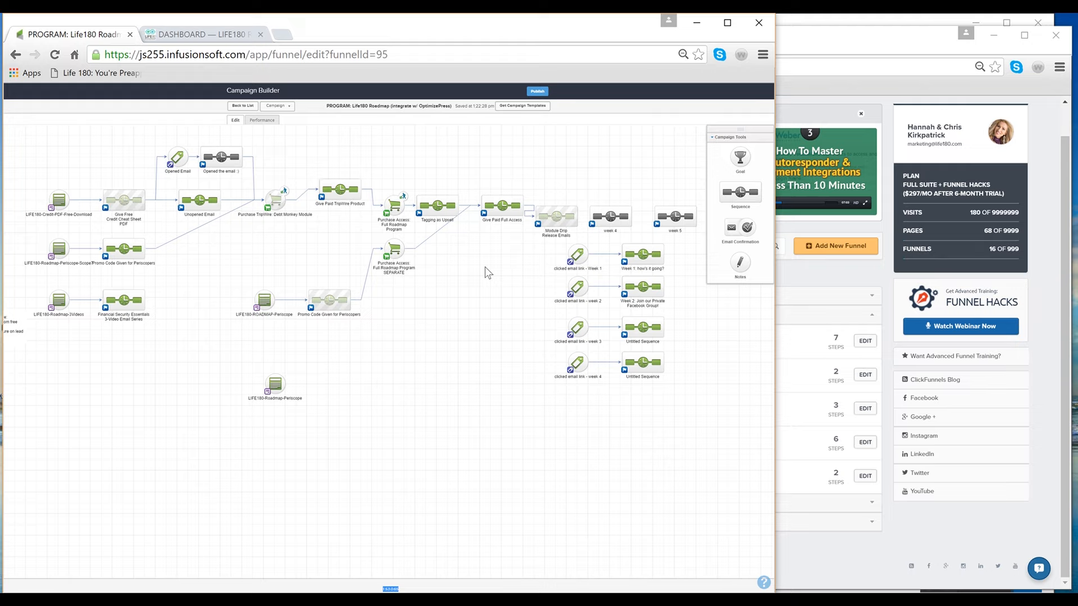
- Switch to the ClickFunnels window showing the Roadmap funnels, widen it and reposition it over the campaign
click(878, 45)
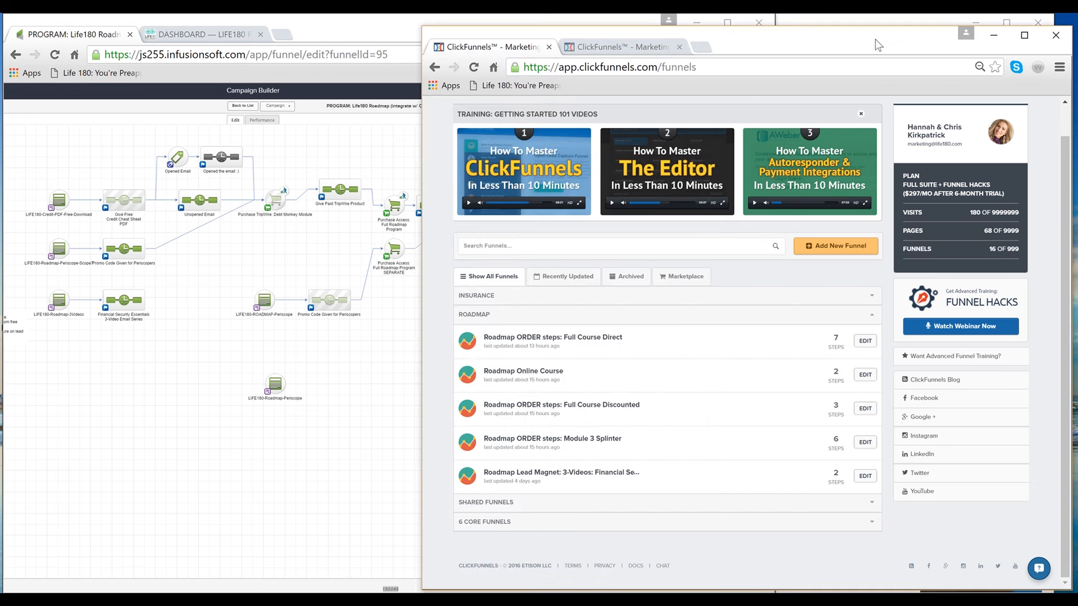
drag(421, 143, 362, 153)
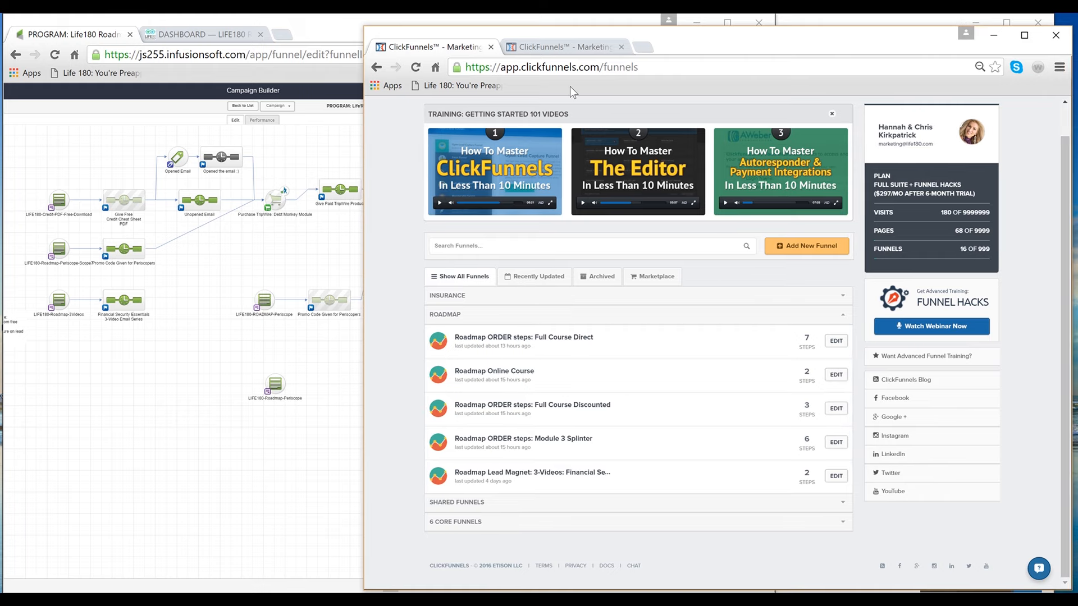
drag(690, 50, 696, 43)
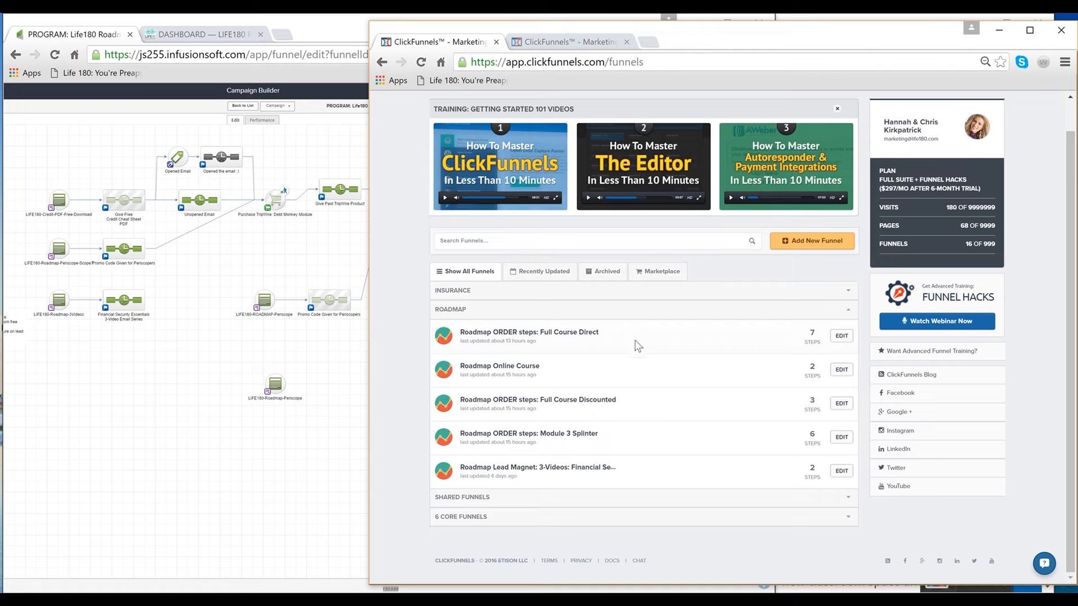
- Open the Roadmap ORDER steps: Full Course Direct funnel, signing back in, and view its Order Form step
click(548, 334)
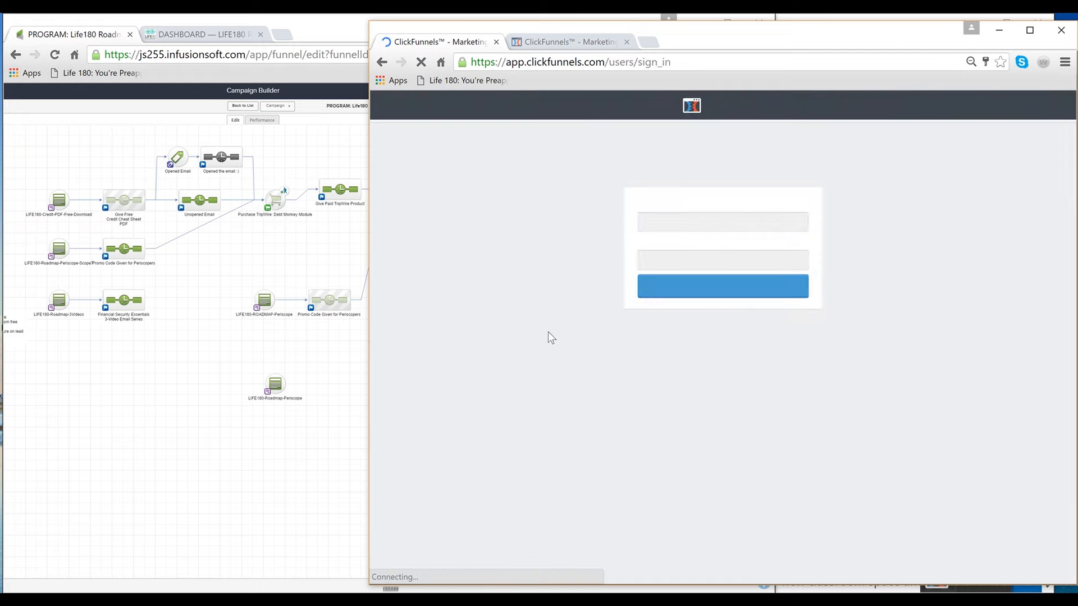
click(747, 286)
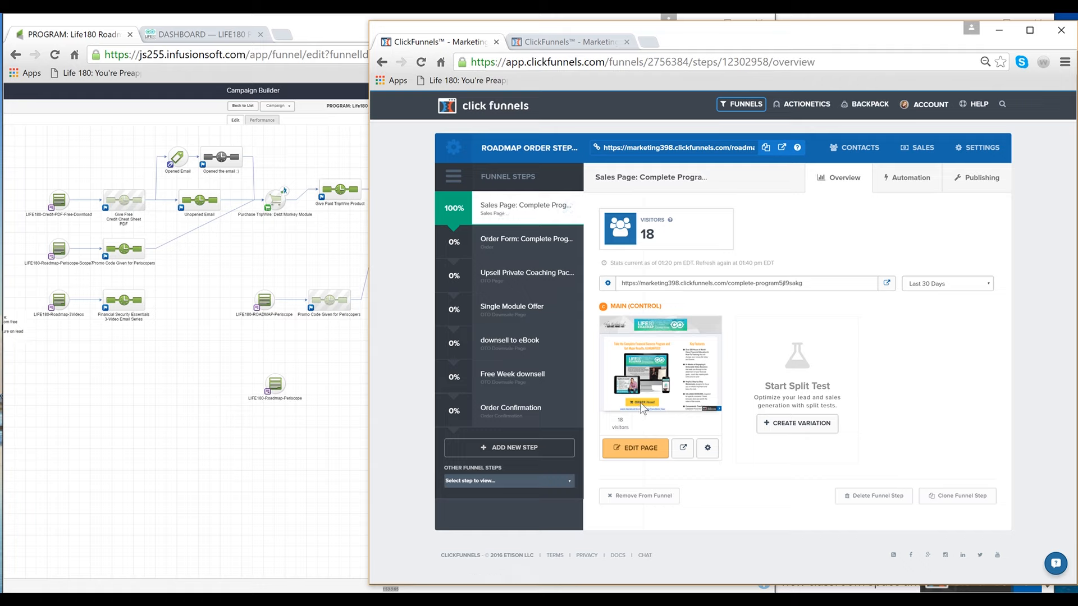
click(491, 256)
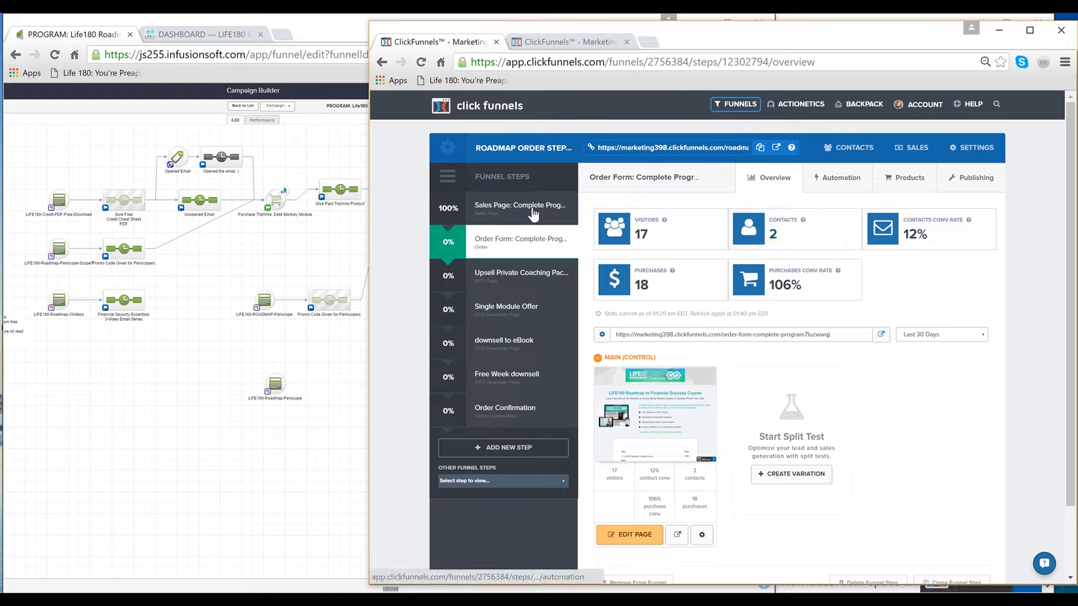
- Preview the Upsell Private Coaching step's page in a new tab, look it over, and return to the funnel
click(446, 279)
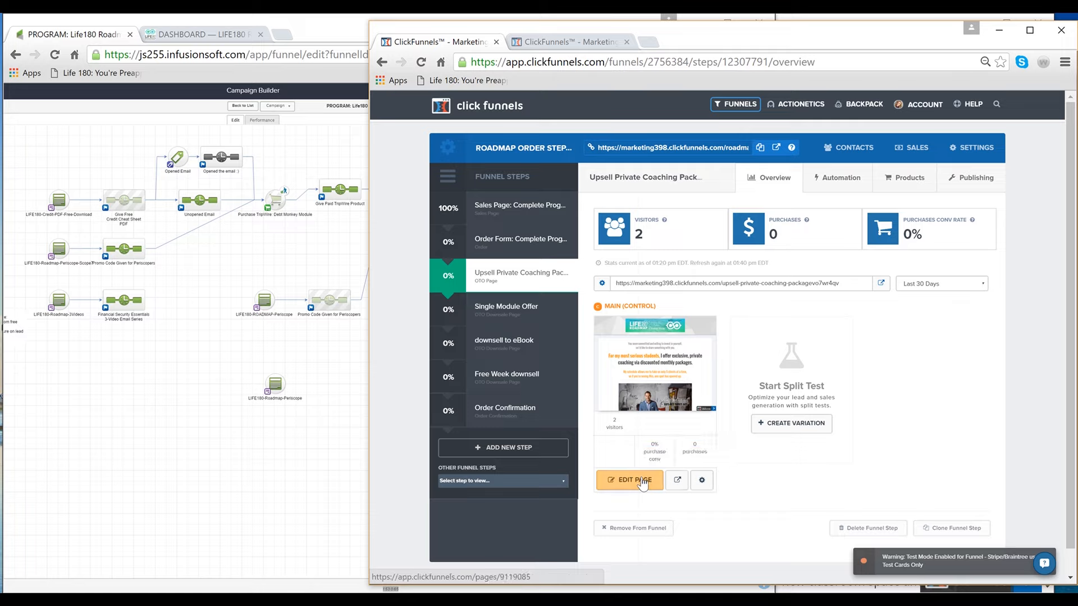
right_click(677, 486)
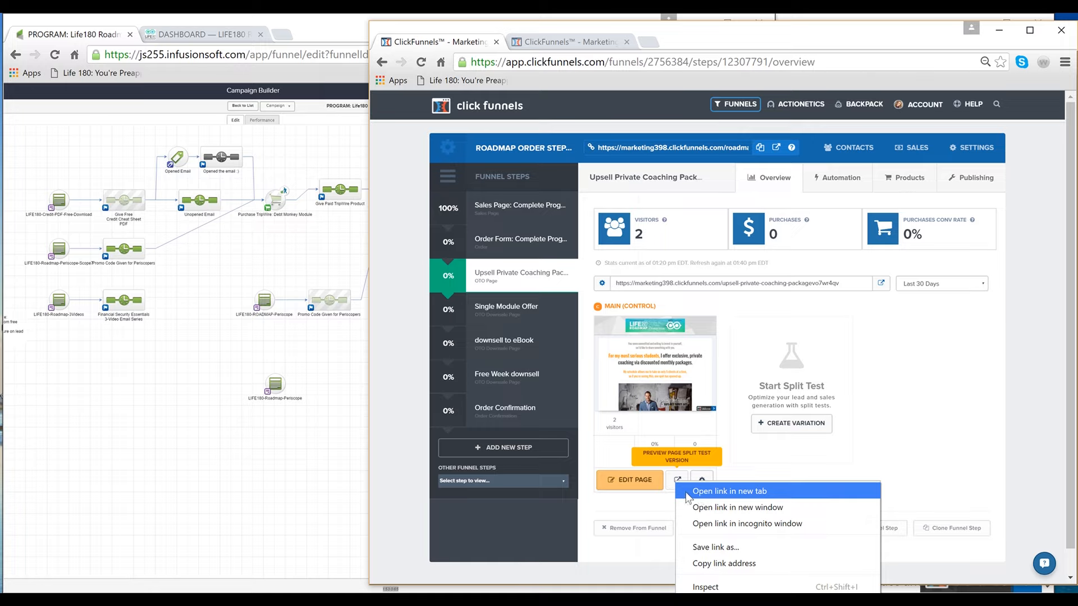
click(686, 496)
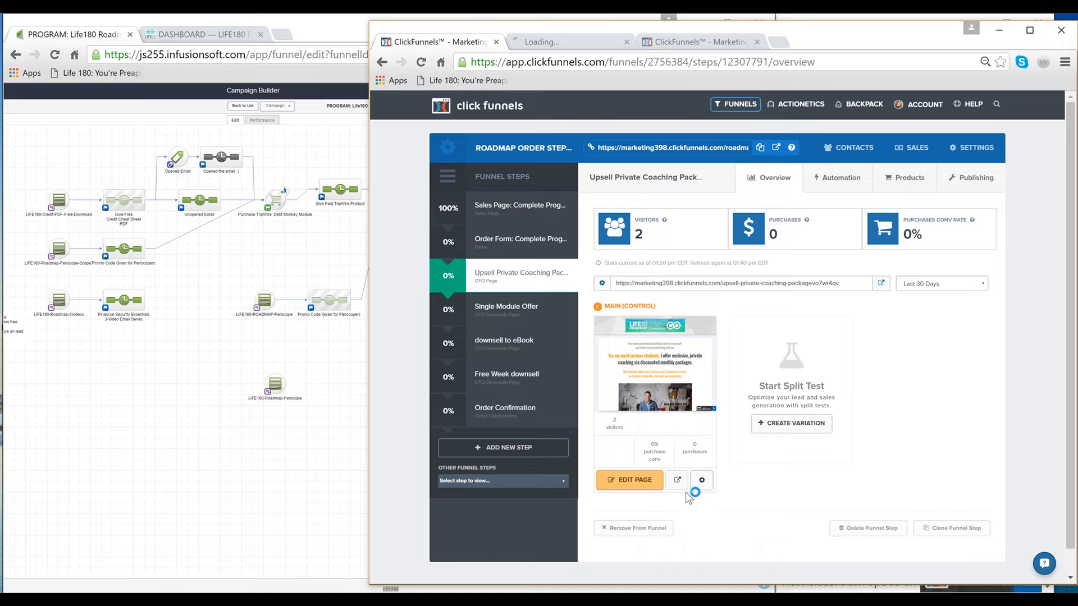
click(564, 42)
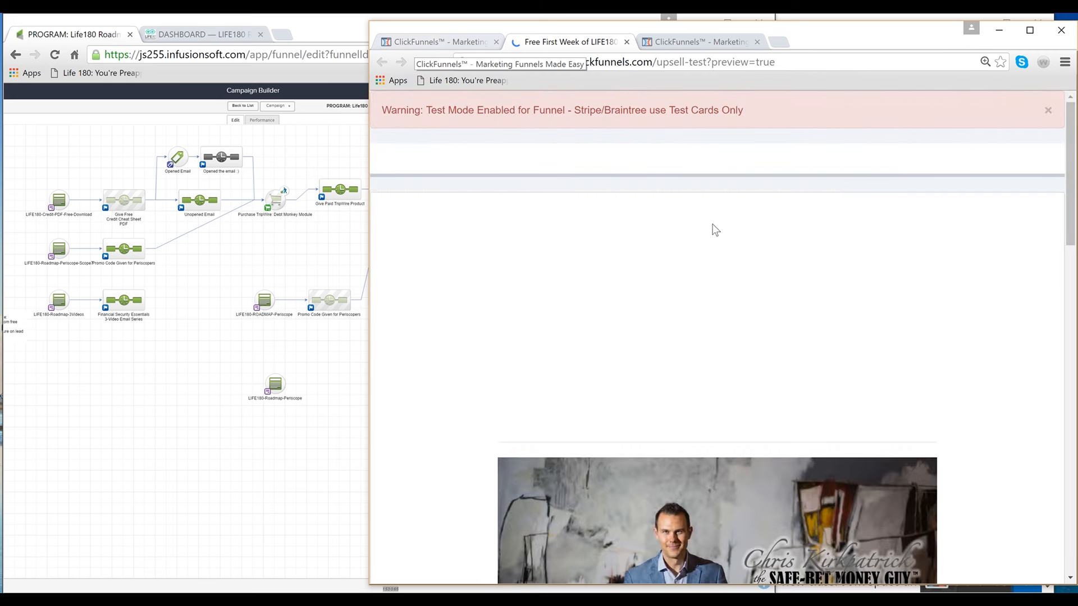
mouse_move(1072, 191)
mouse_down()
mouse_move(1071, 508)
mouse_move(1073, 187)
mouse_up()
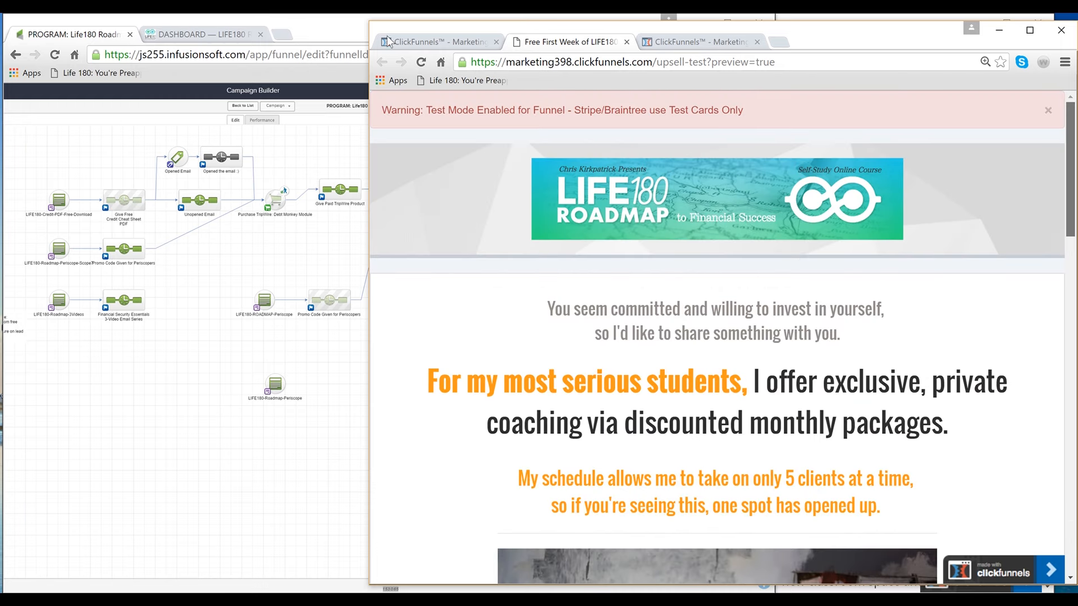
click(419, 37)
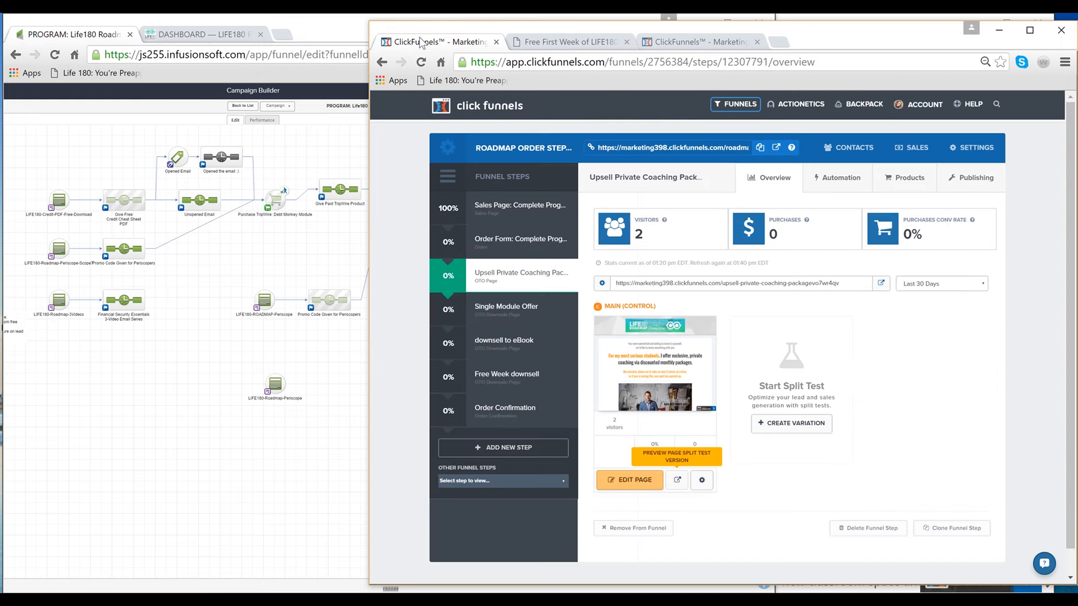
- Select the Single Module Offer step and preview its page in a new browser tab
click(441, 312)
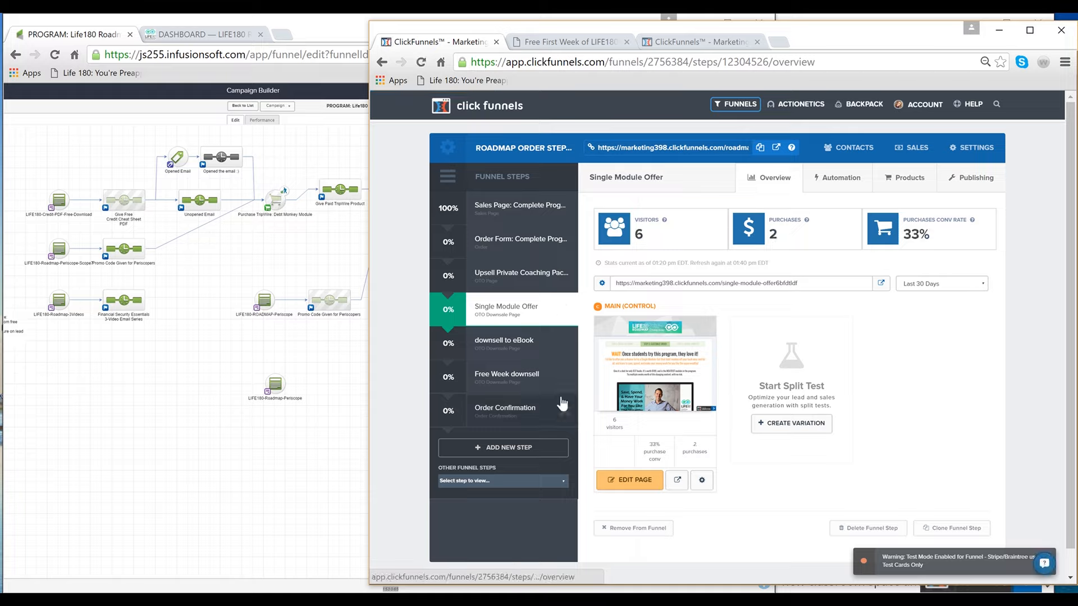
right_click(679, 484)
click(693, 490)
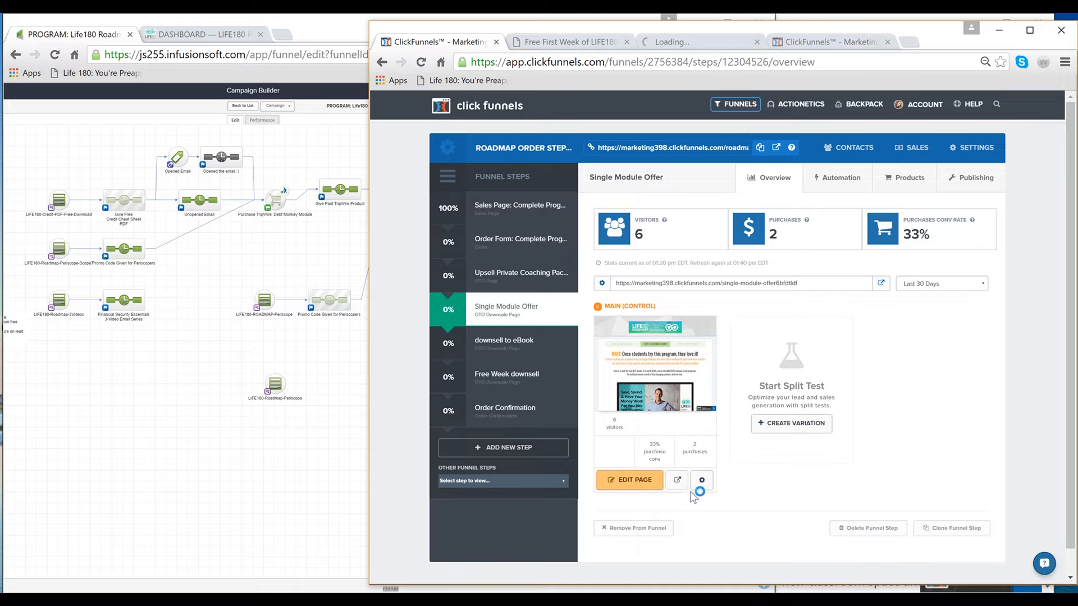
click(690, 44)
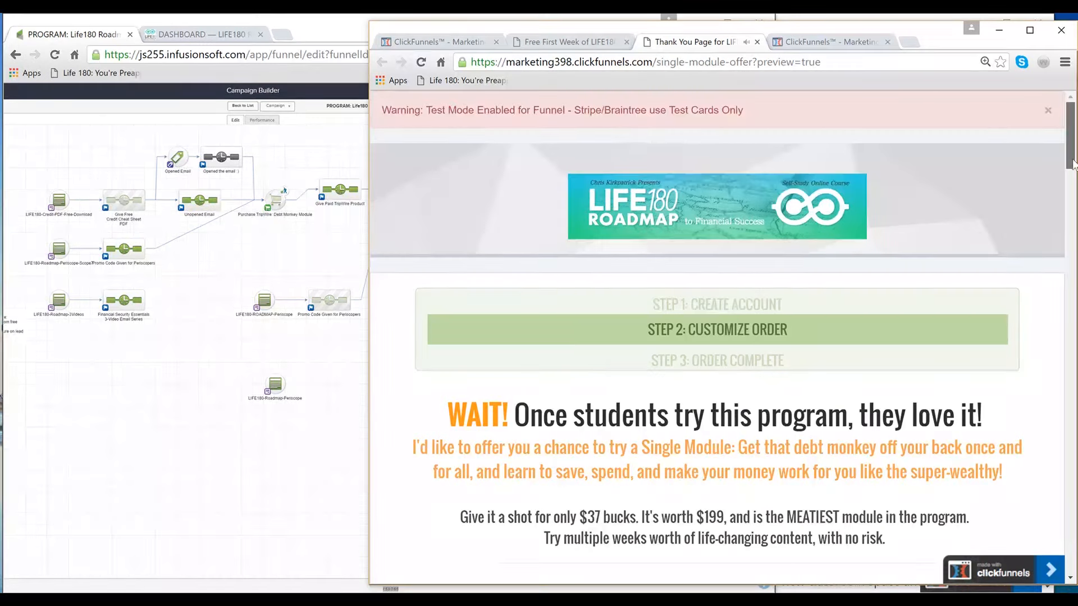
- Examine the Single Module Offer page from its headline through the video, guarantee and order link near the end
scroll(1070, 185, down, 2)
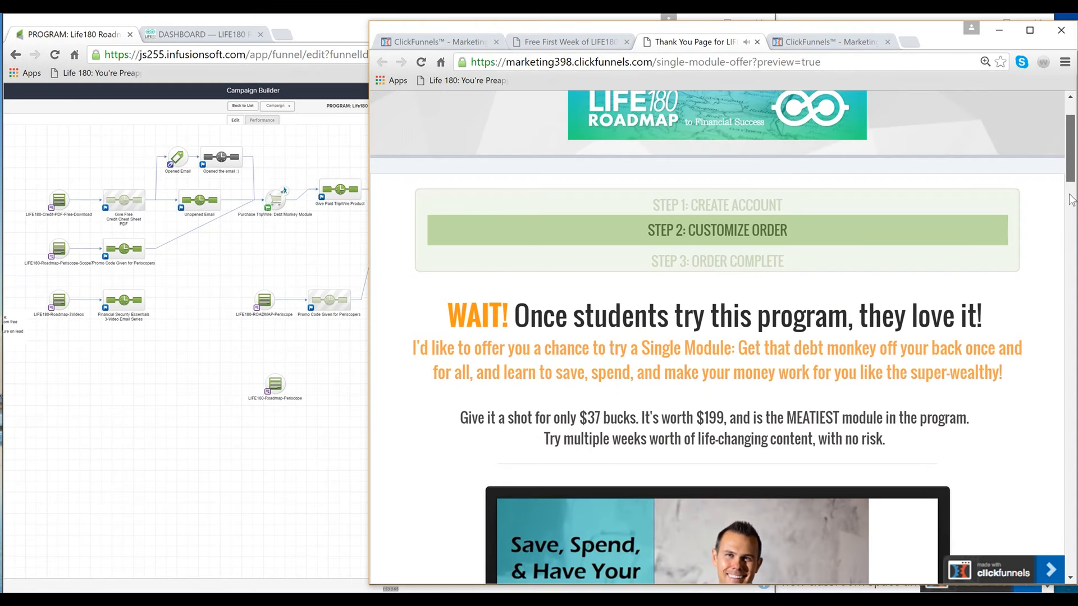
scroll(1071, 202, down, 4)
scroll(665, 245, down, 3)
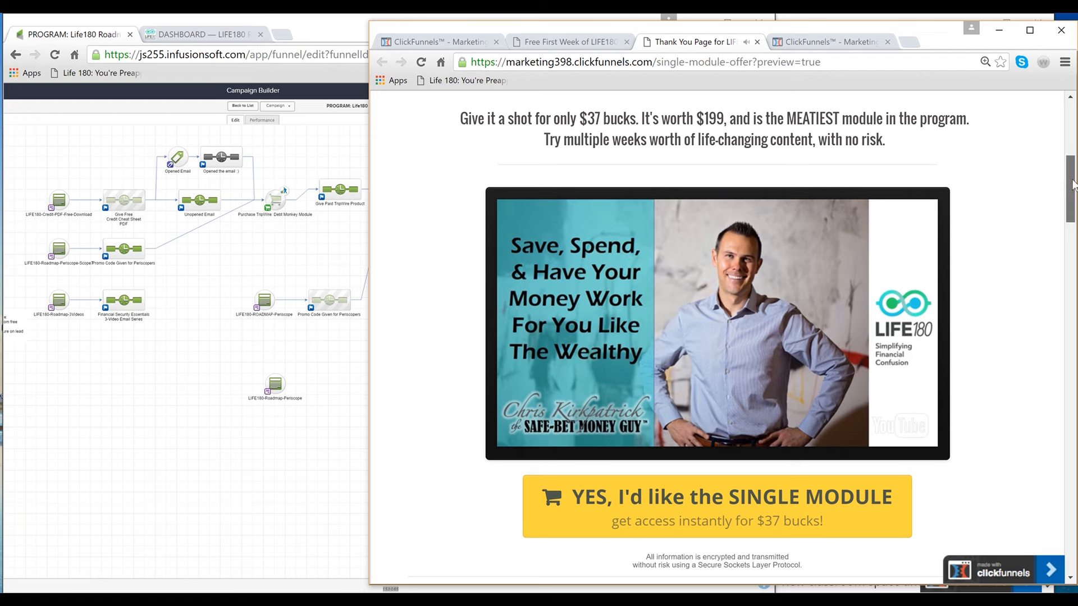
scroll(1072, 185, down, 4)
scroll(1071, 224, down, 3)
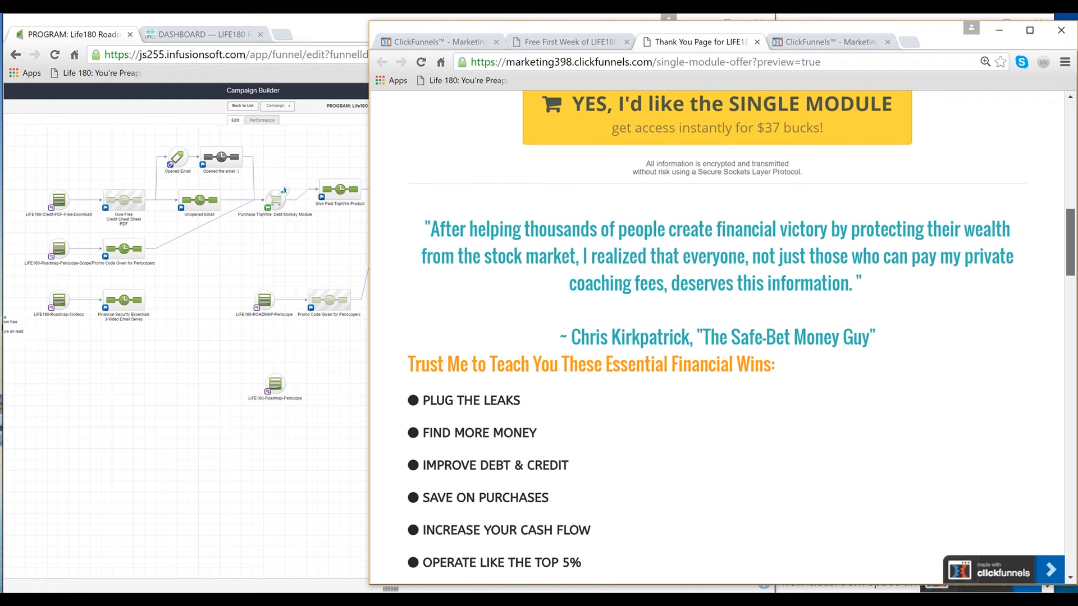
scroll(1072, 224, down, 2)
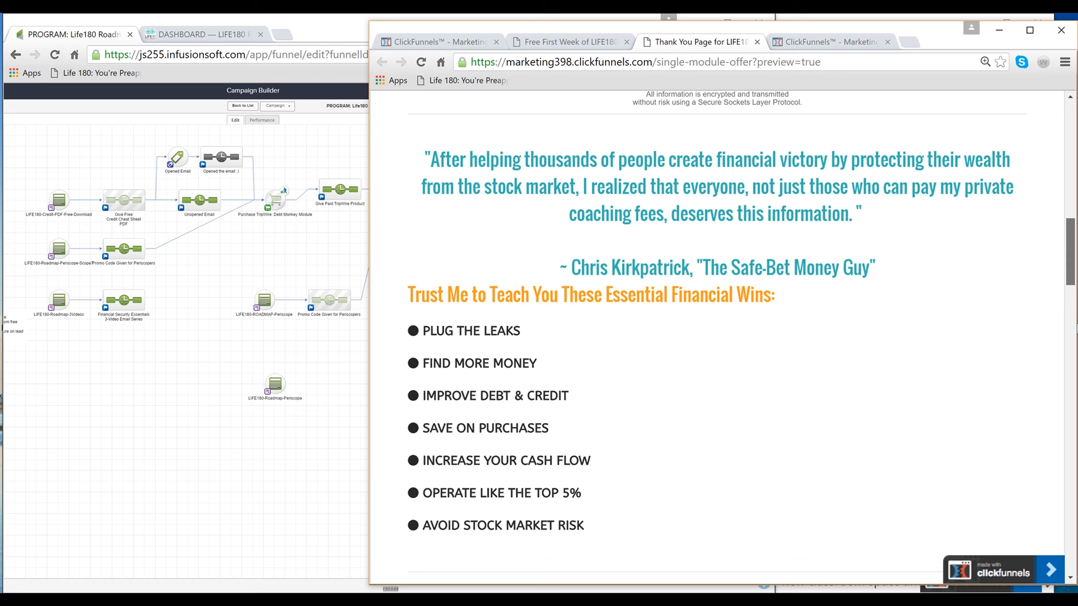
scroll(717, 337, down, 10)
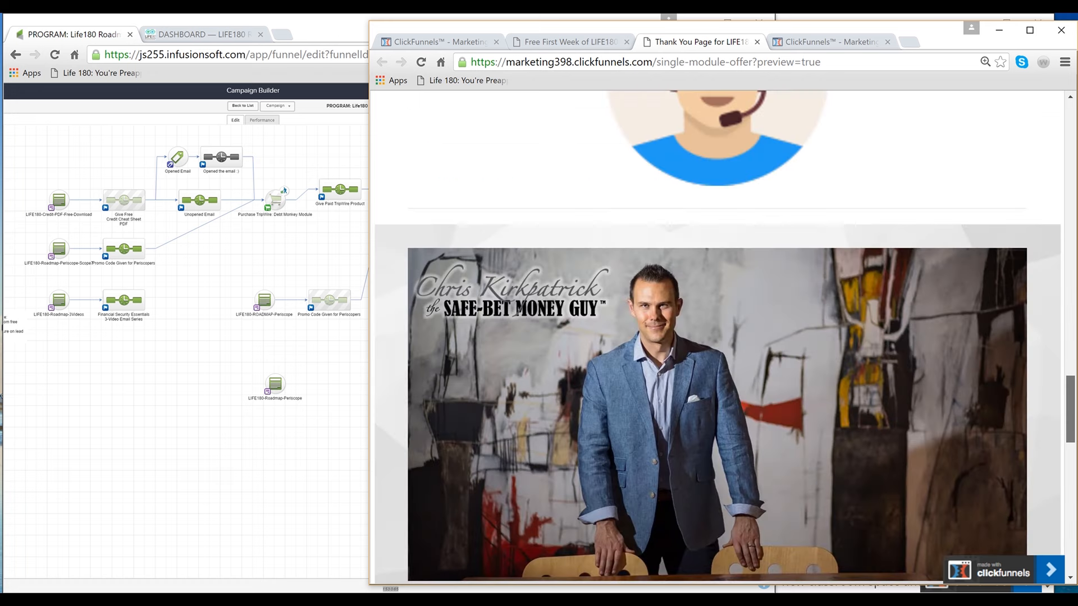
scroll(716, 337, down, 5)
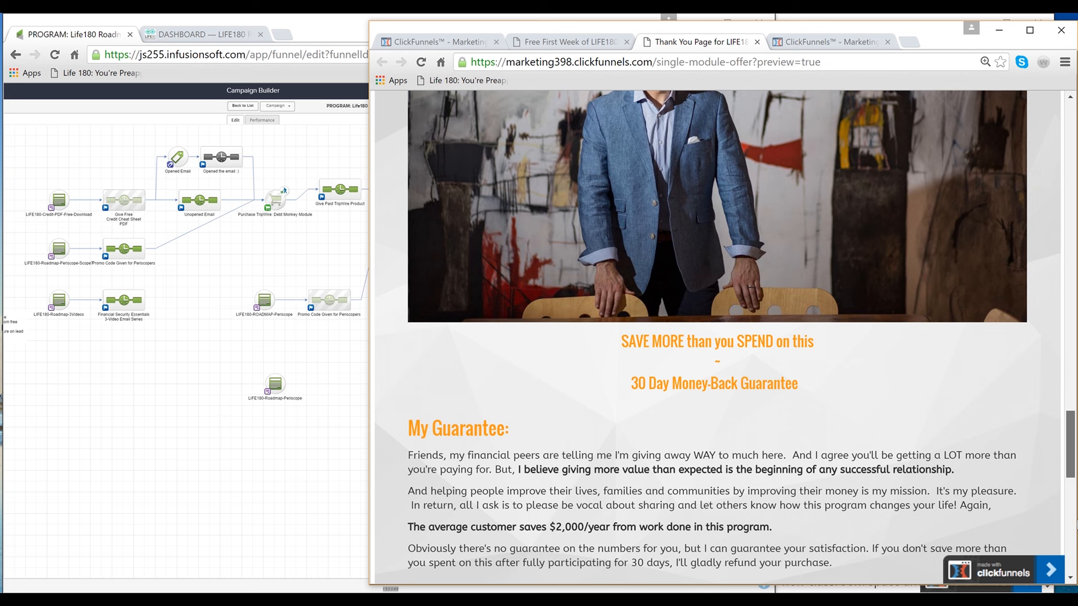
scroll(680, 401, down, 5)
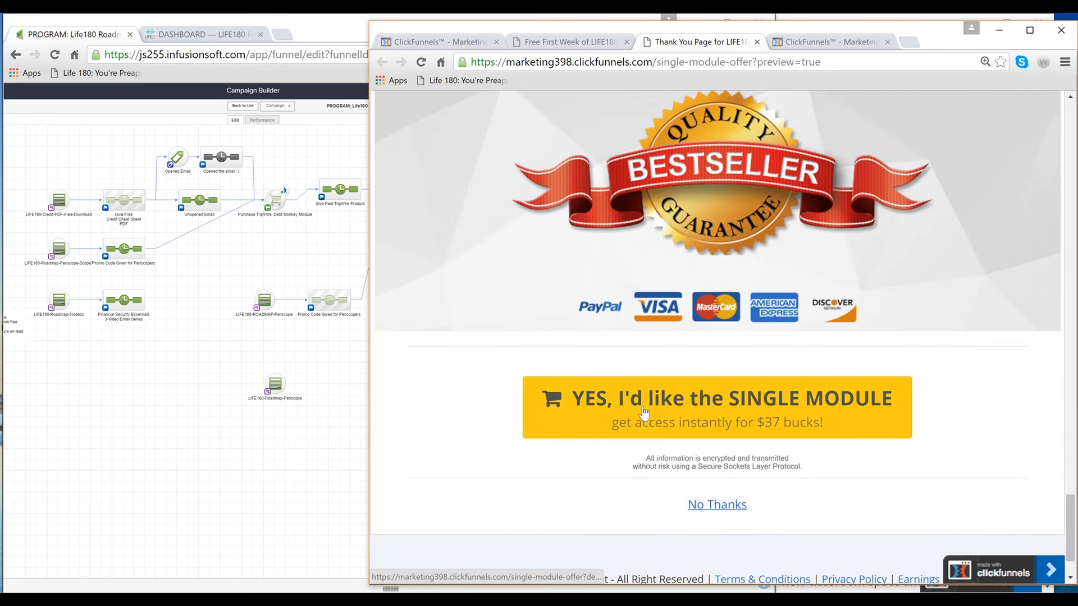
- Return to the funnel steps and open the Free Week downsell overview
click(453, 41)
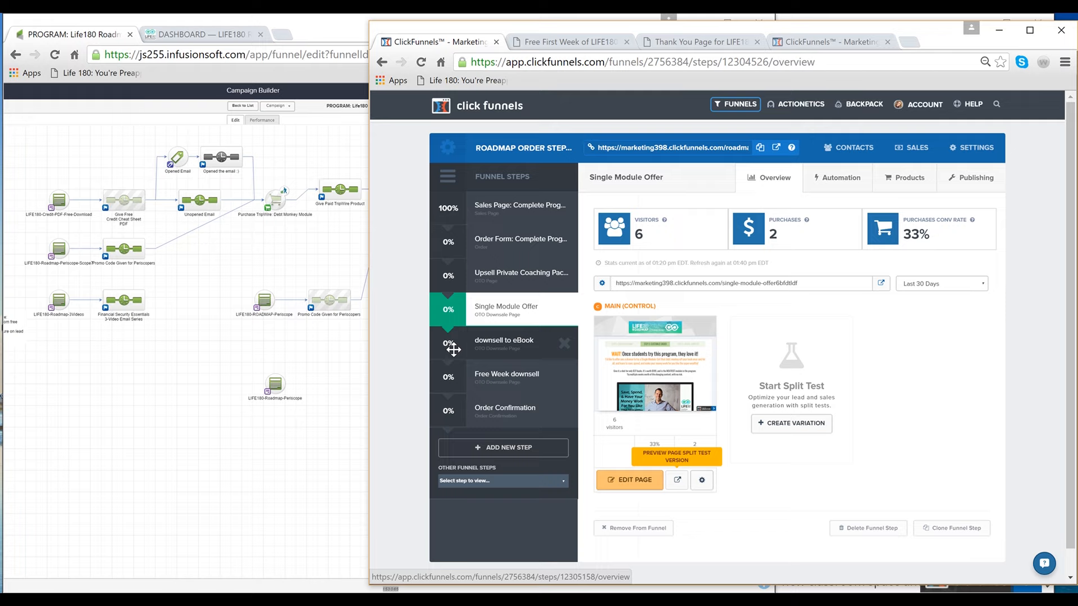
click(450, 380)
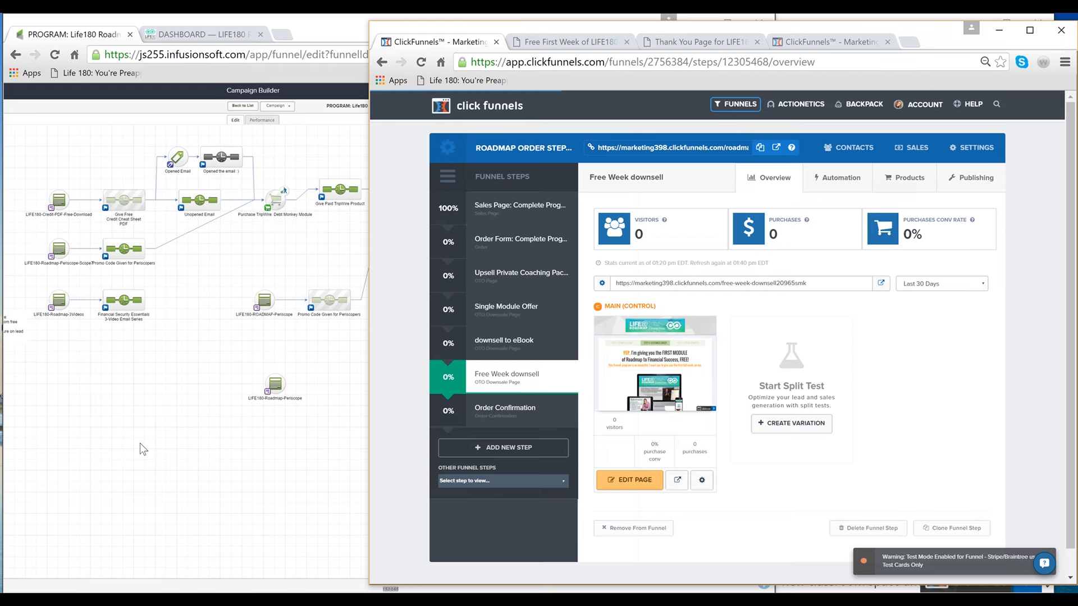
- Switch to Infusionsoft, leave the campaign, and preview the LIFE180 Debt Monkey Module Special Offer order form from E-Commerce Setup
click(245, 122)
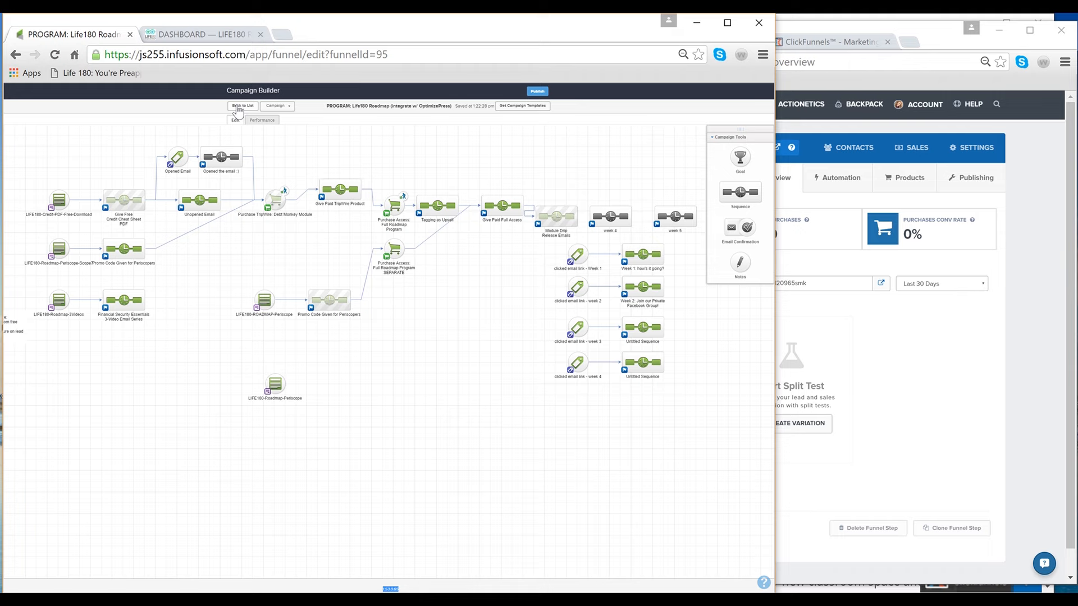
click(238, 107)
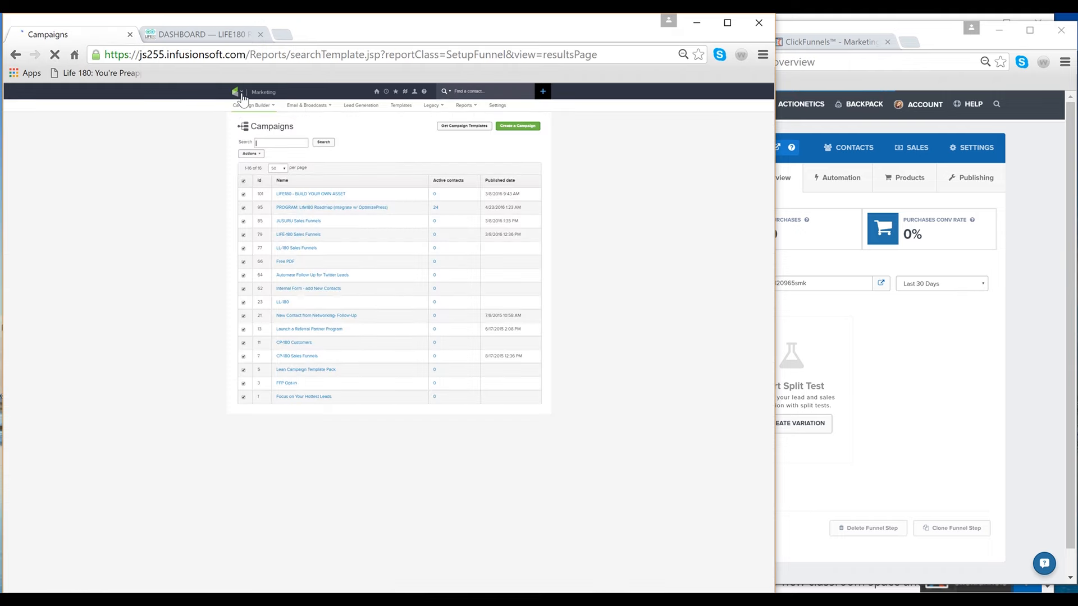
click(242, 95)
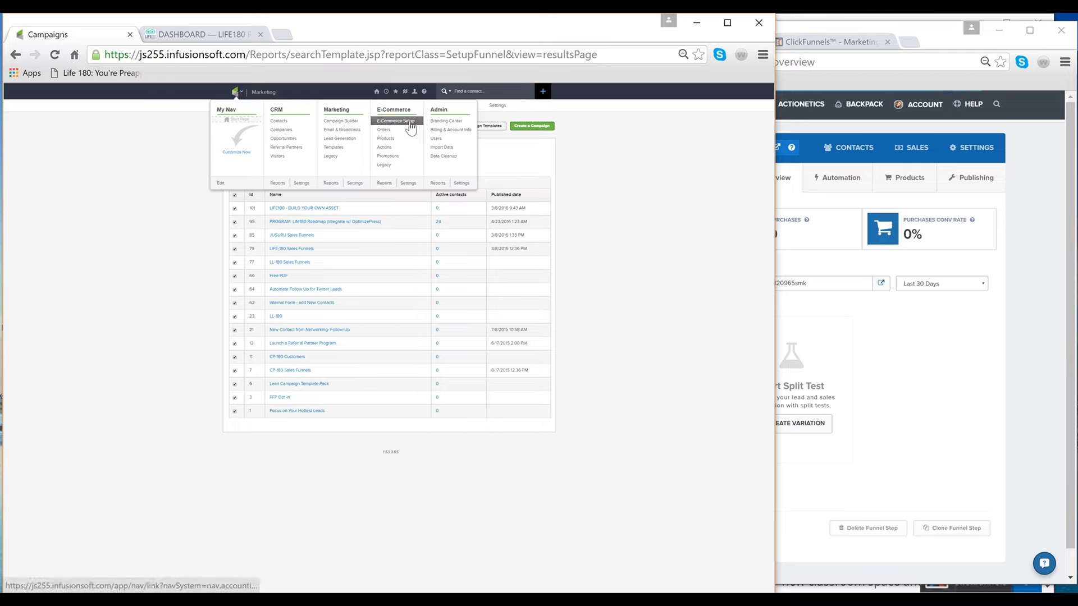
click(400, 125)
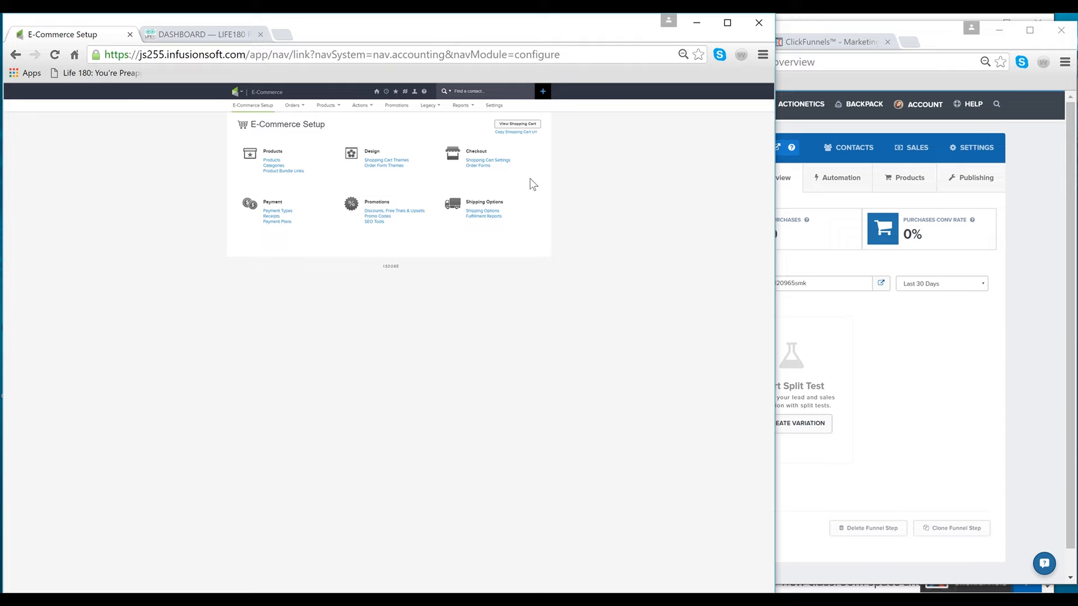
click(478, 166)
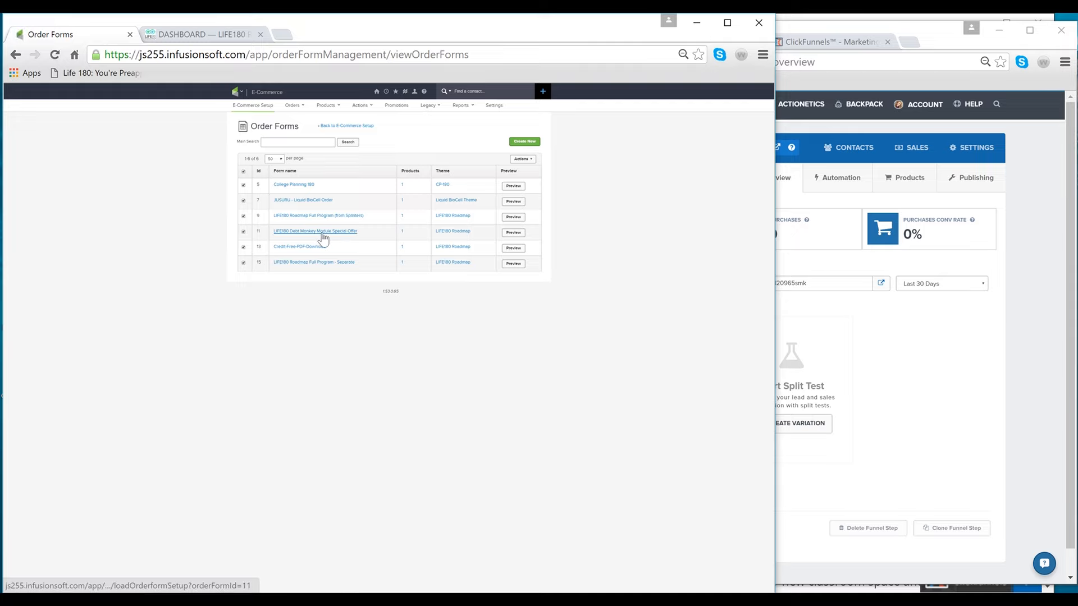
click(515, 231)
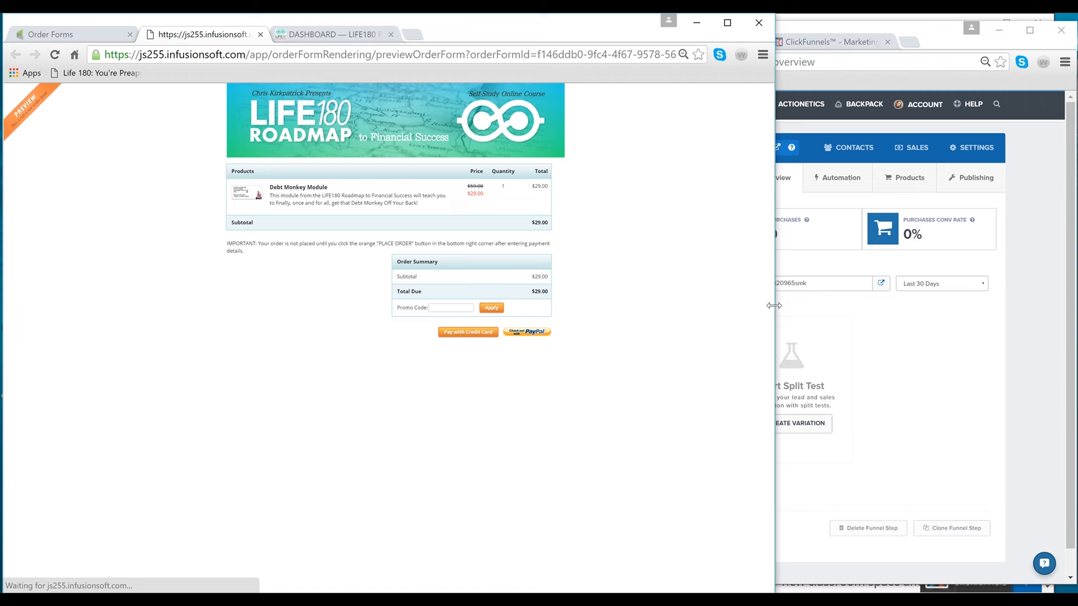
- Narrow the order form's browser window and set its page zoom to 75%
drag(774, 307, 580, 284)
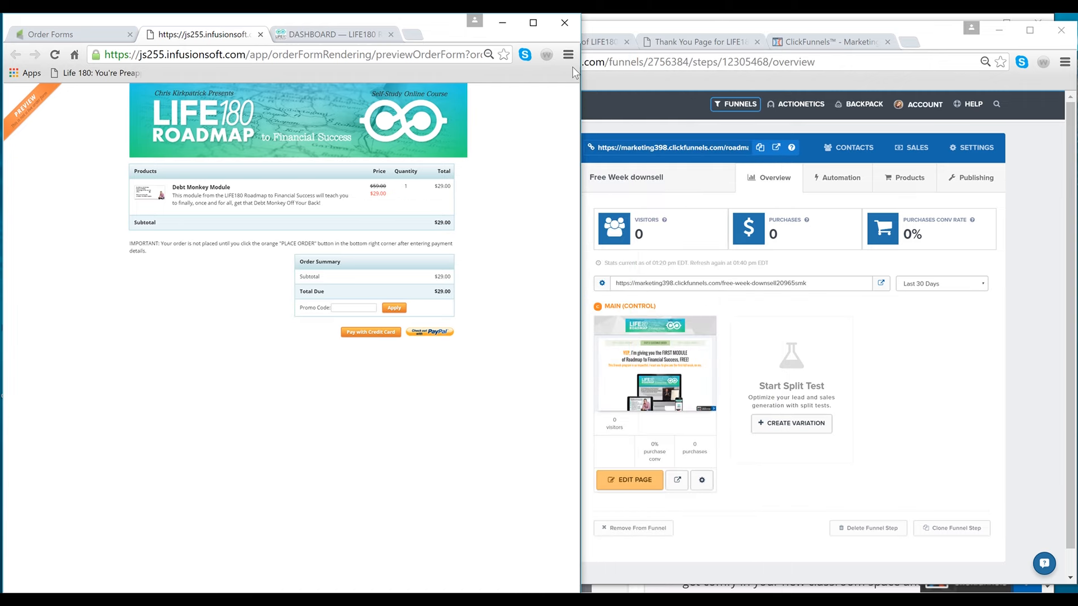
click(568, 56)
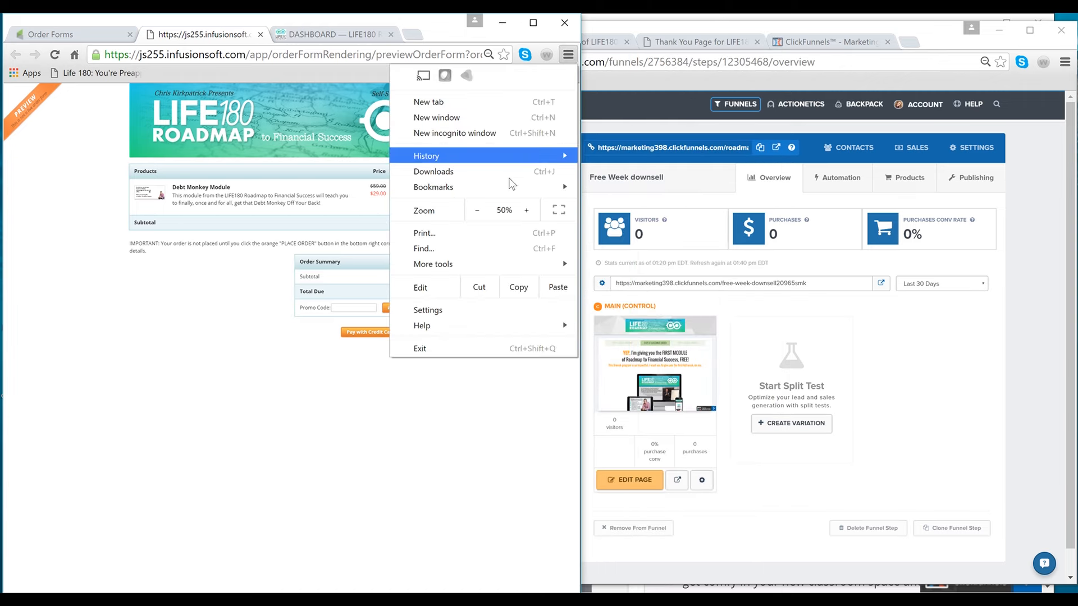
click(527, 211)
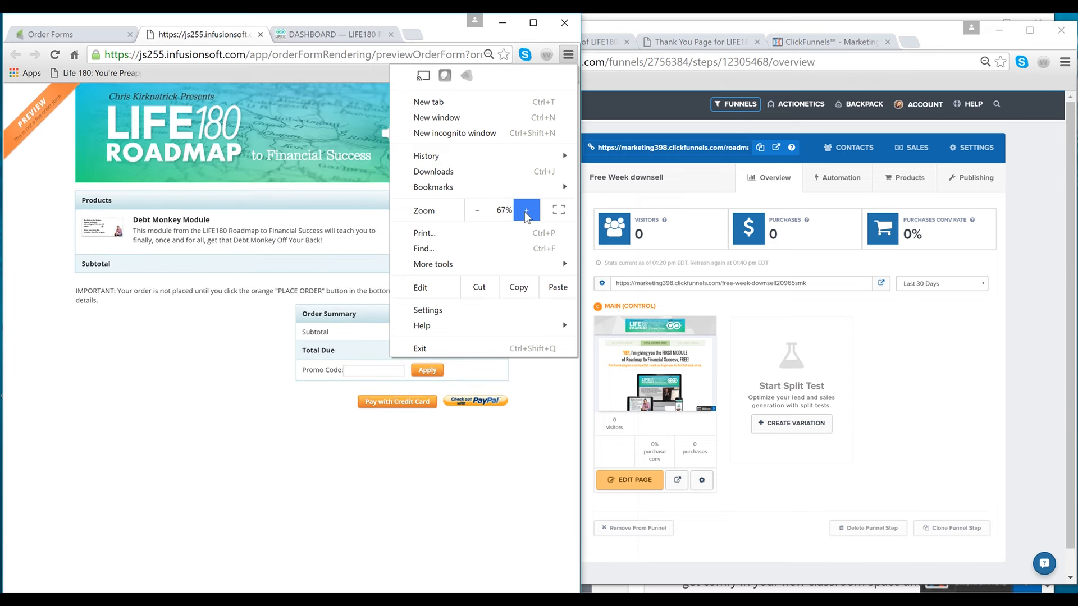
click(525, 211)
click(525, 211)
click(525, 211)
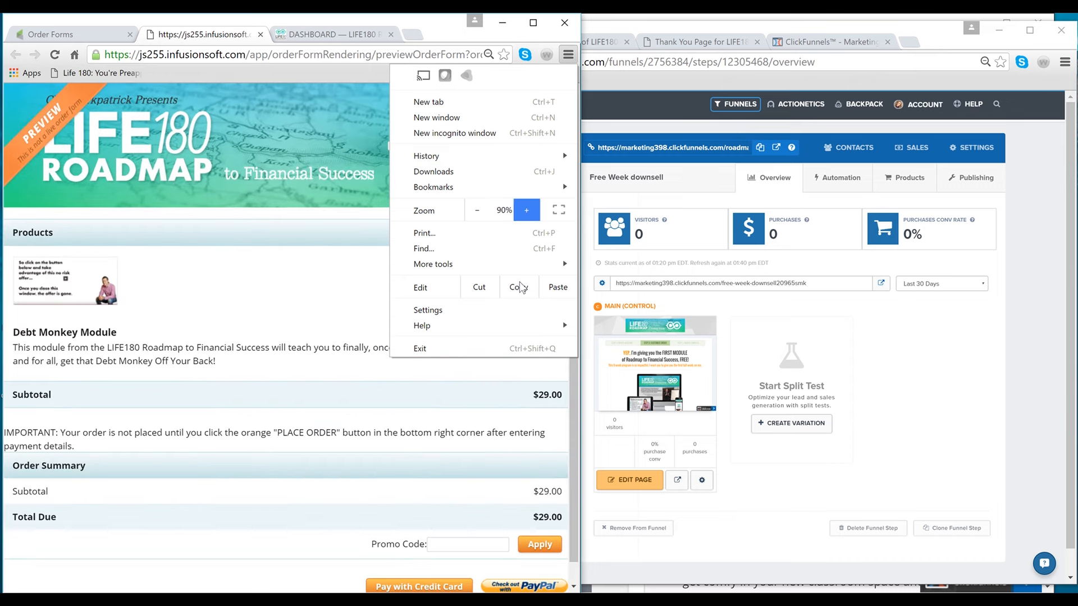
click(477, 213)
click(477, 213)
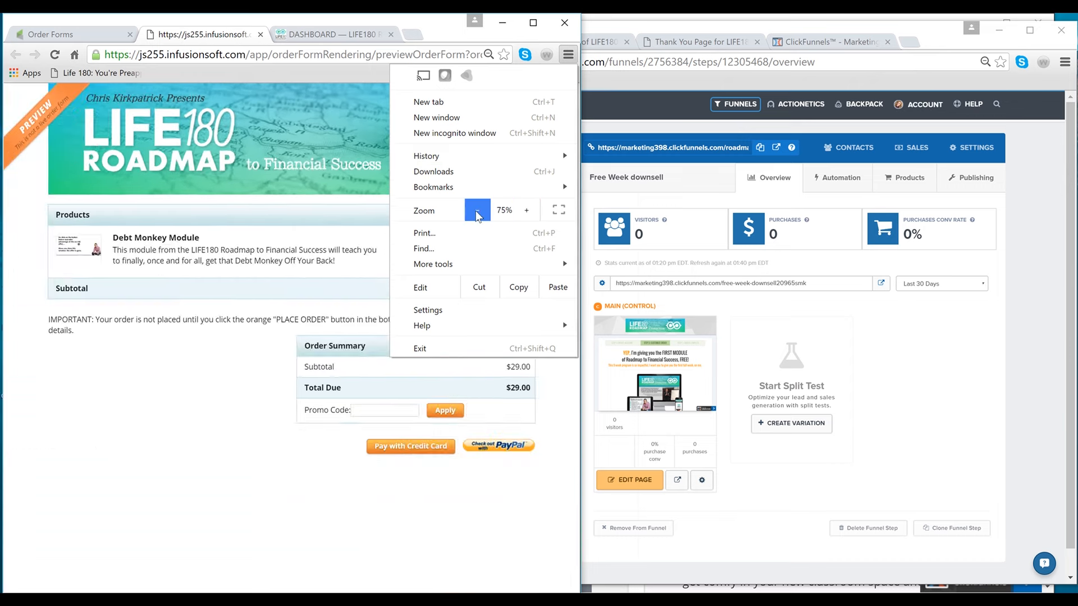
click(247, 375)
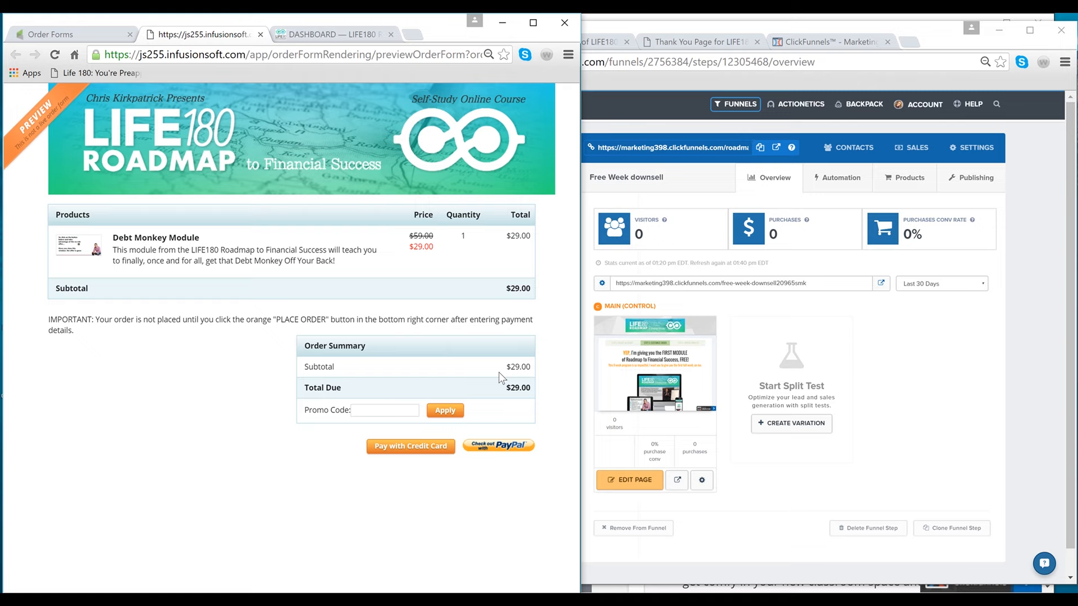
- Open the Free Week downsell page preview in a new tab and close the old Free First Week and Thank You page tabs
click(910, 395)
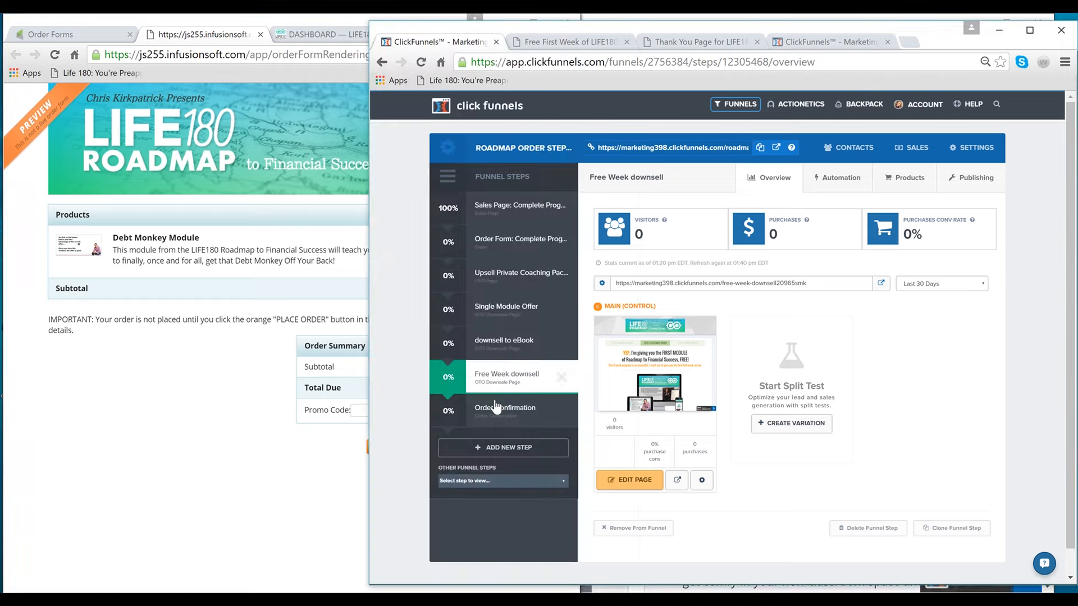
right_click(677, 481)
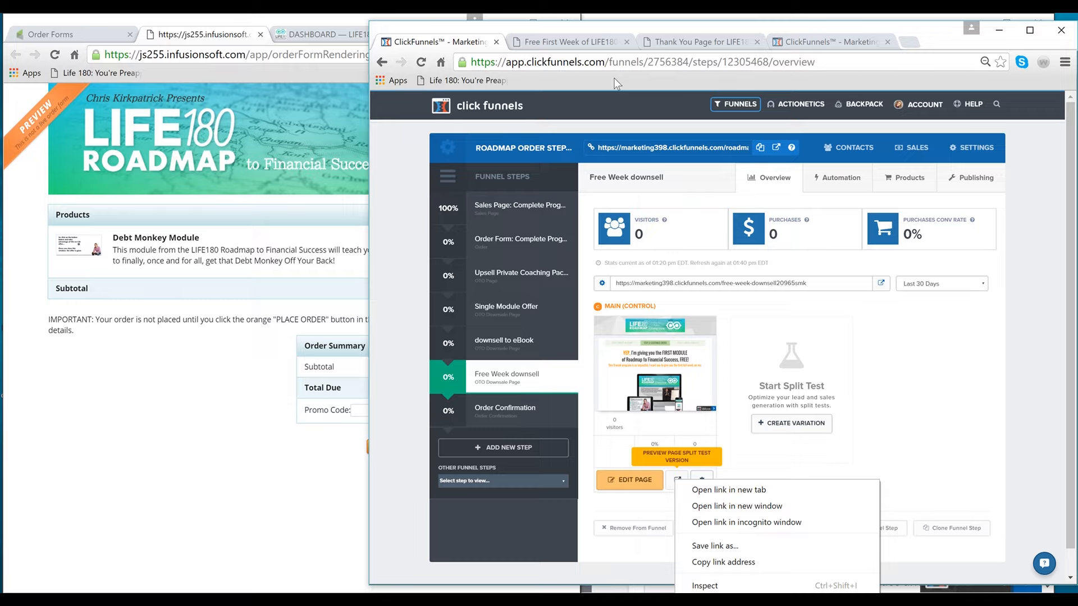
click(762, 493)
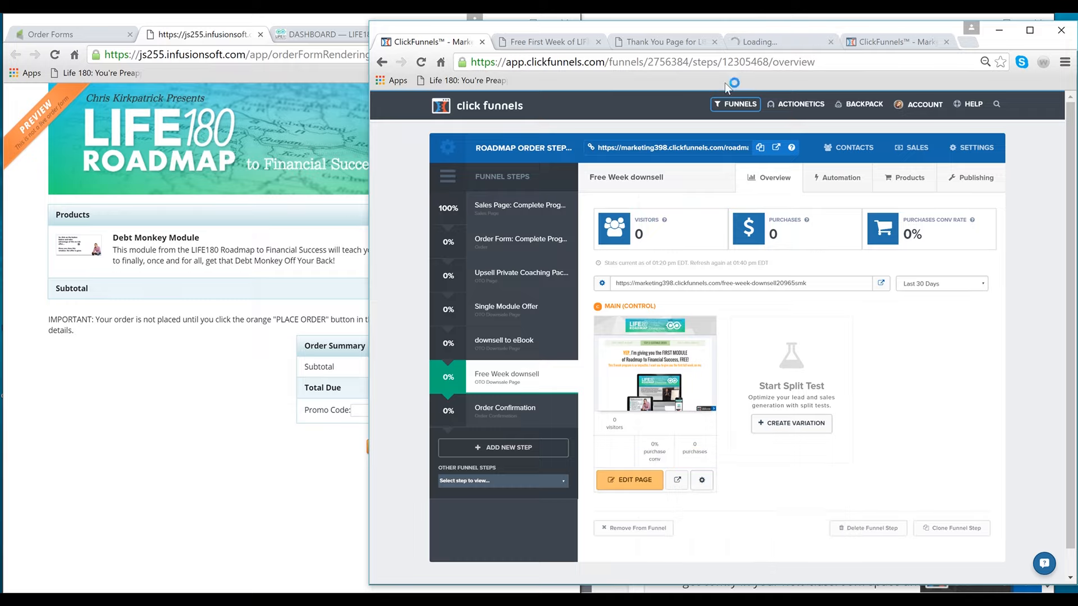
click(714, 43)
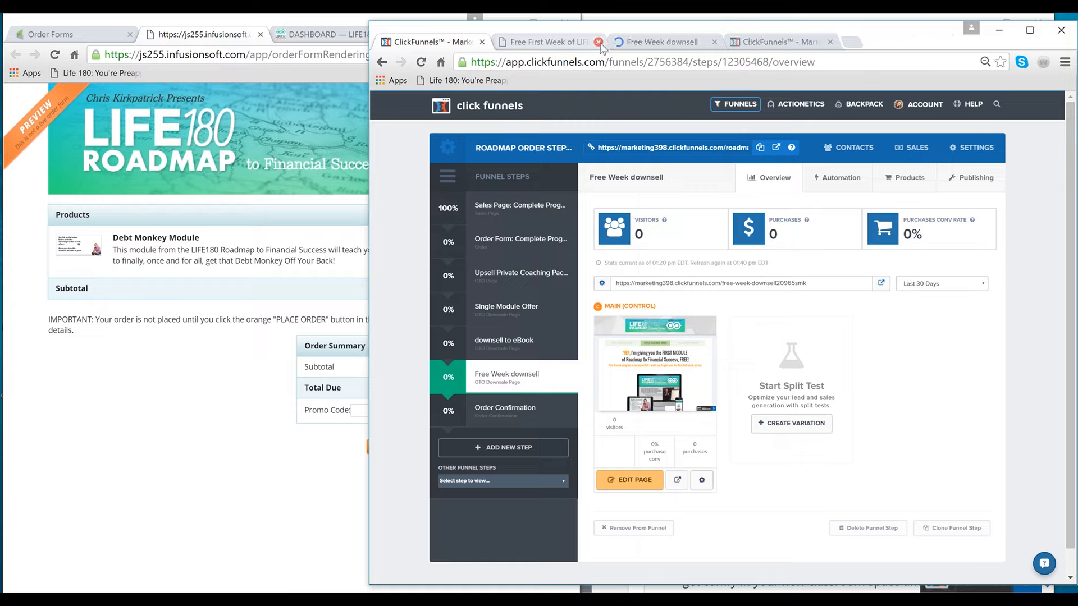
click(598, 42)
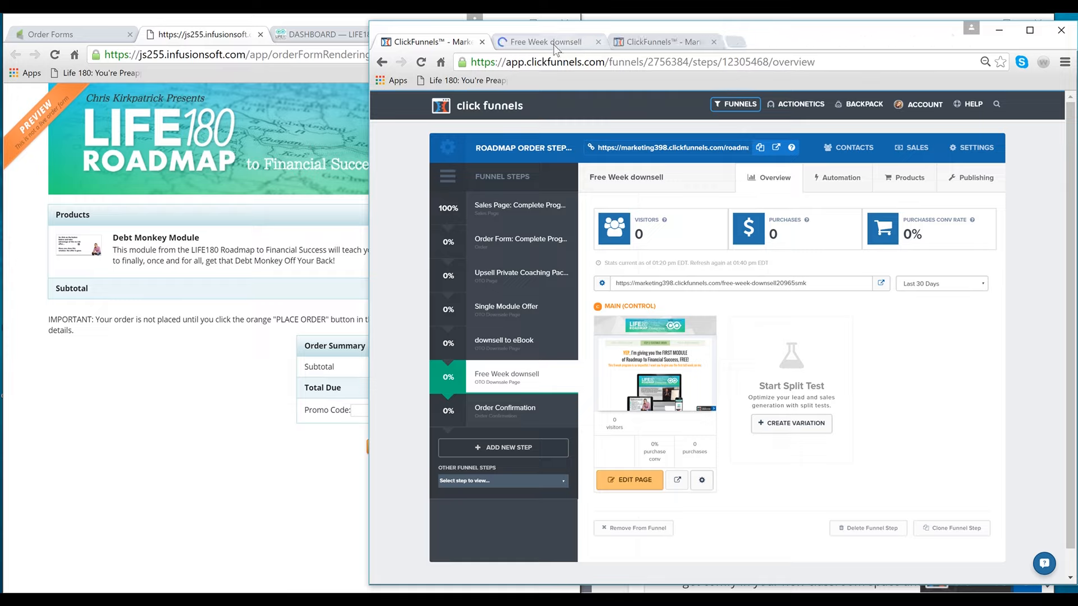
click(554, 44)
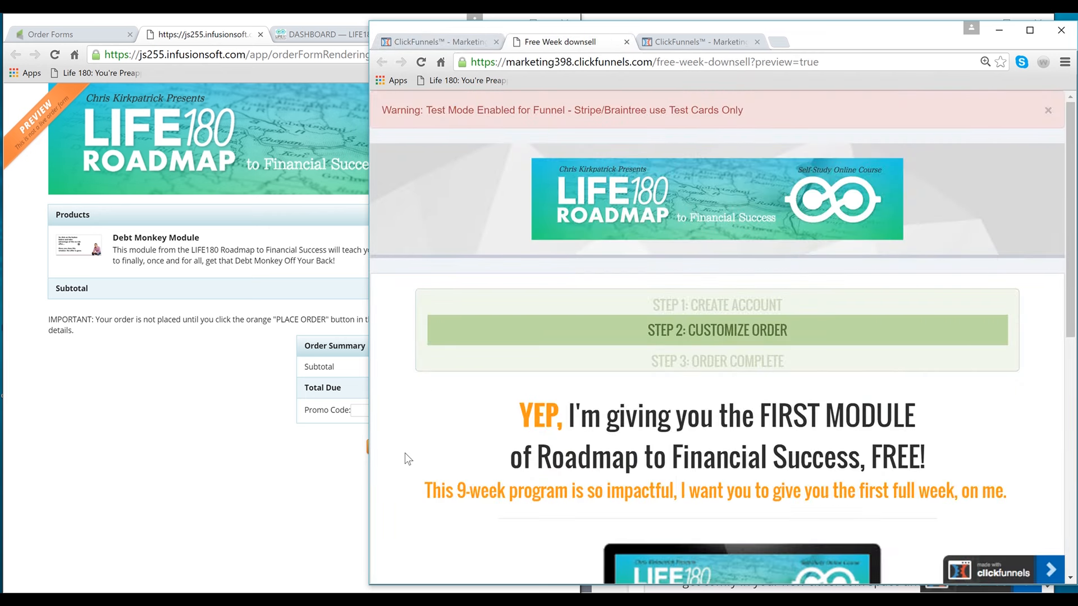
- Examine the Free Week downsell page, reducing its page zoom so the free-module offer fits from headline to acceptance and decline links
scroll(408, 459, down, 1)
scroll(408, 459, down, 3)
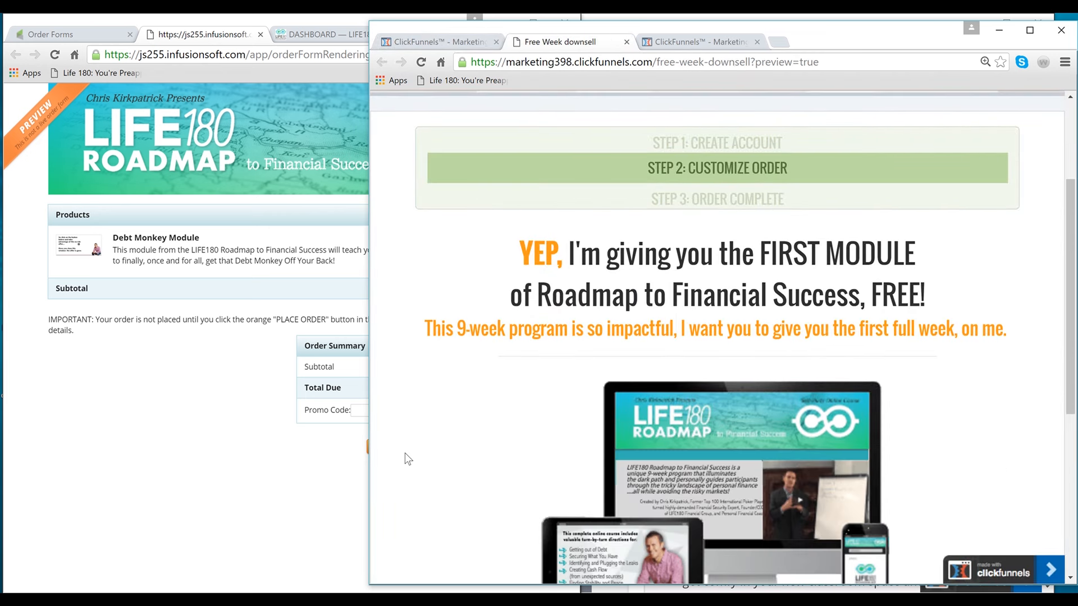
click(1064, 64)
click(977, 218)
click(975, 218)
click(975, 218)
click(974, 219)
click(412, 258)
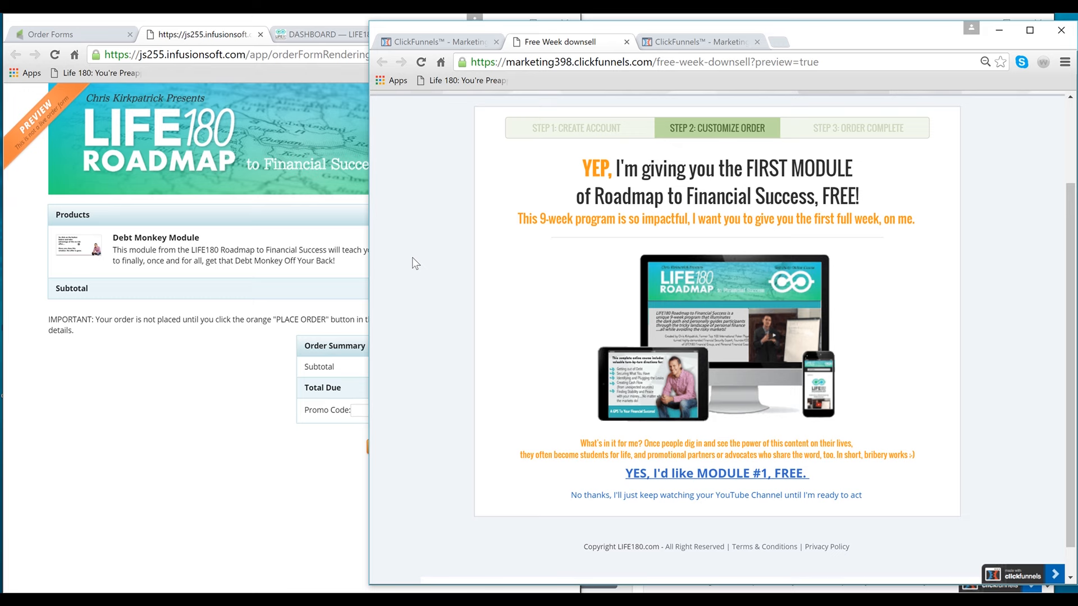
- Check the Roadmap Online Course membership area with its Free Trial lessons, and return to the Free Week downsell page
click(423, 41)
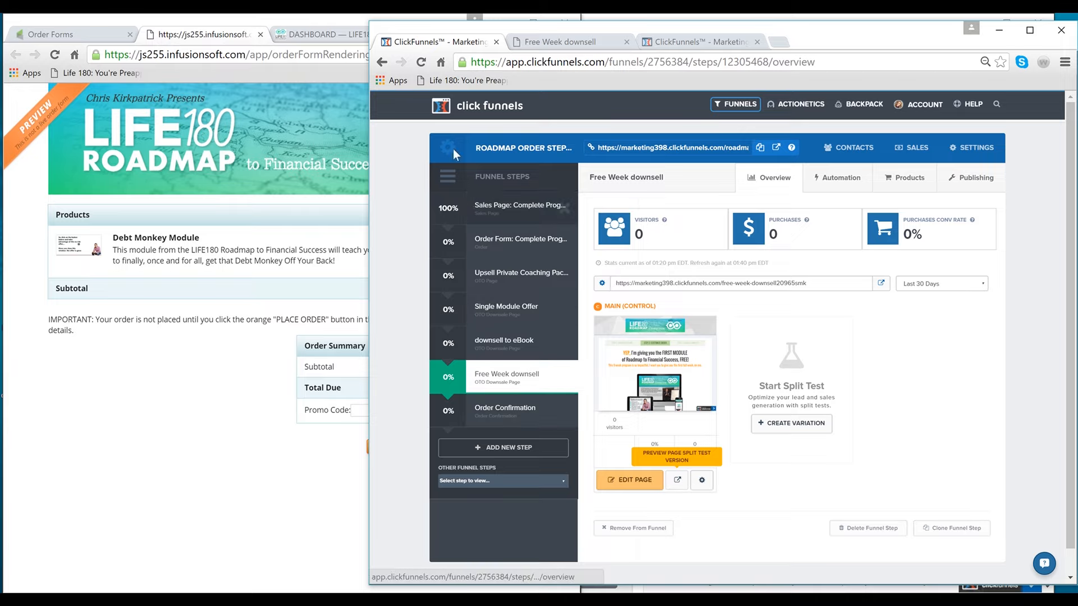
click(696, 42)
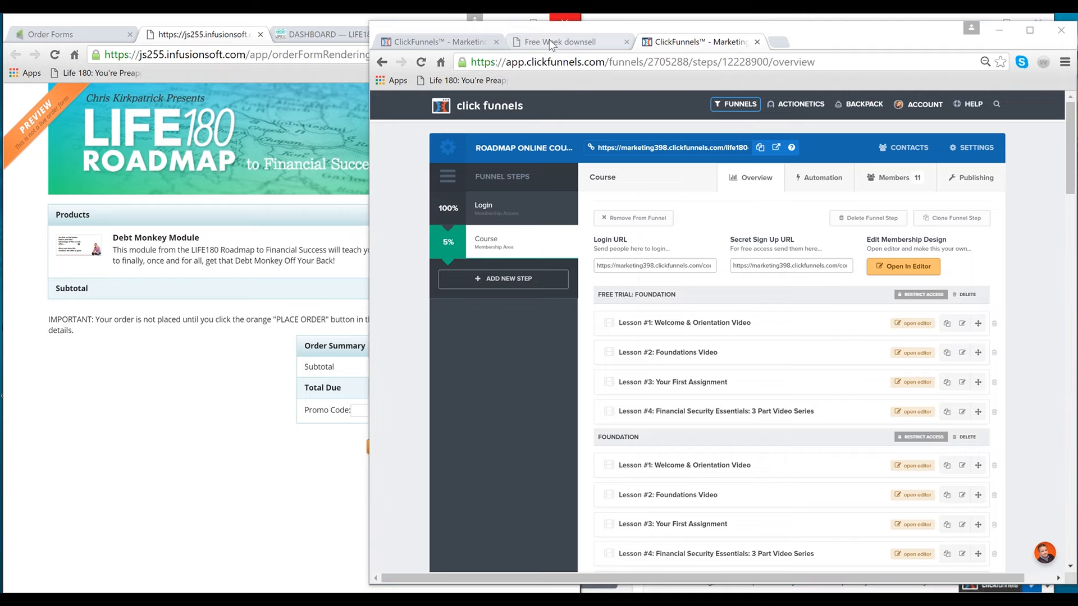
click(549, 40)
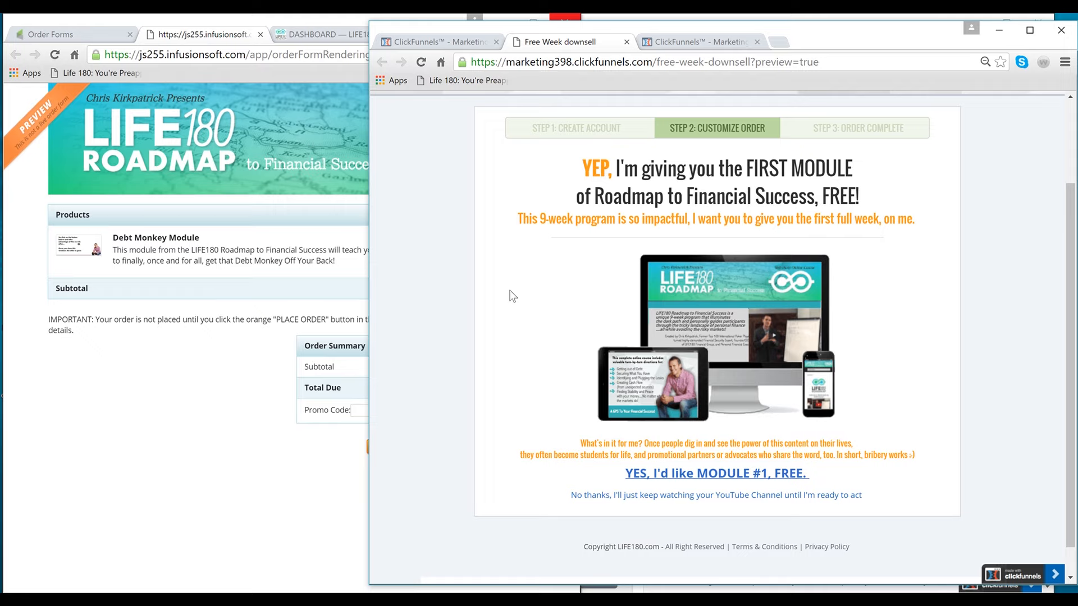
- Follow the decline link to the LIFE180 YouTube channel, dismiss the subscription dialog, and return to the order funnel
click(676, 497)
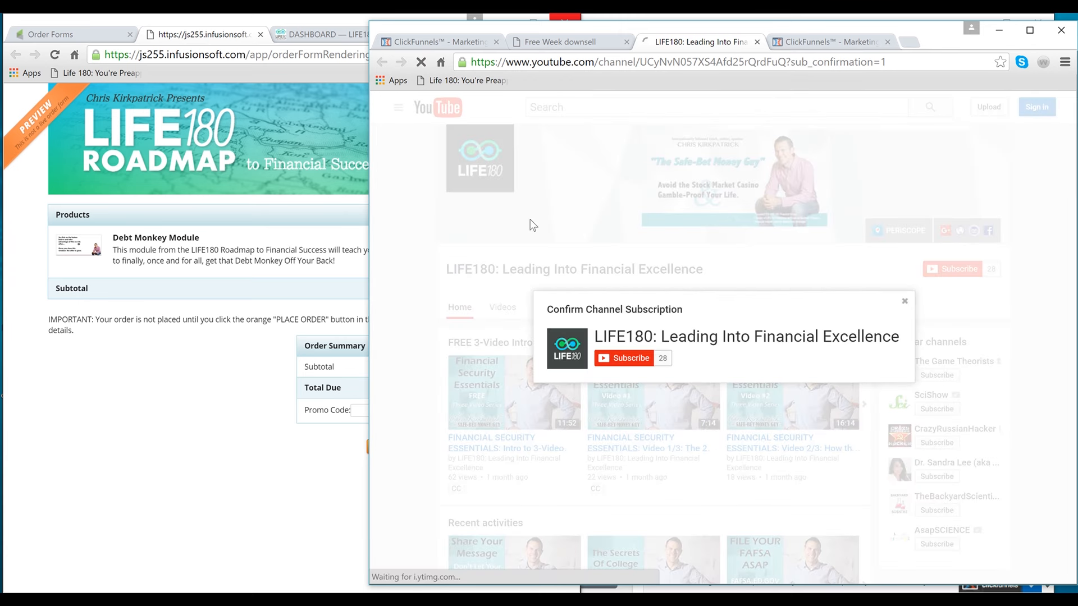
click(903, 303)
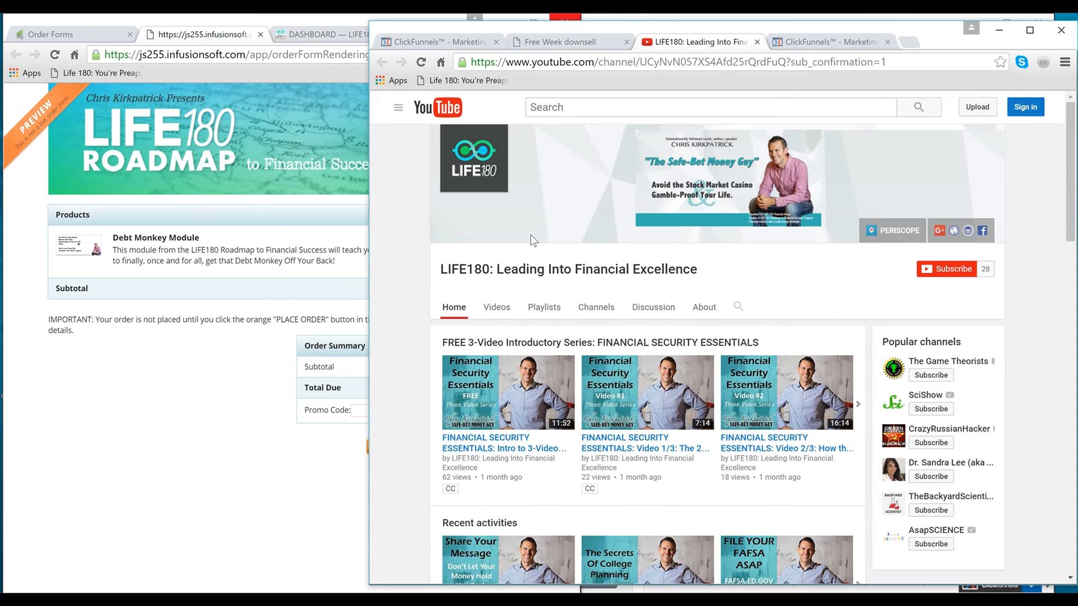
click(418, 42)
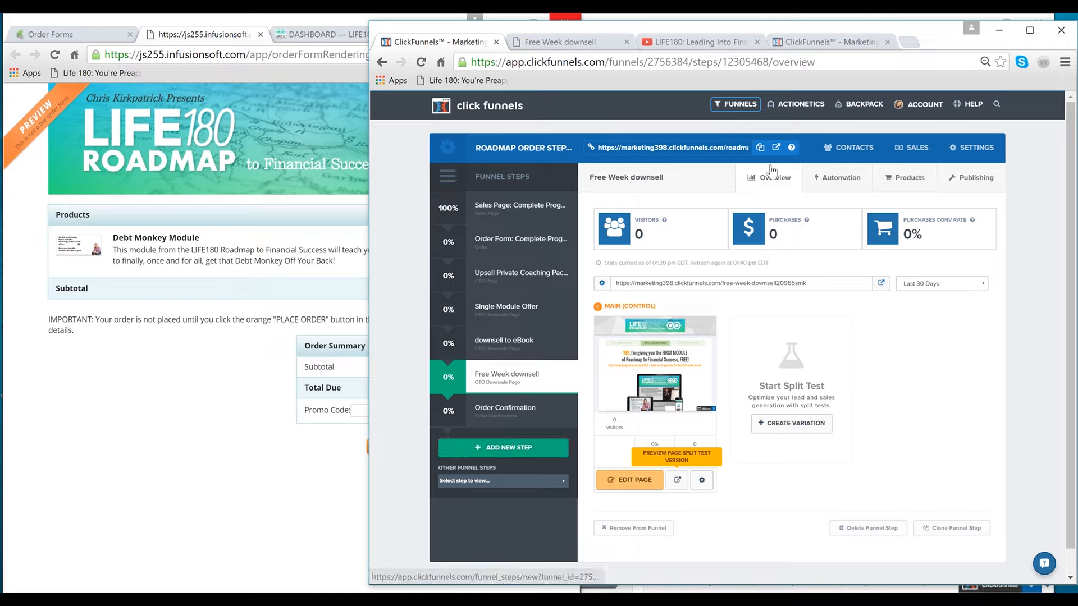
- Browse all funnels, expand the Insurance group and open the Abundance Banking Evergreen Webinar Funnel
click(725, 123)
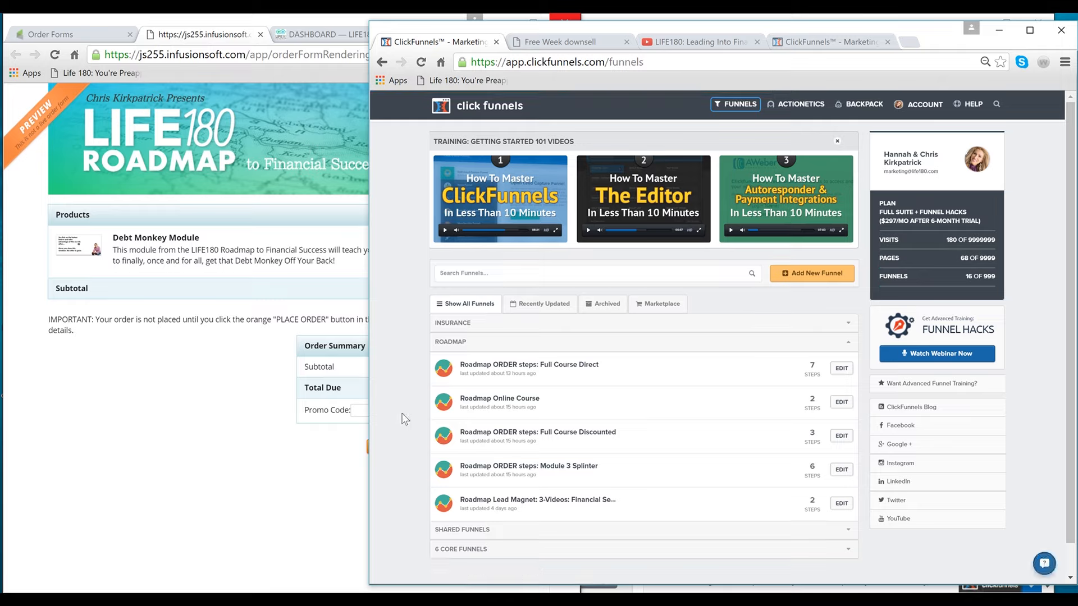
click(790, 330)
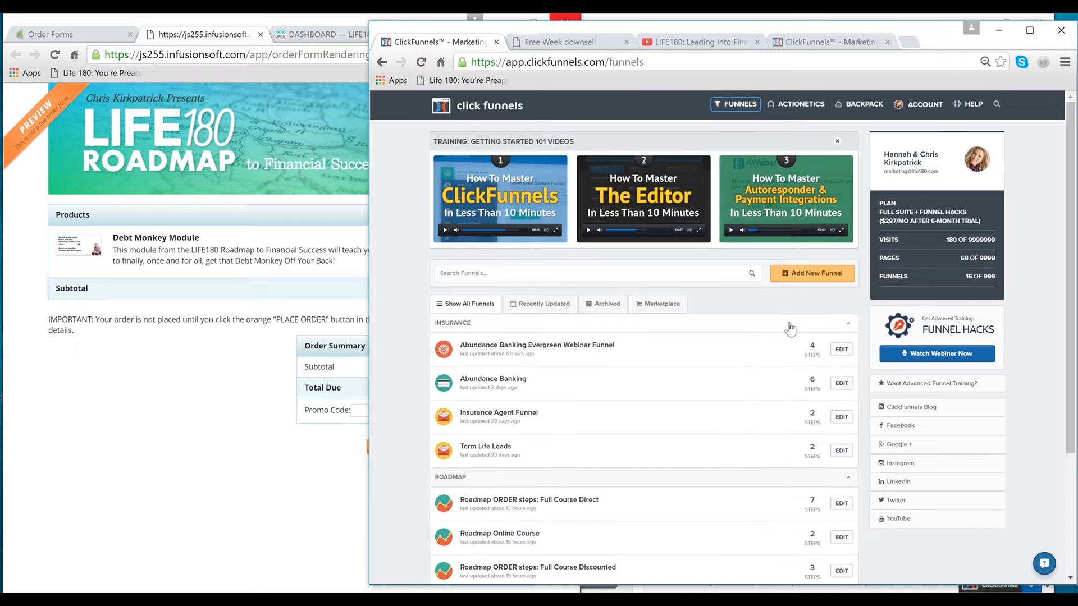
click(550, 345)
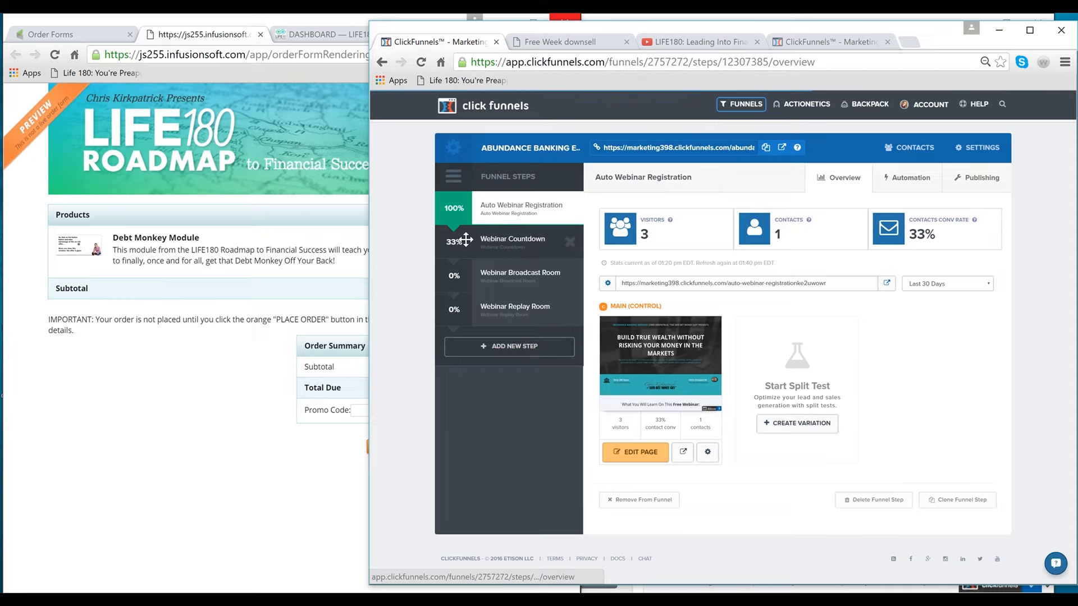
- View the overviews of the Webinar Countdown, Webinar Broadcast Room and Webinar Replay Room steps
click(465, 241)
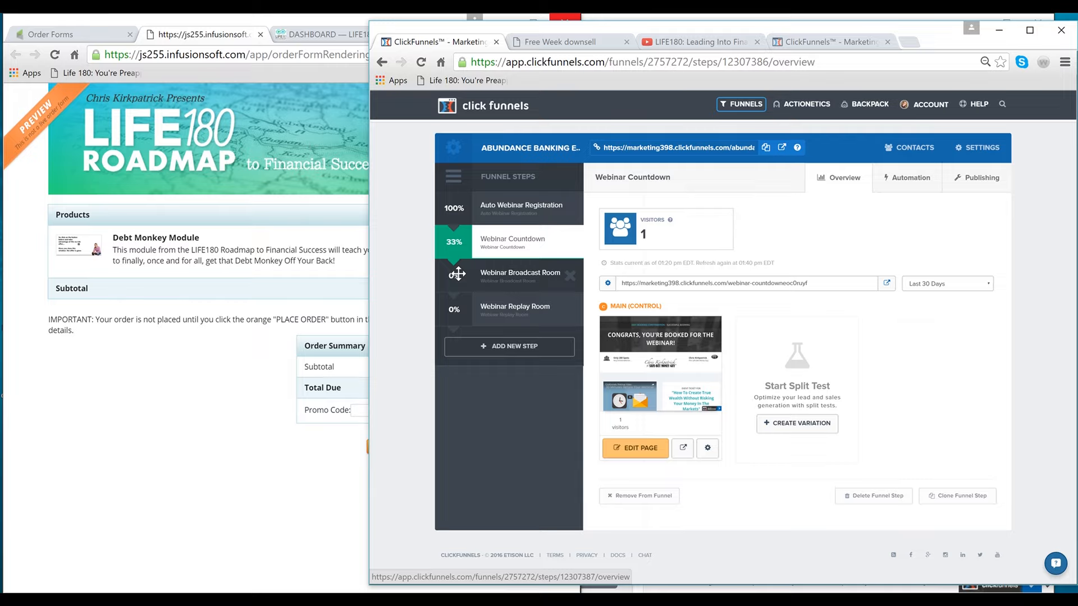
click(458, 273)
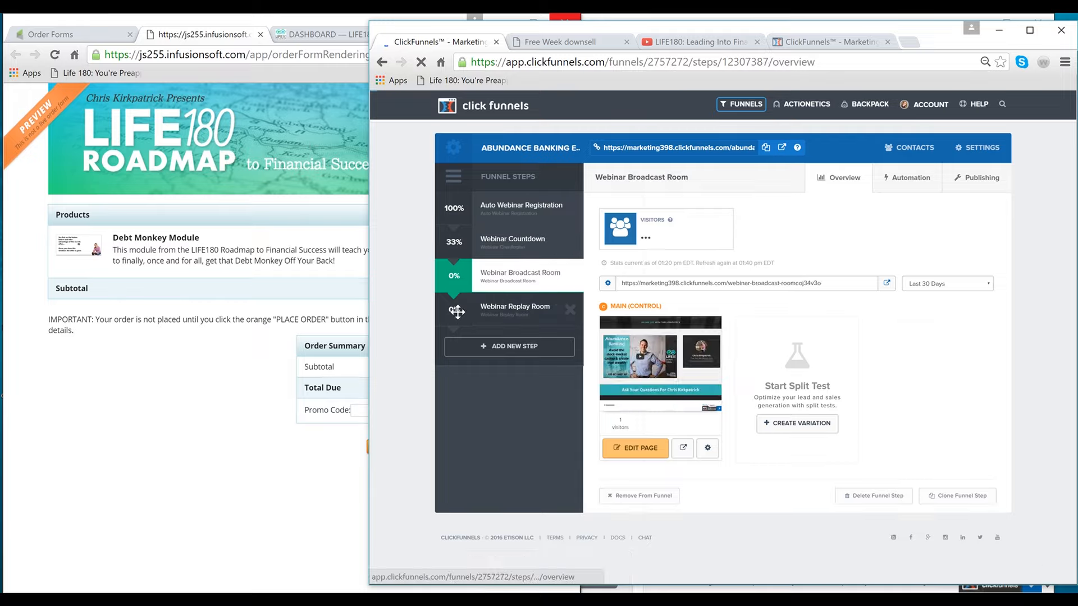
click(457, 312)
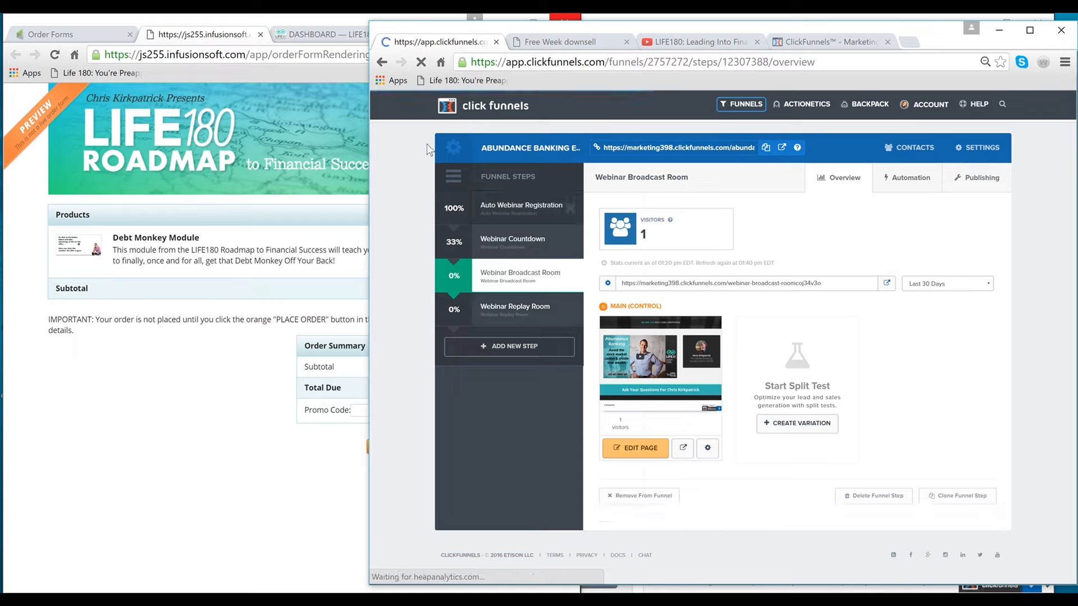
- Return to the funnel list, look over the Insurance and Roadmap groups, and collapse the Insurance group
mouse_move(737, 108)
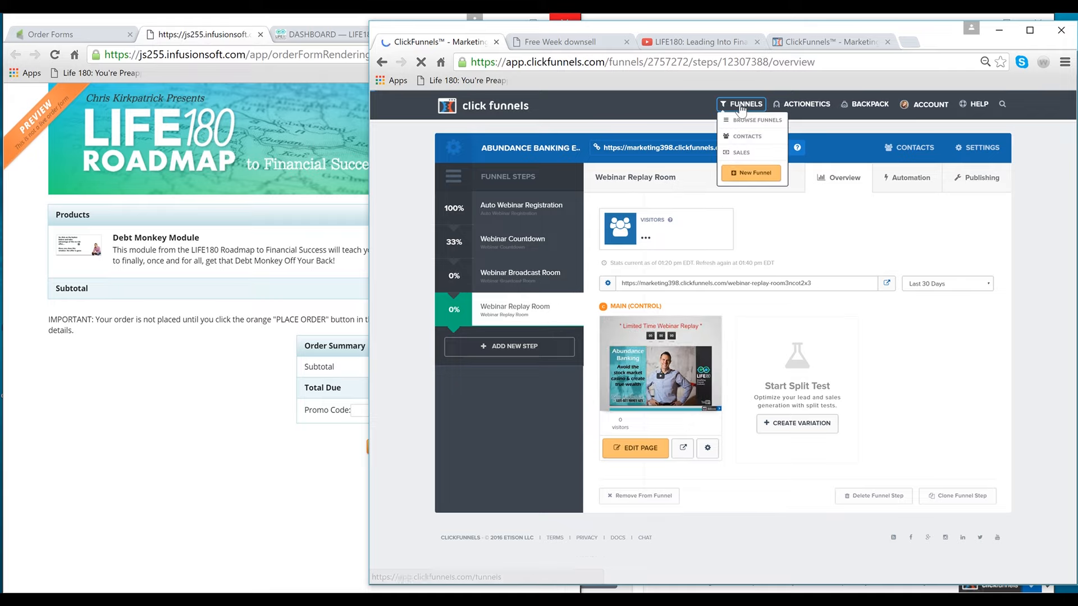
click(728, 124)
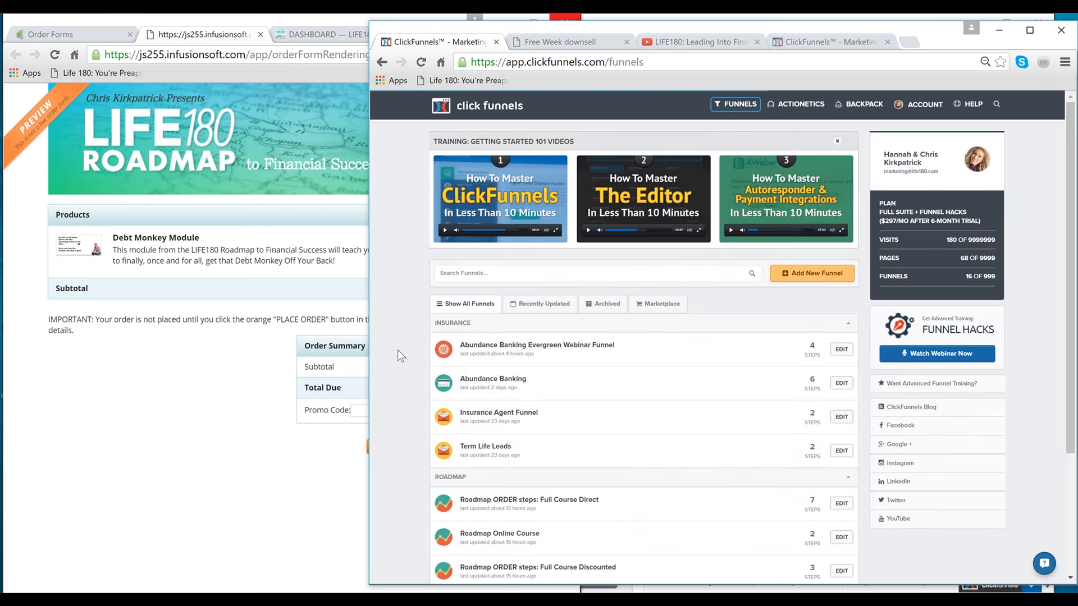
scroll(397, 349, down, 1)
scroll(397, 349, down, 2)
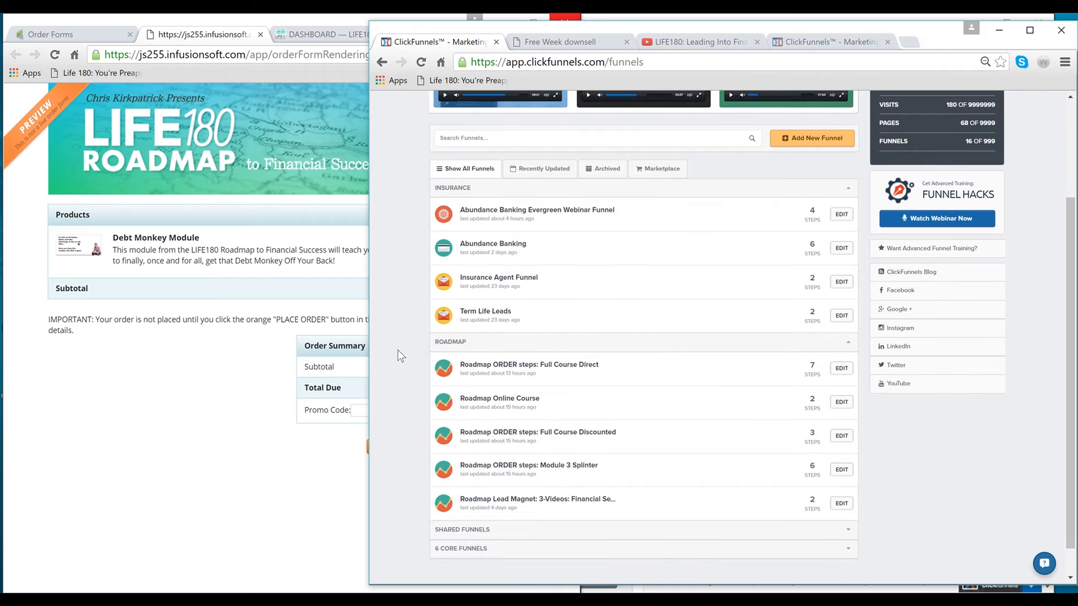
scroll(397, 349, up, 1)
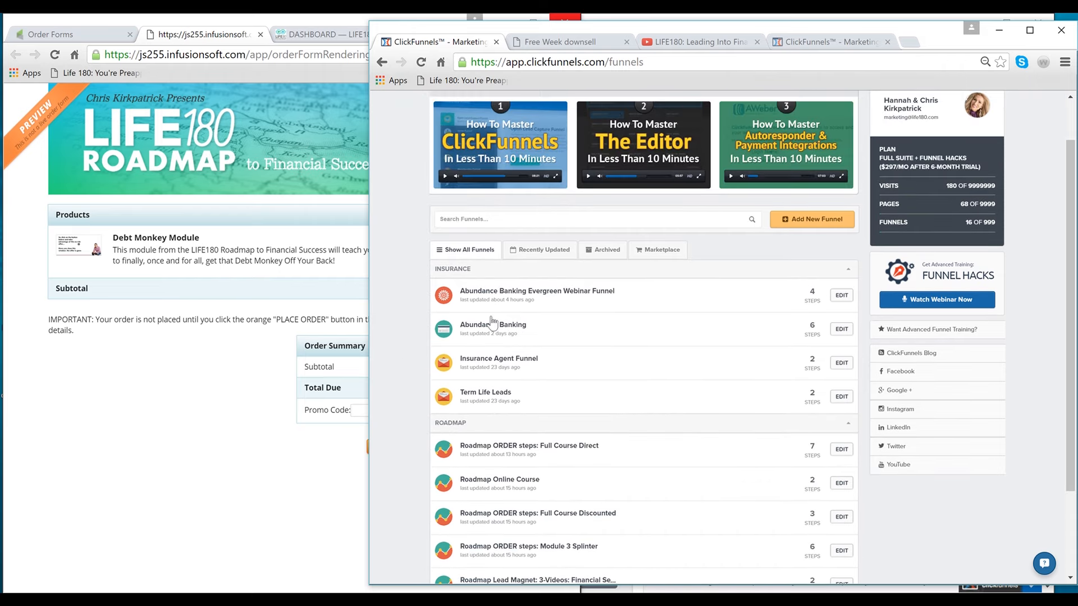
click(845, 274)
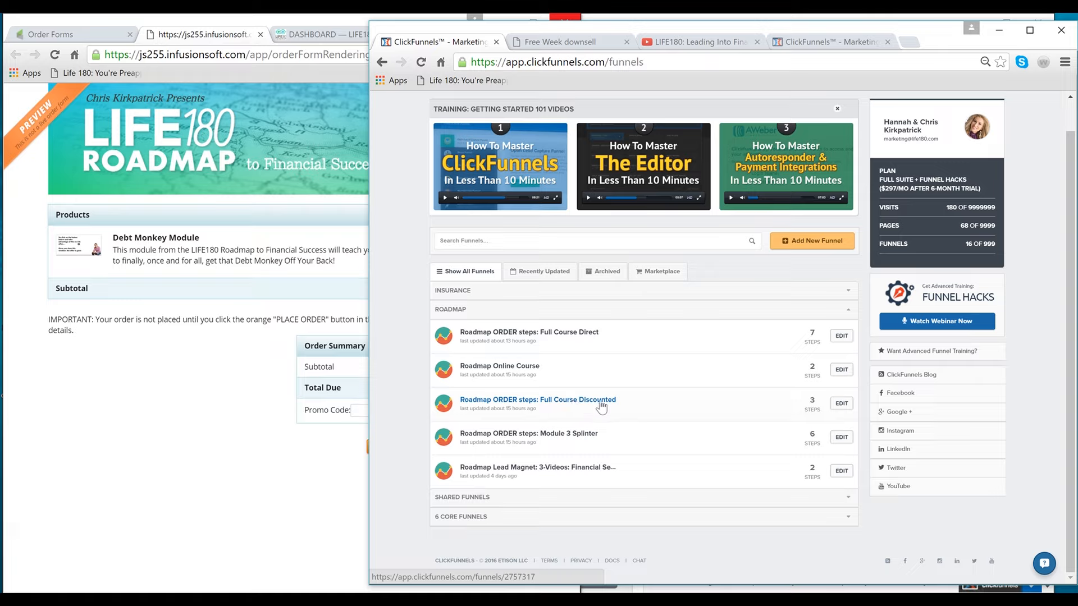
- Open the Roadmap ORDER steps: Full Course Discounted funnel, view its order form overview, and go back to its Complete Program step
click(599, 402)
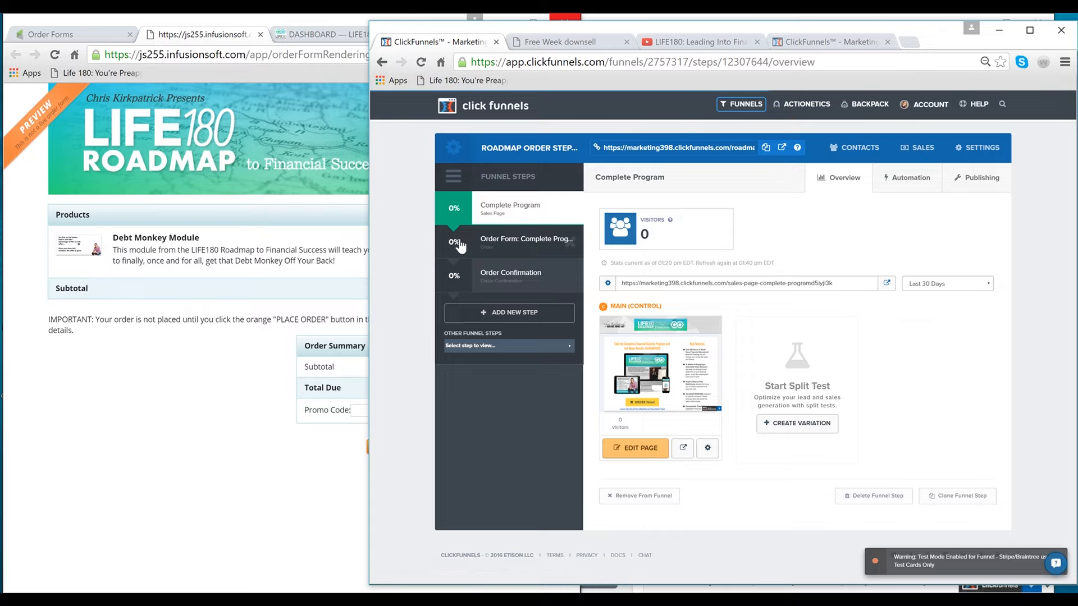
click(456, 278)
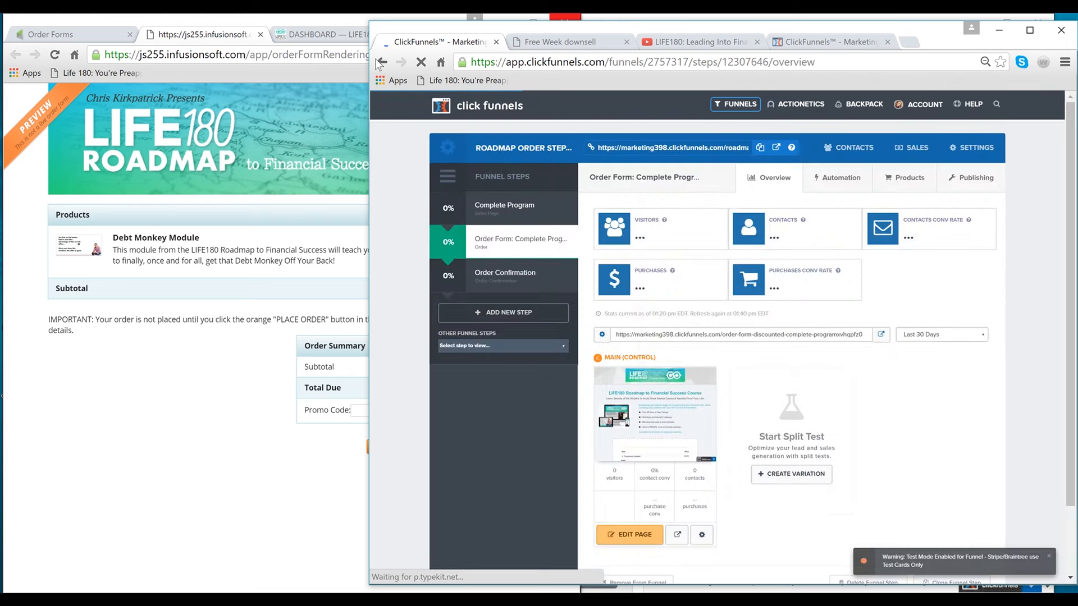
click(381, 62)
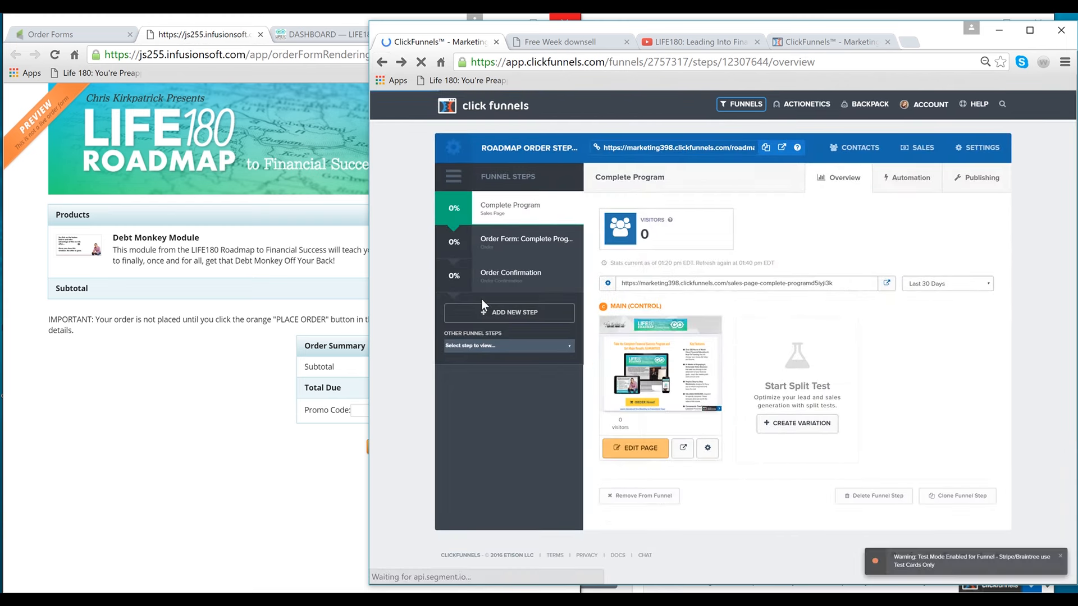
- Go back to the funnel list and open the Roadmap Online Course funnel
click(382, 63)
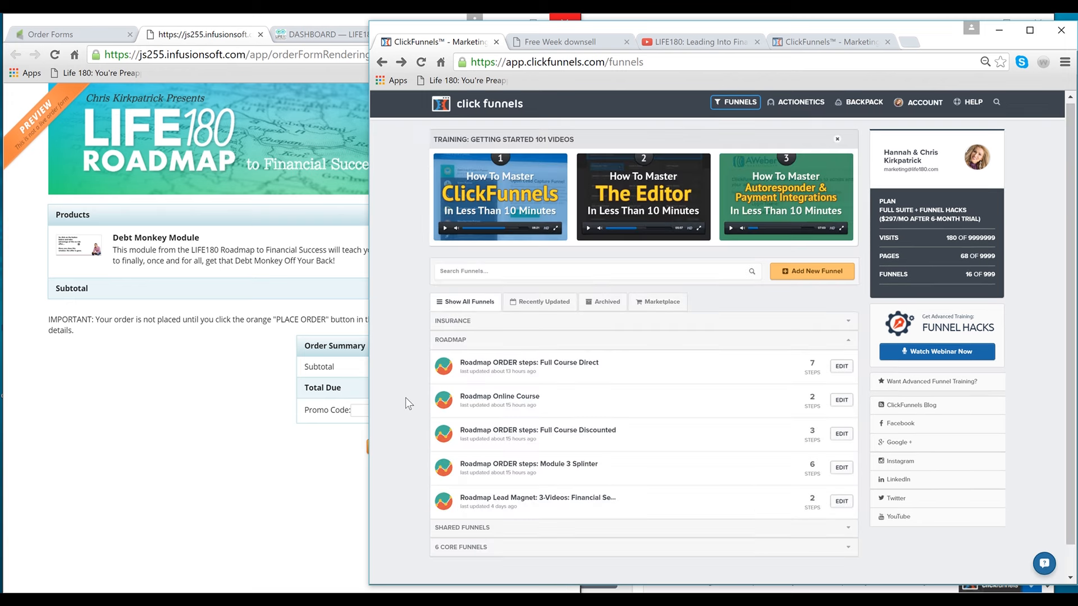
scroll(405, 397, down, 1)
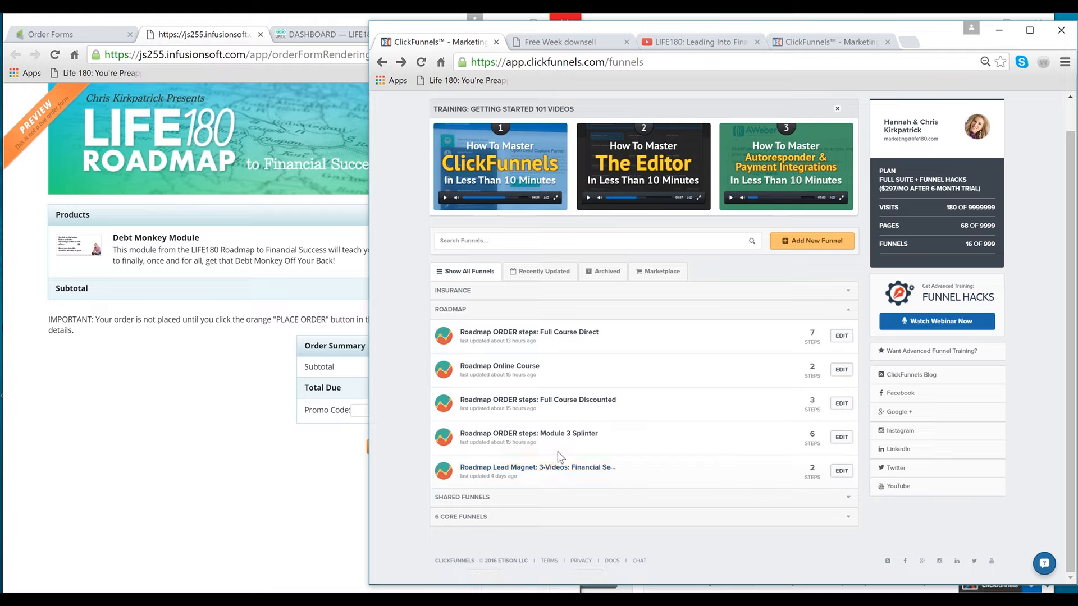
click(477, 368)
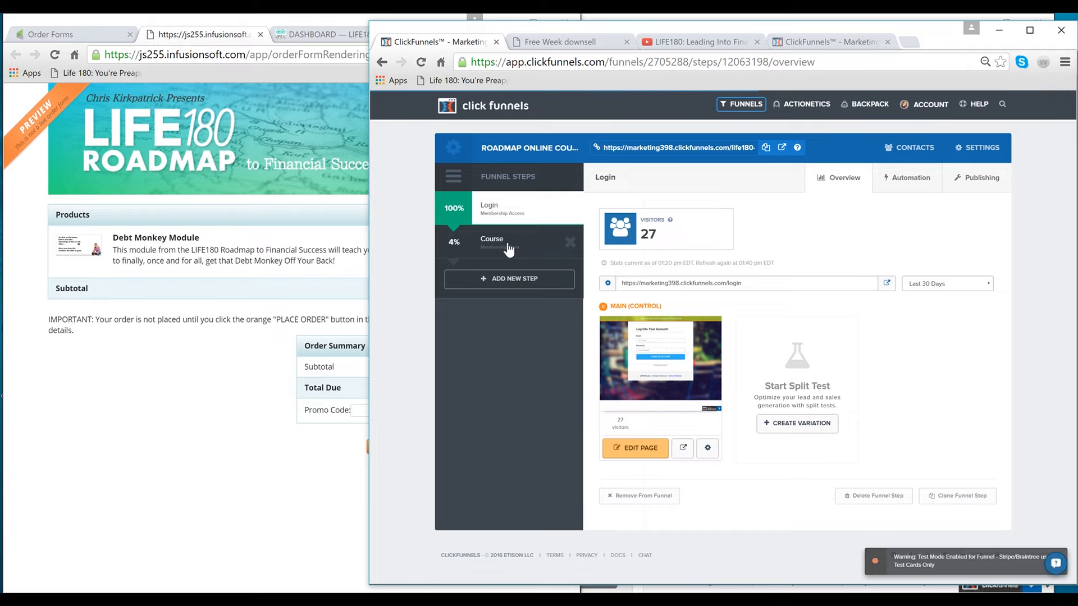
- Bring up the LIFE180 Roadmap dashboard in the other browser window, and widen and lengthen that window to show its full week navigation
click(291, 21)
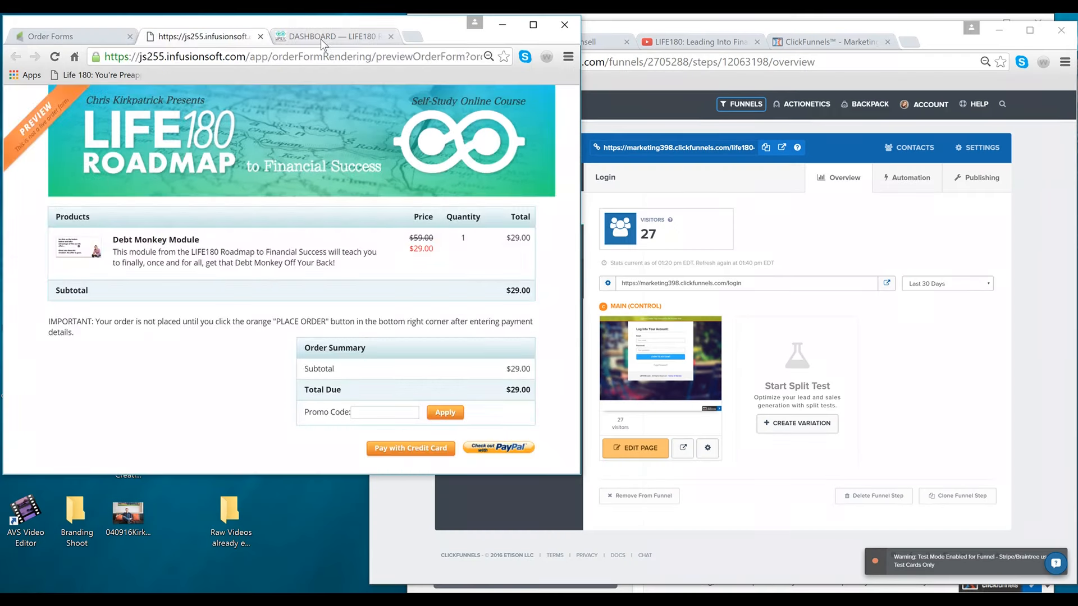
click(321, 37)
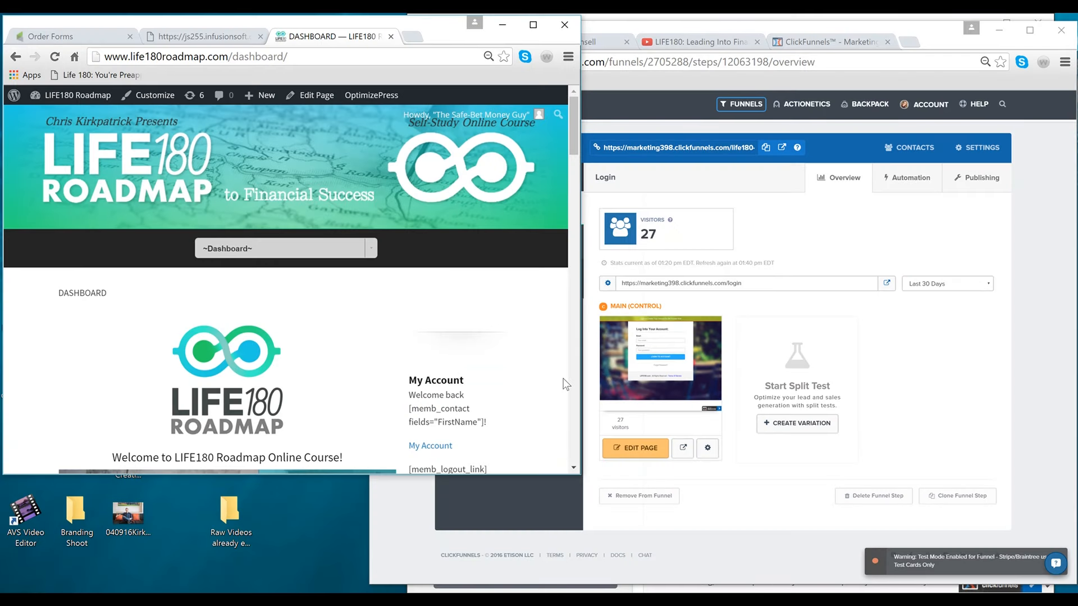
drag(579, 395, 611, 398)
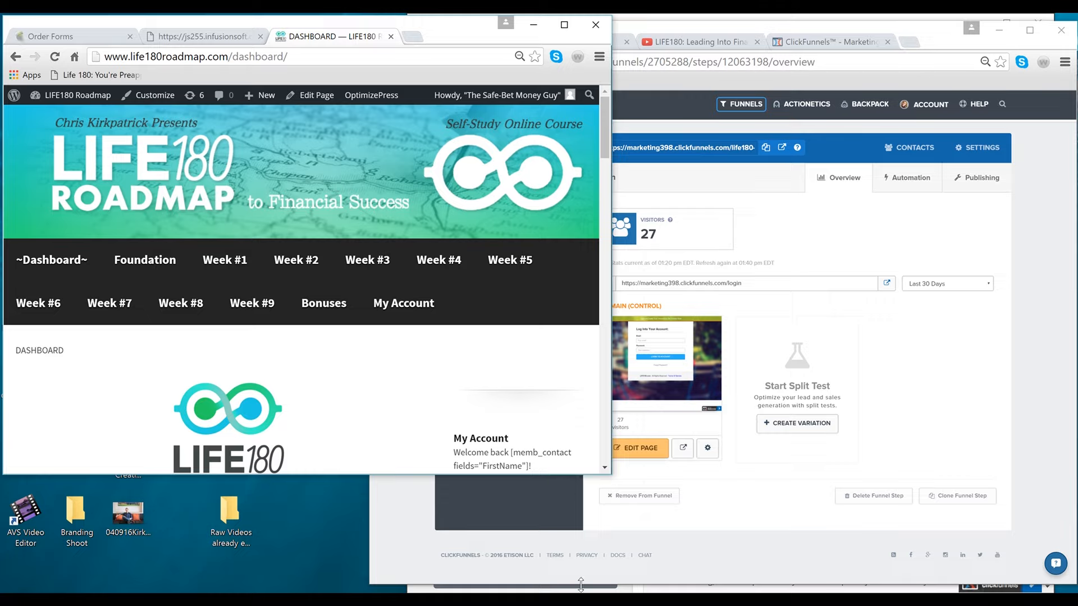
drag(580, 585, 576, 584)
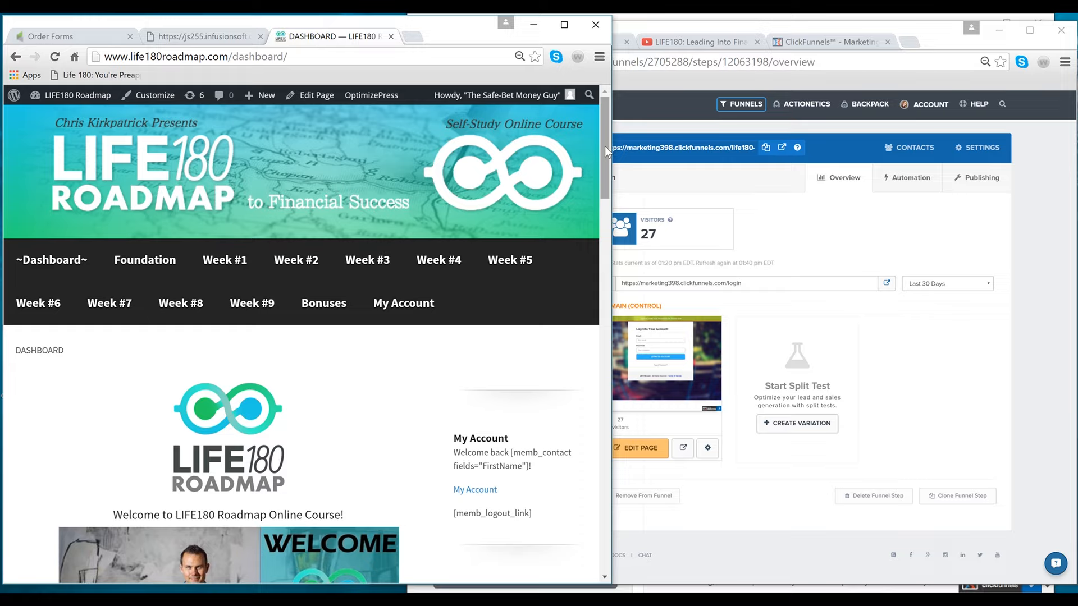
- Look over the membership dashboard down to its comments, and try to open the Foundation page
drag(604, 146, 585, 454)
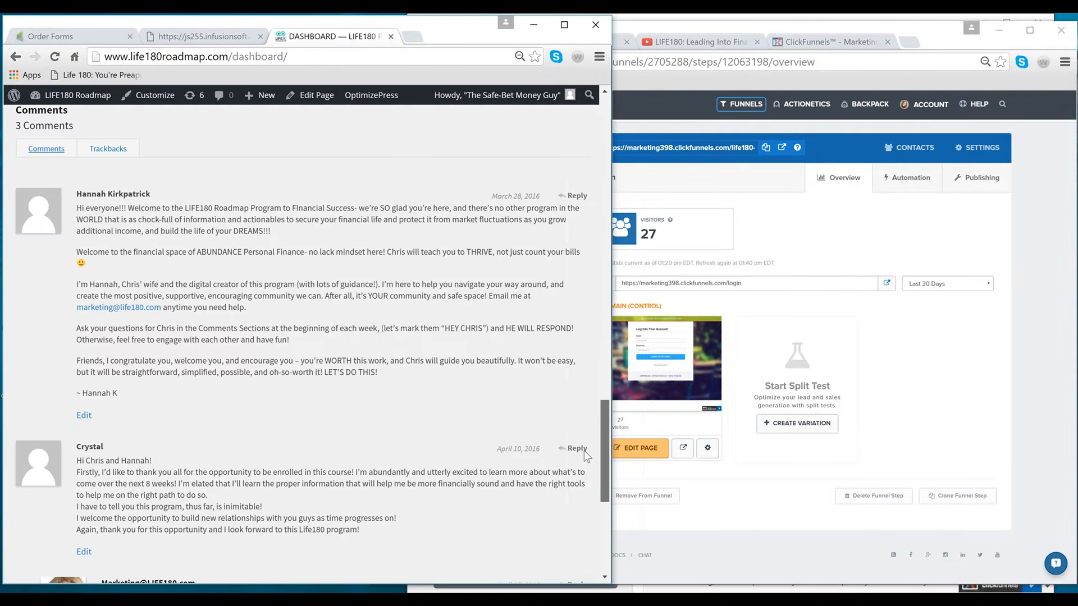
drag(591, 496, 598, 147)
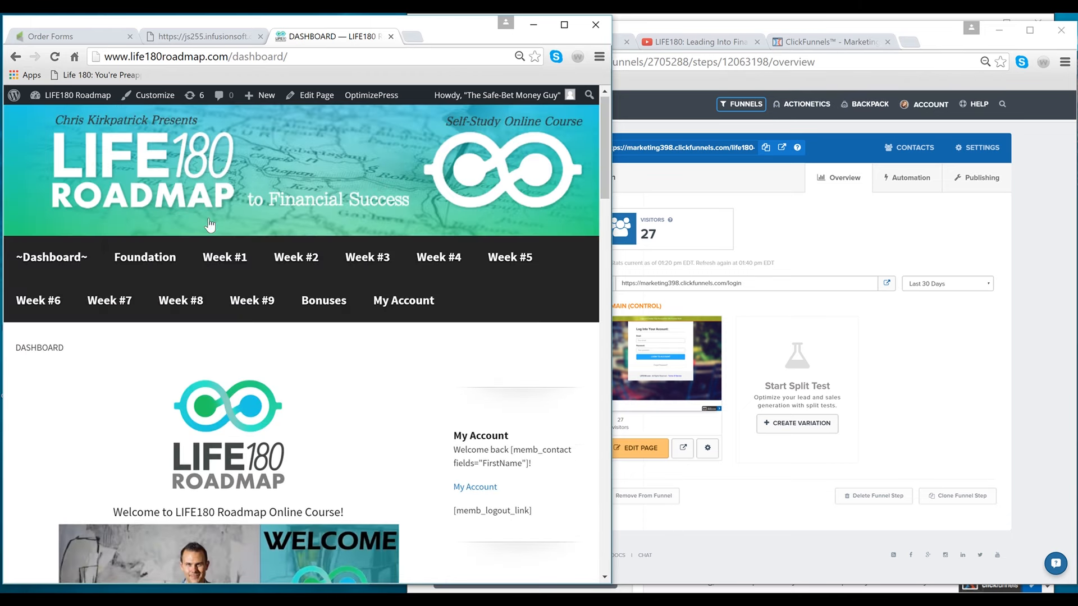
click(142, 259)
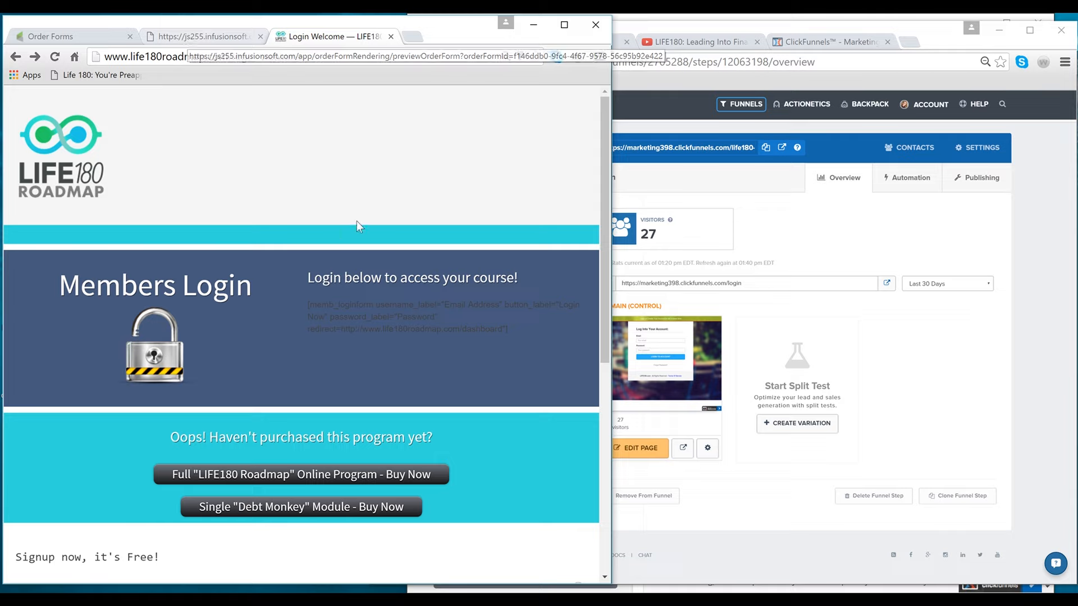
click(16, 64)
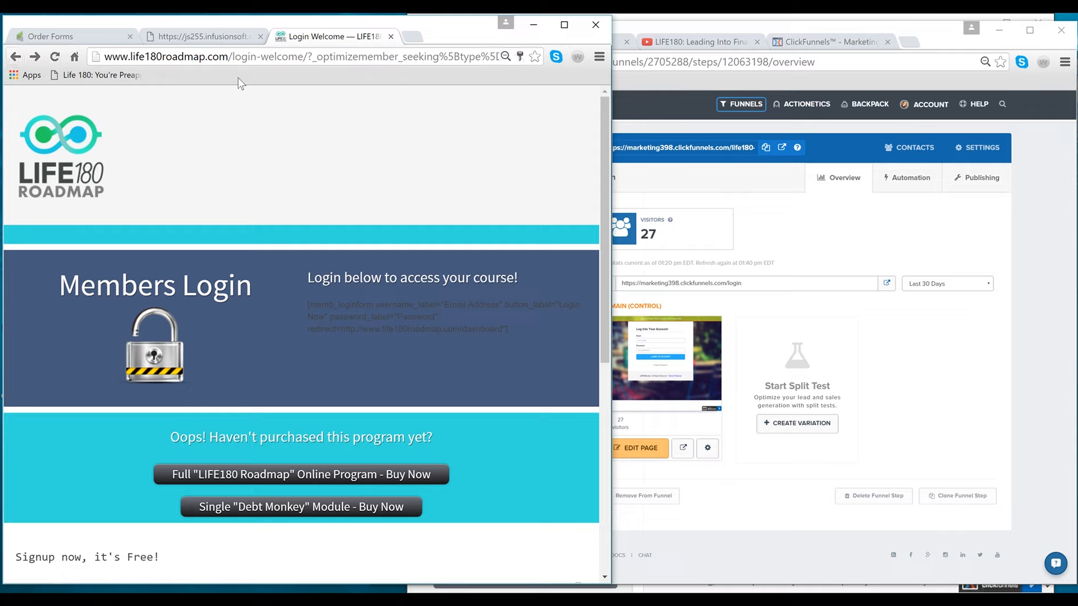
double_click(232, 54)
click(232, 53)
drag(232, 53, 496, 57)
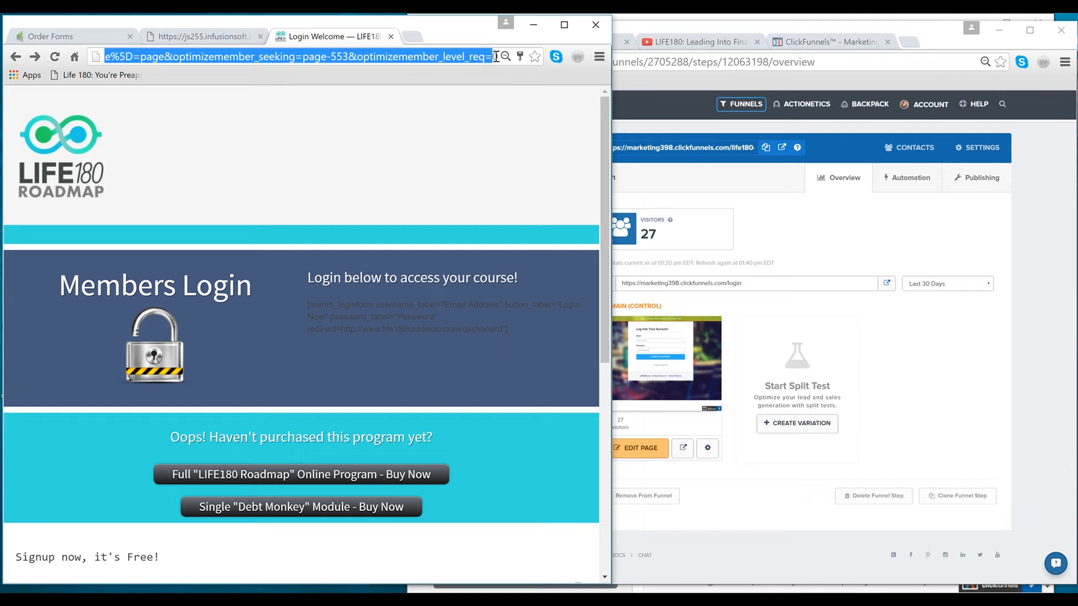
text(0)
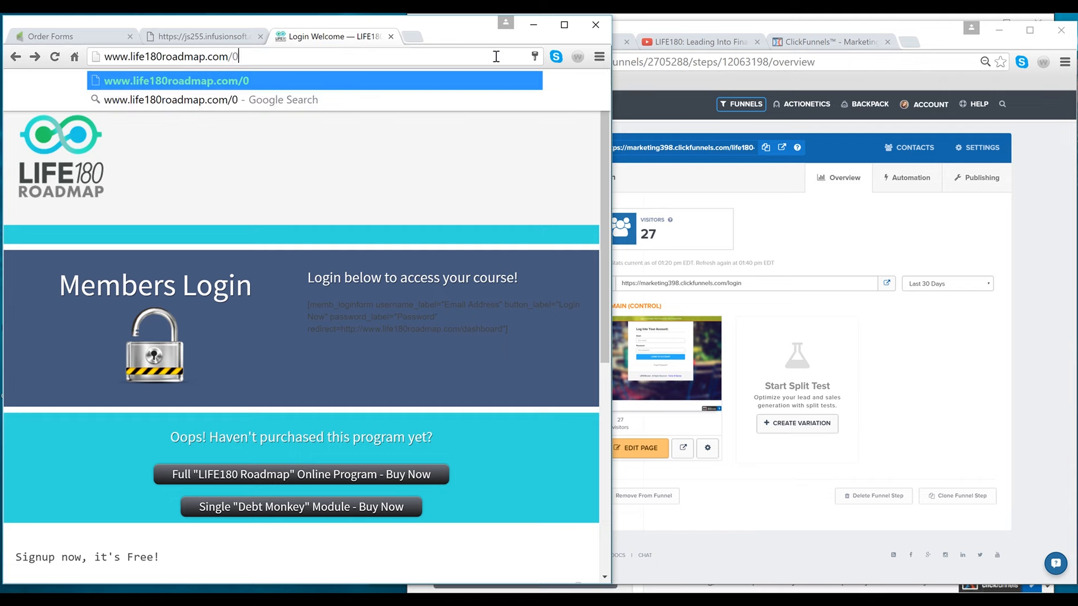
key(BackSpace)
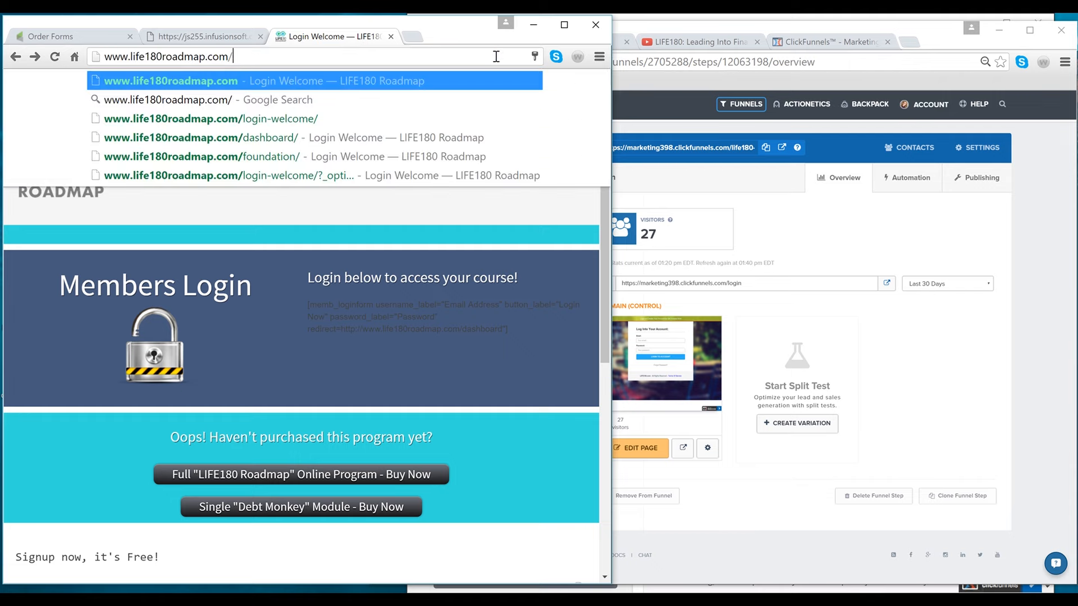
text(wp-)
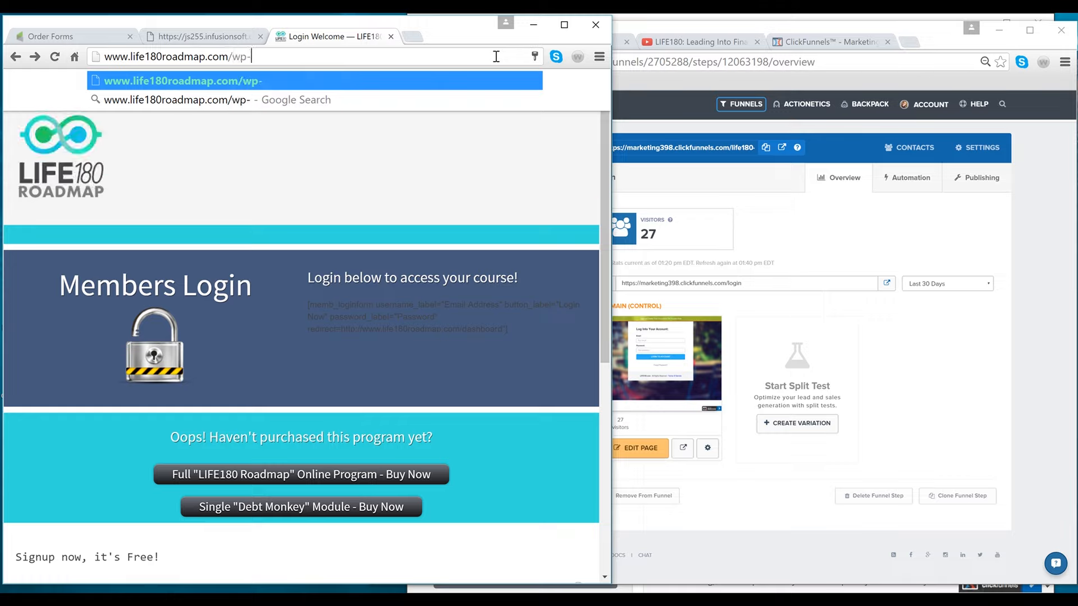
text(dmin)
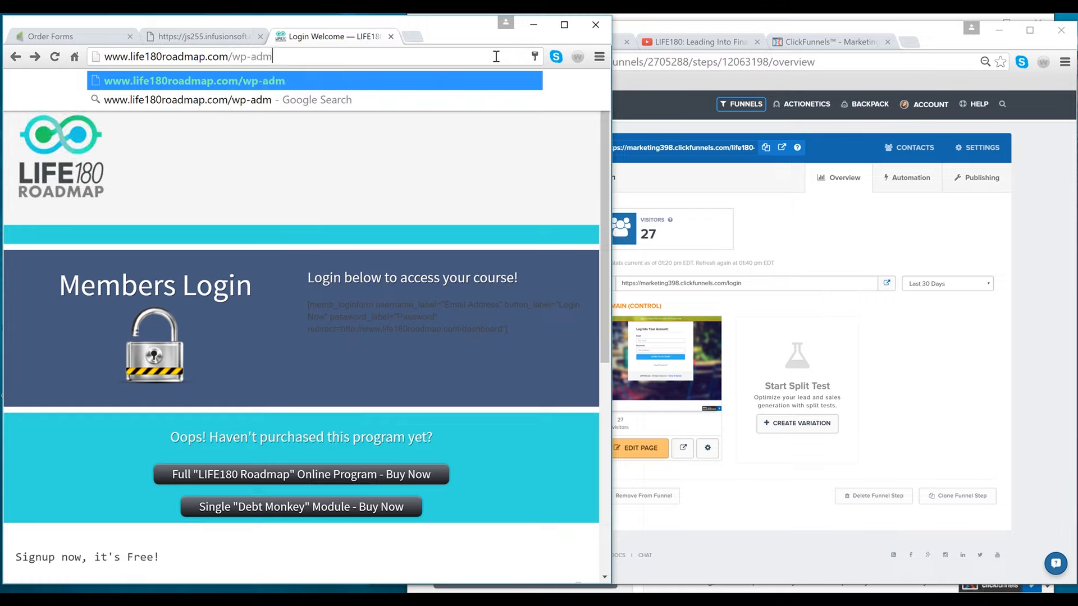
key(Return)
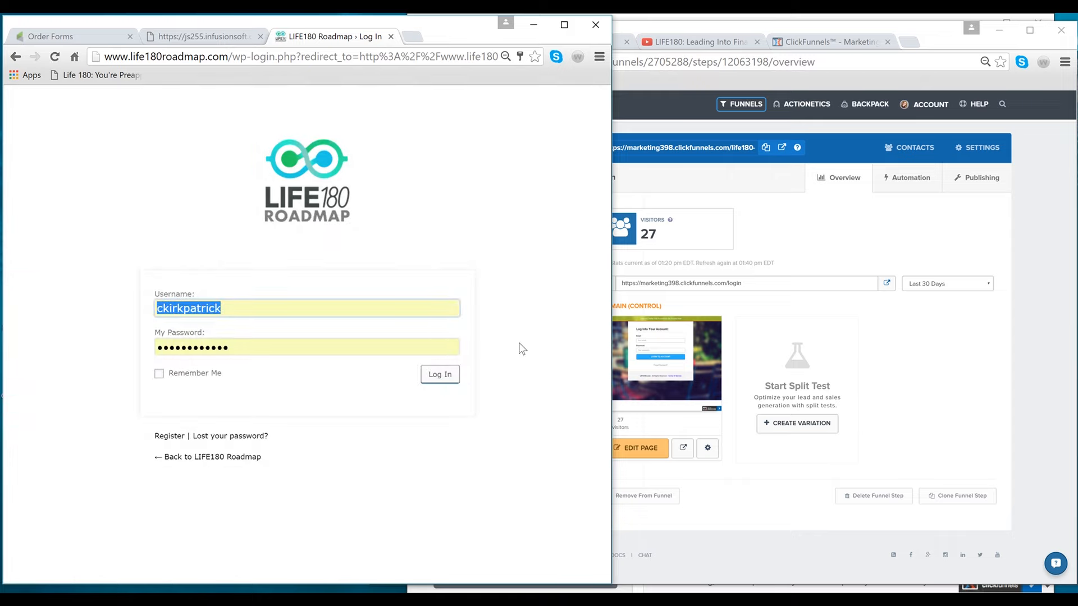
click(438, 377)
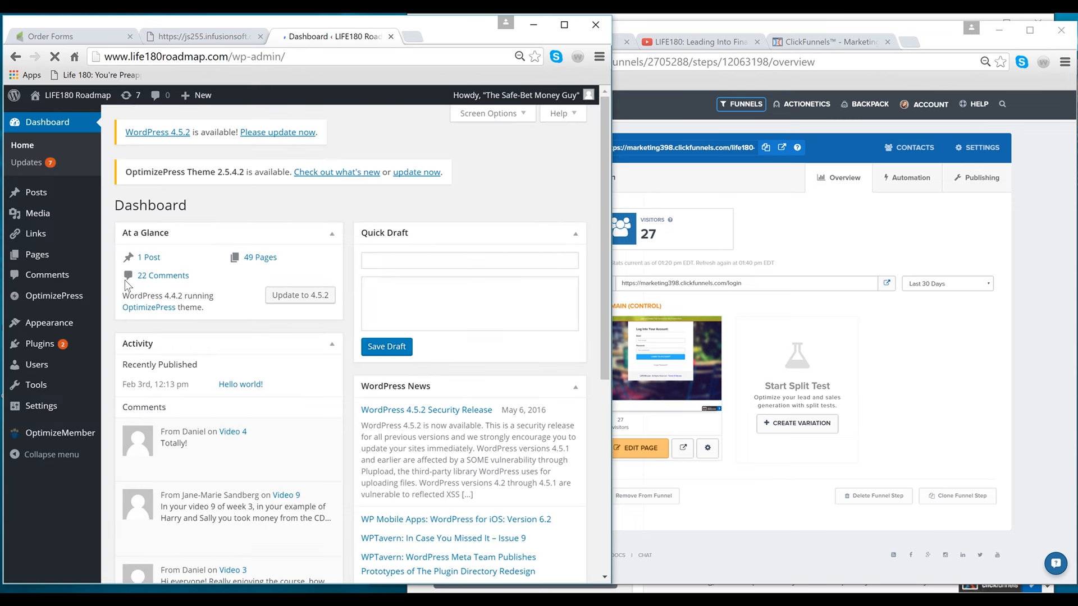
- Visit the LIFE180 Roadmap site from the WordPress admin, go to the member dashboard, and open the Week #2 page
mouse_move(27, 261)
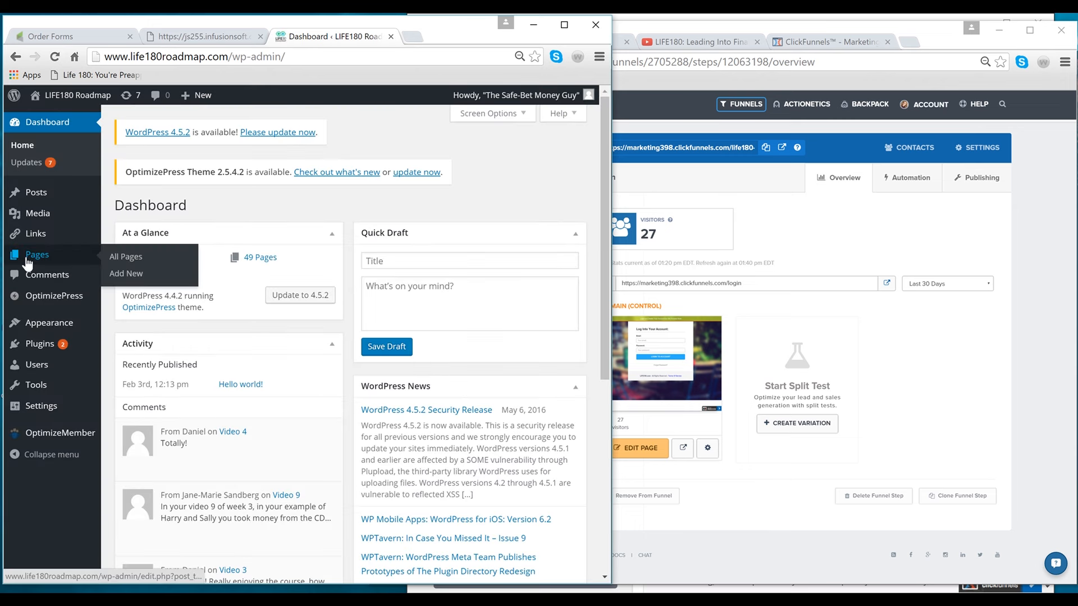
click(52, 116)
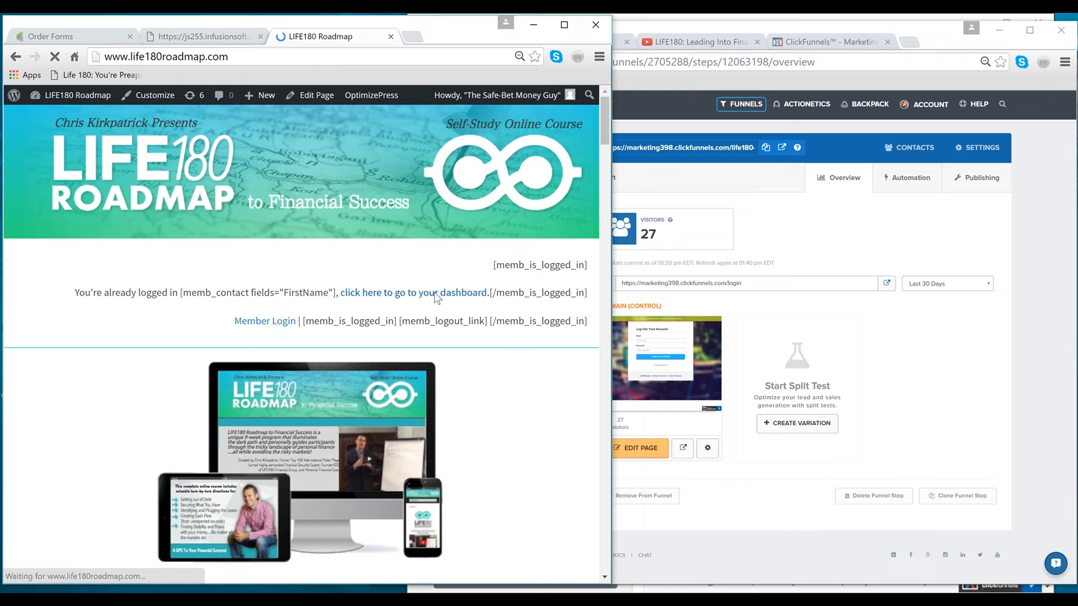
click(437, 296)
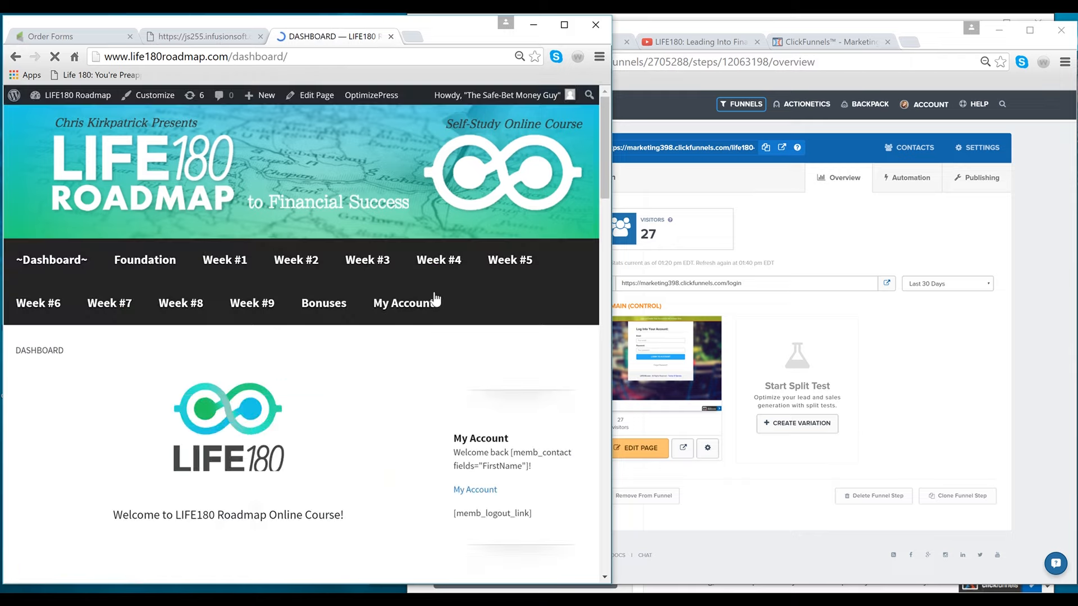
click(290, 265)
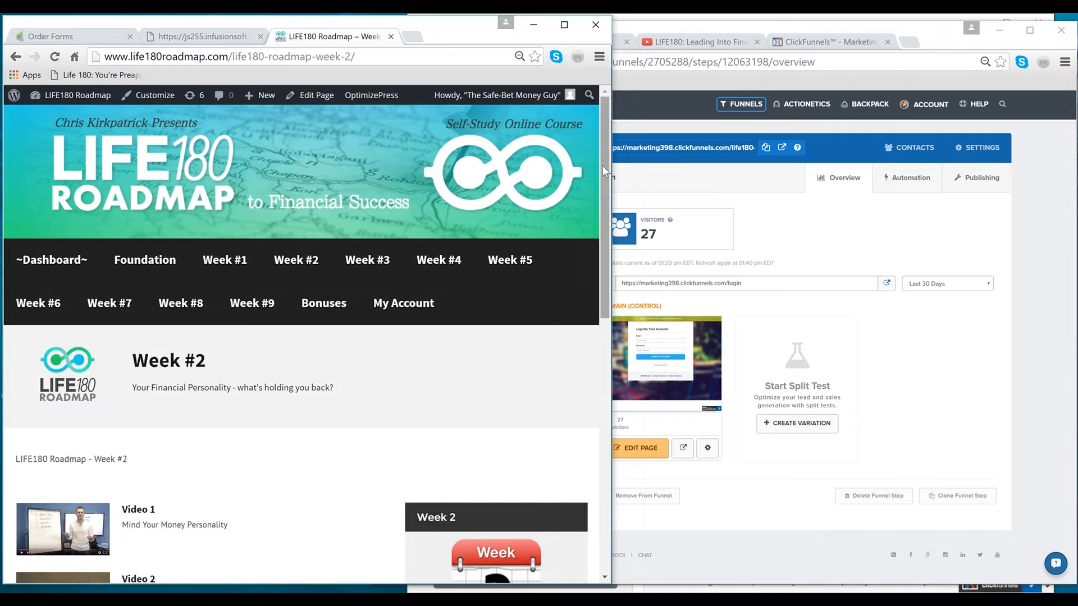
drag(601, 165, 600, 181)
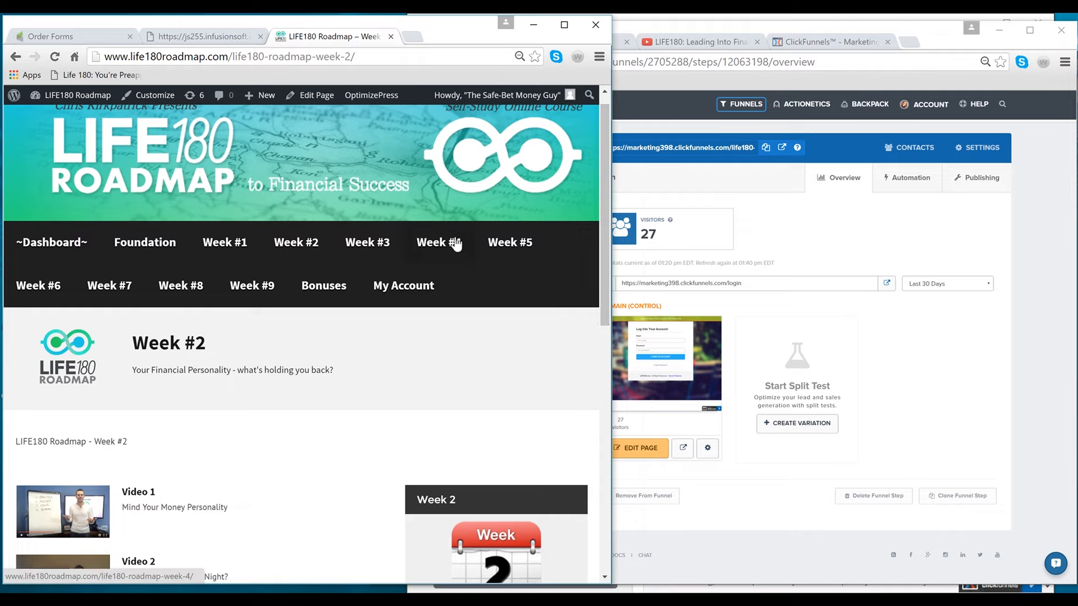
- Open the Week #3 page, view its Video 1 lesson page, and return to the Week #3 page
click(380, 243)
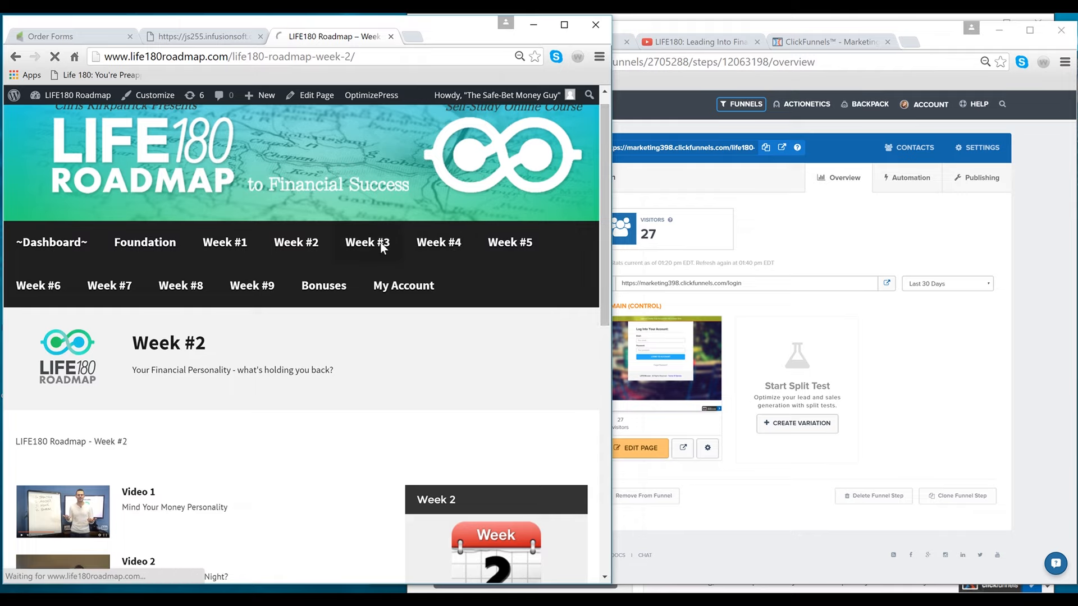
drag(605, 129, 605, 160)
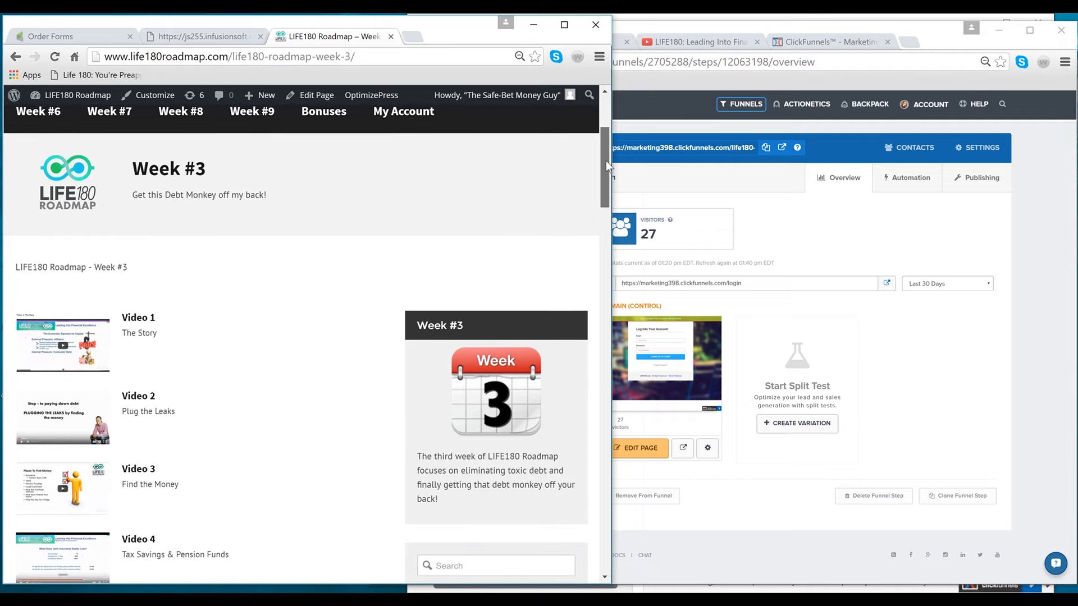
scroll(605, 160, down, 2)
scroll(590, 188, down, 1)
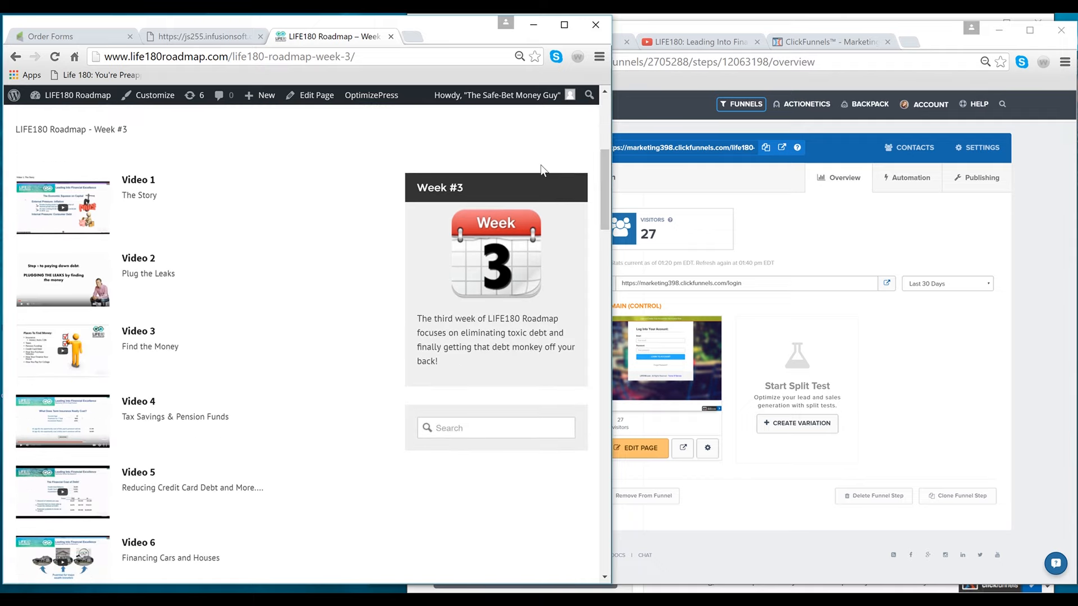
click(139, 187)
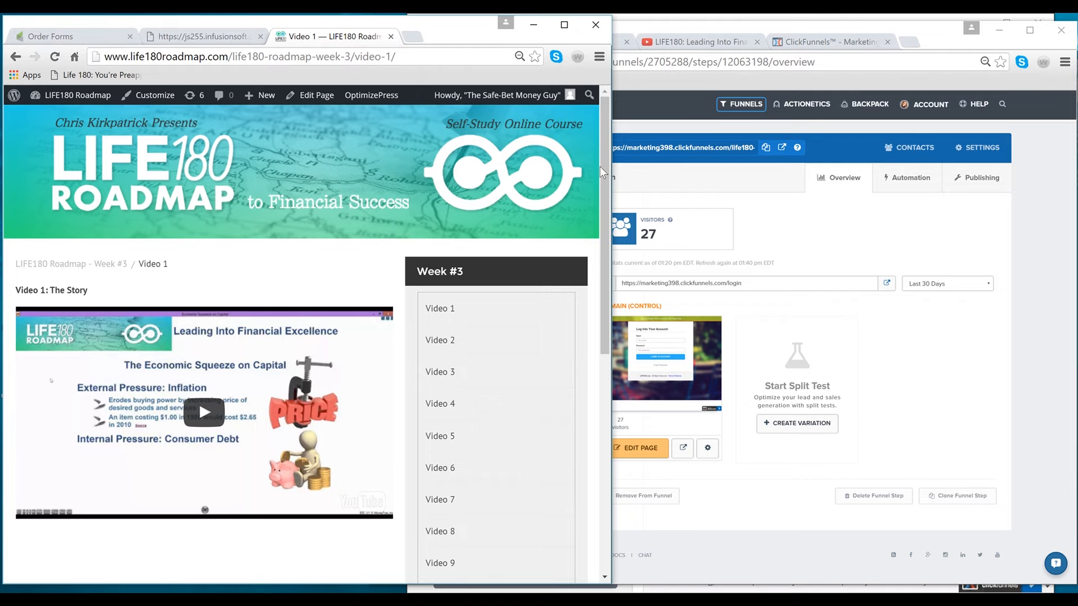
drag(601, 167, 597, 133)
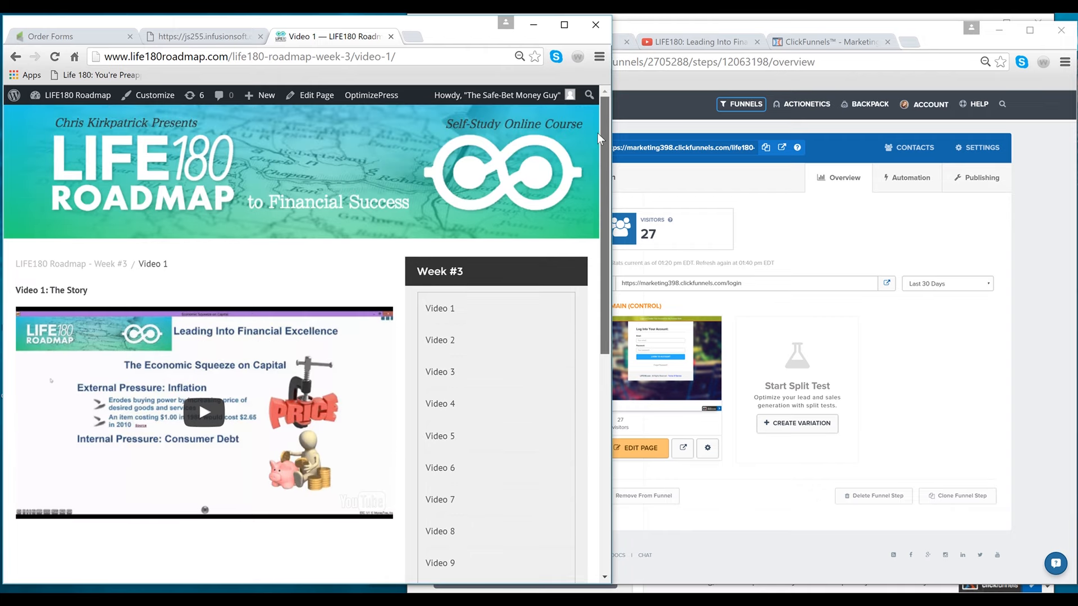
click(76, 263)
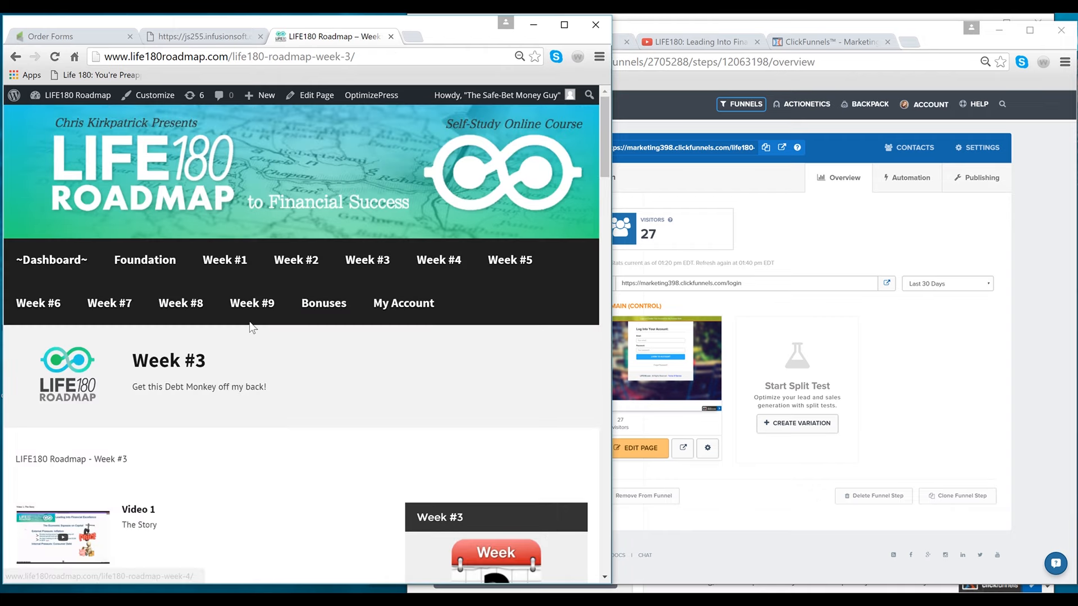
- Look through the Week #3 PDF worksheets and the bonus Credit Cheat Sheet eBook, and return to the week's video list
drag(605, 142, 591, 323)
scroll(595, 324, down, 6)
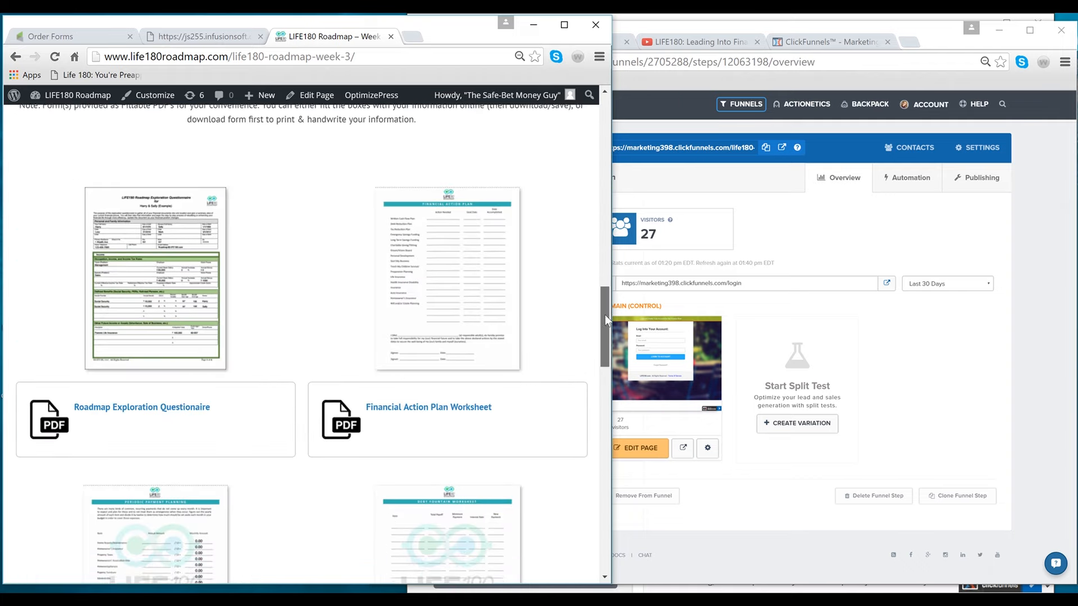
scroll(607, 335, down, 3)
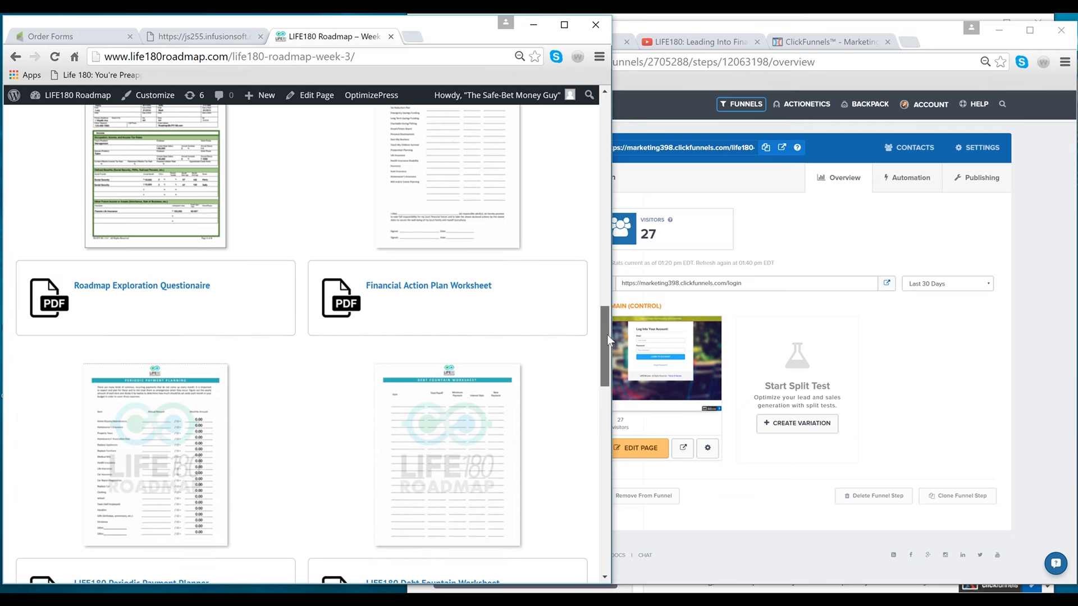
scroll(607, 385, down, 5)
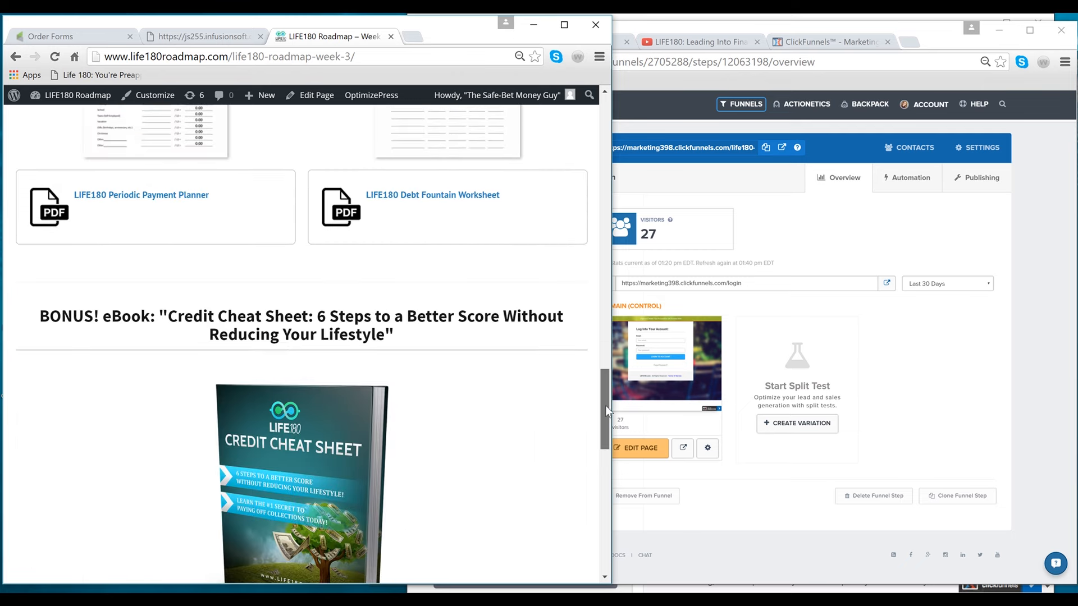
scroll(603, 420, down, 3)
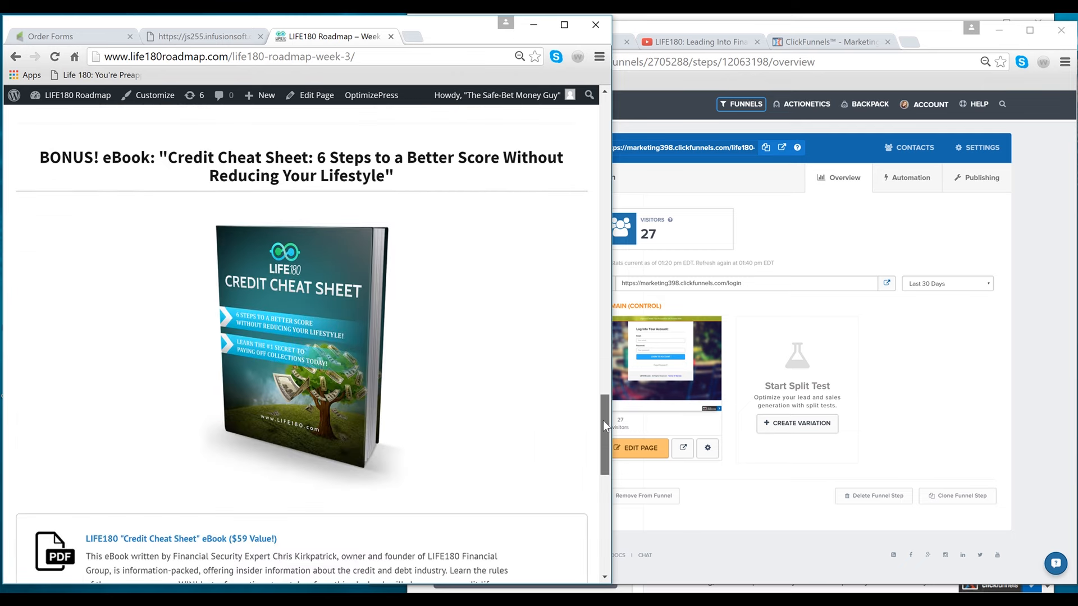
drag(603, 420, 608, 163)
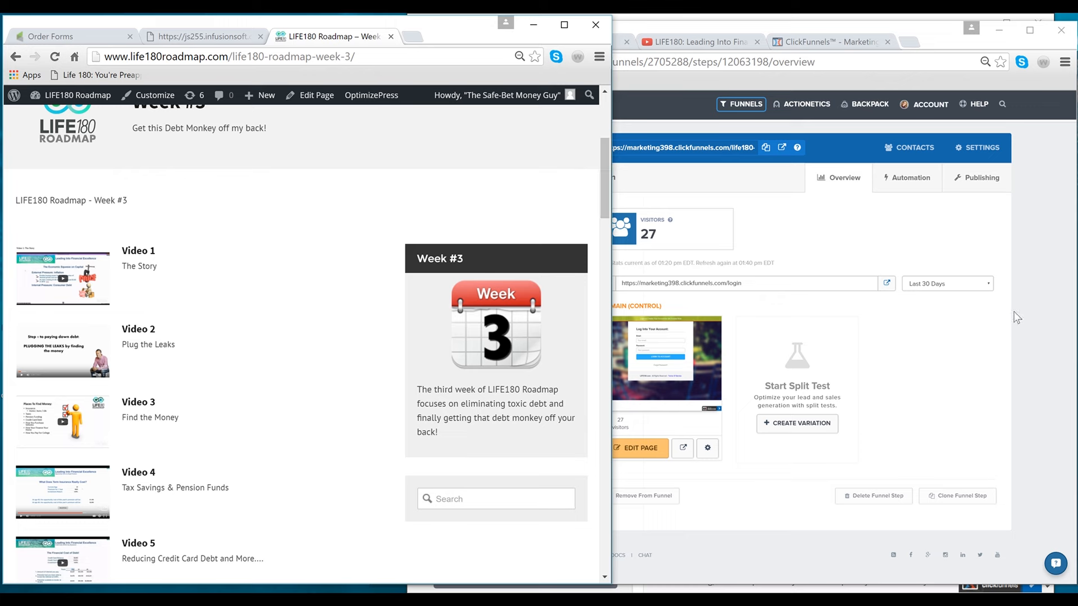
- Move the ClickFunnels editor window down, bring the incognito course window to the front, and widen it
click(976, 402)
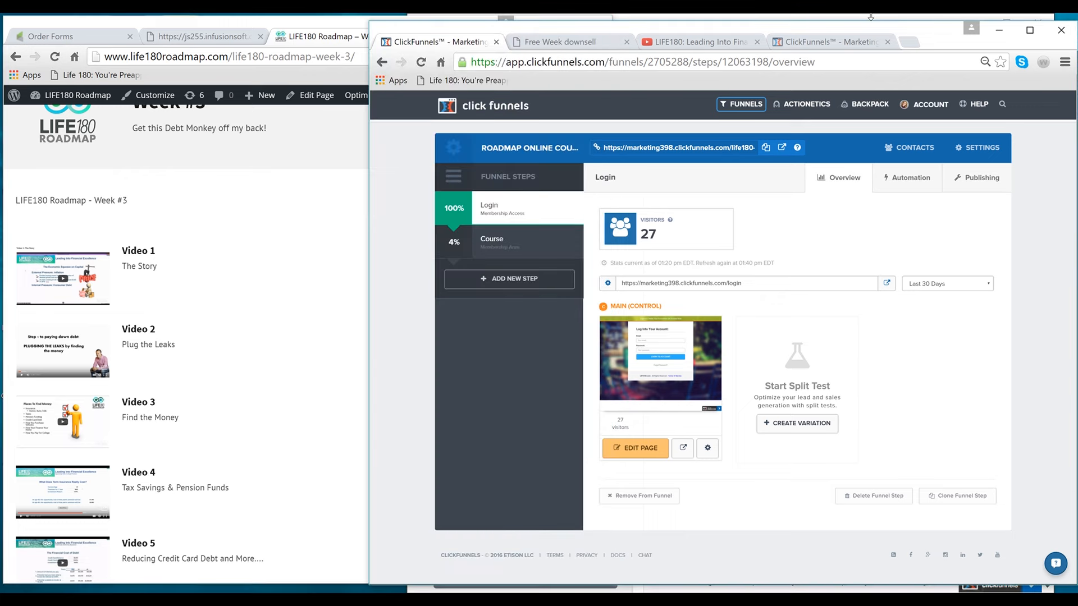
drag(761, 26, 760, 56)
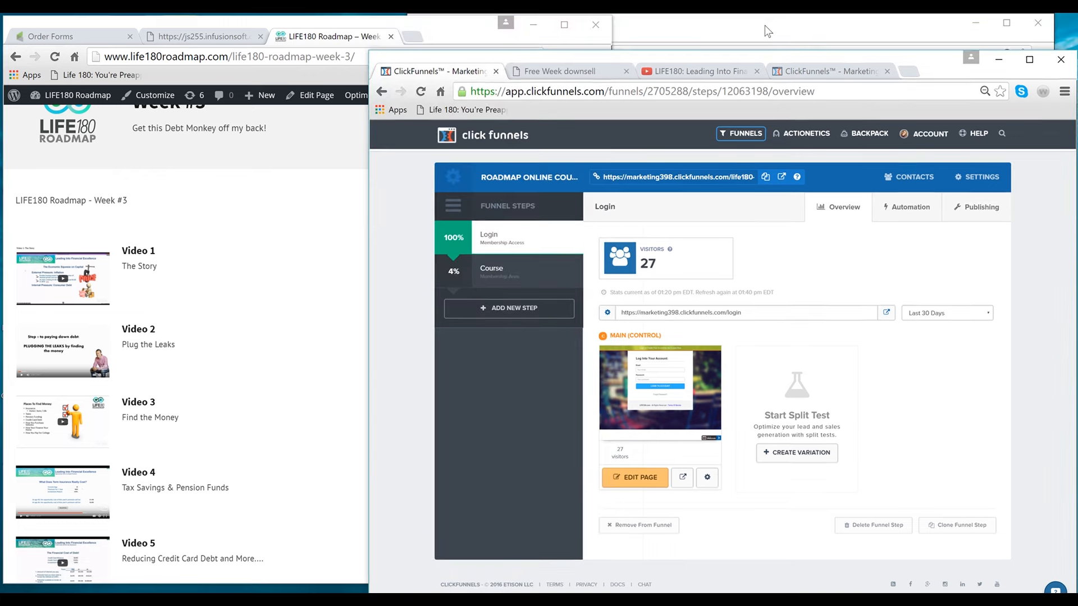
click(767, 32)
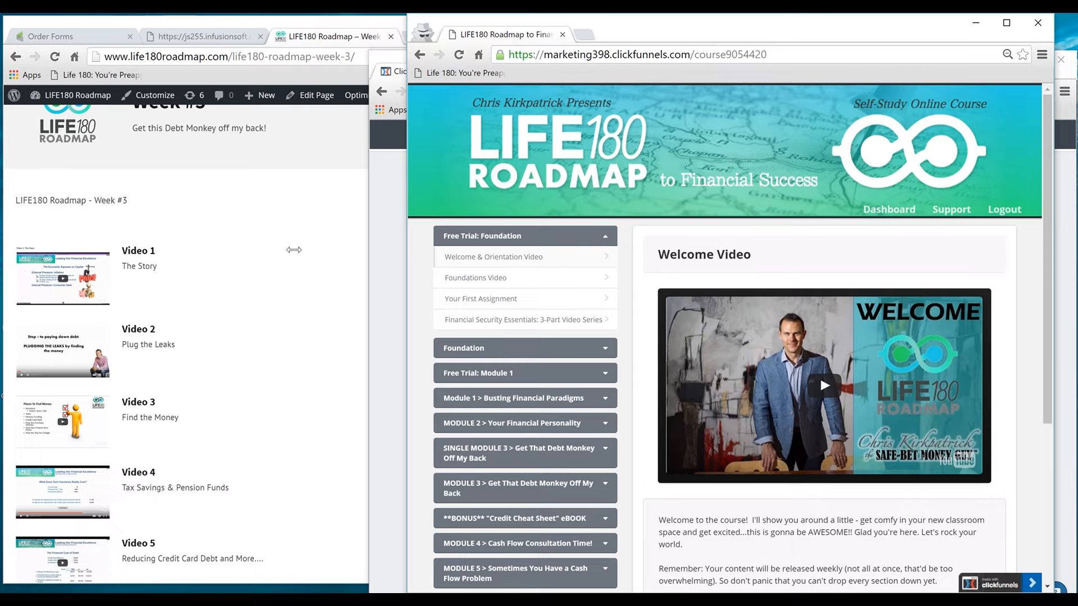
drag(407, 237, 214, 237)
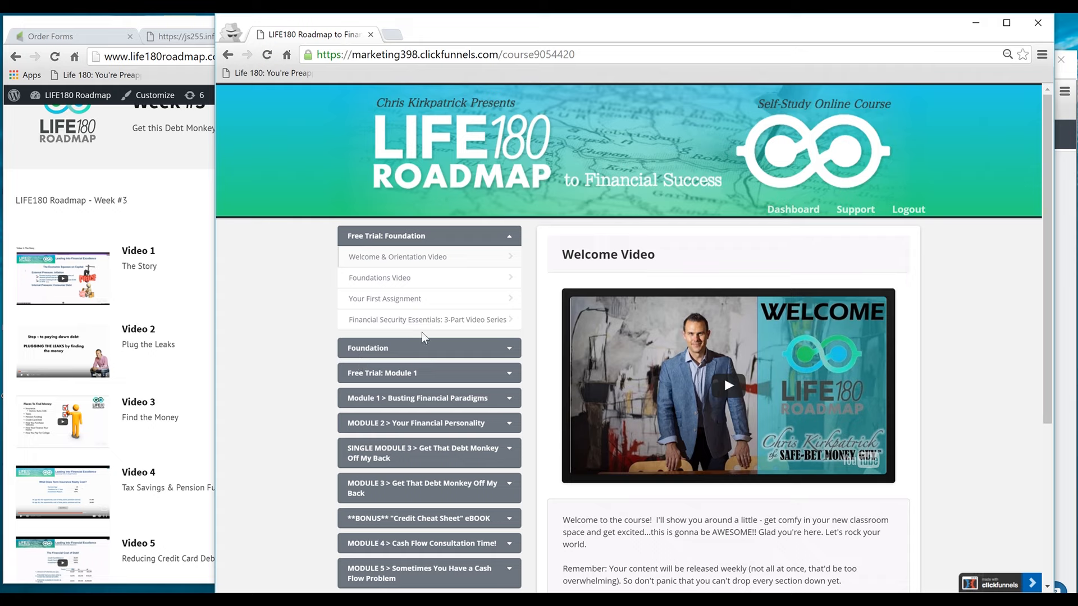
- Collapse the Free Trial: Foundation section, open Lesson 1 of Module 1 > Busting Financial Paradigms, and pause its video
click(509, 237)
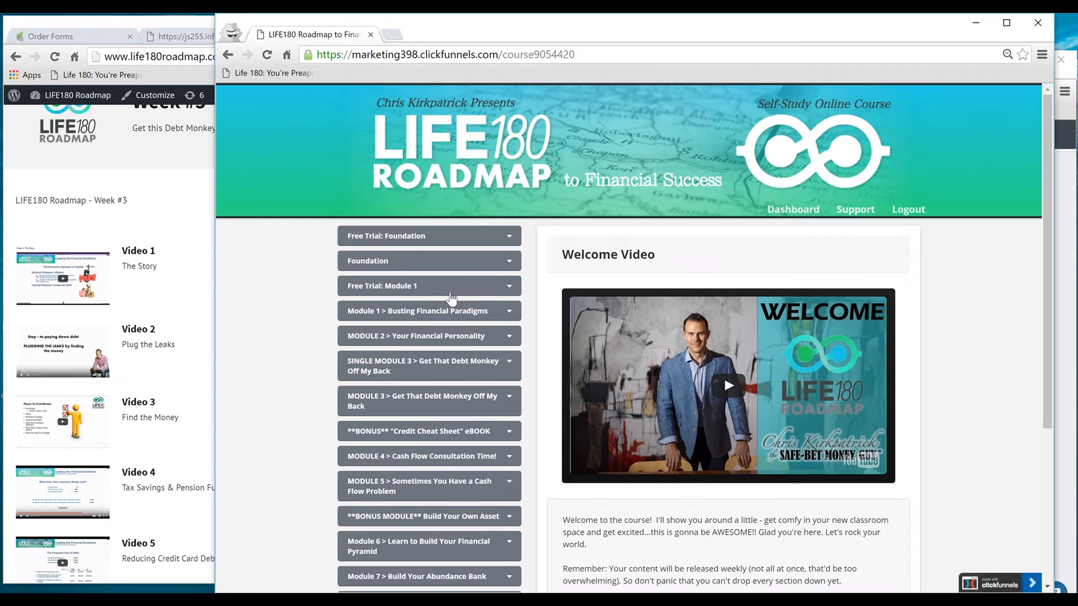
click(470, 317)
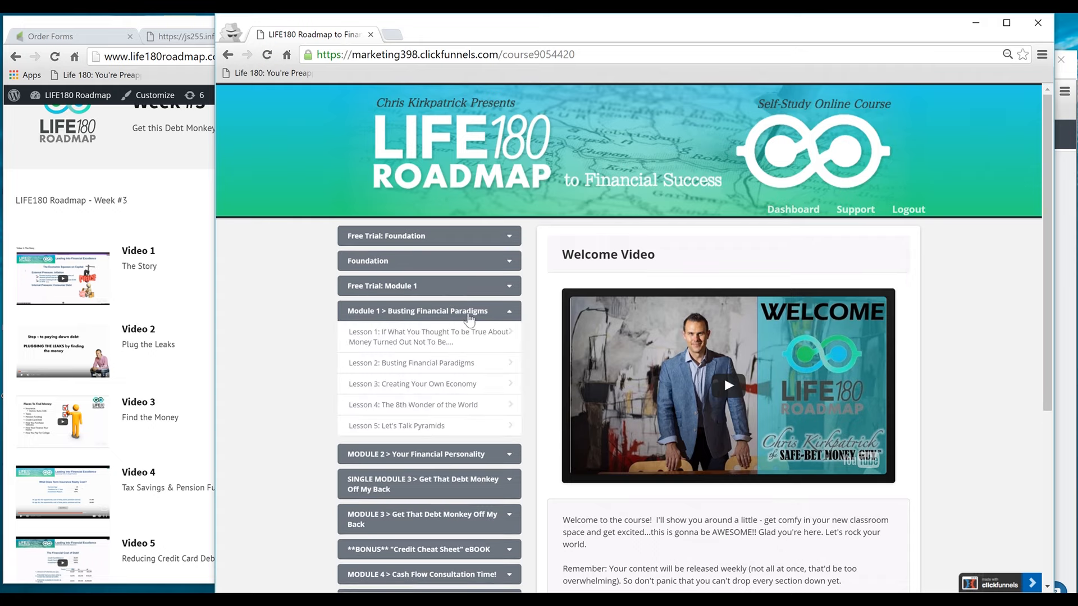
click(415, 348)
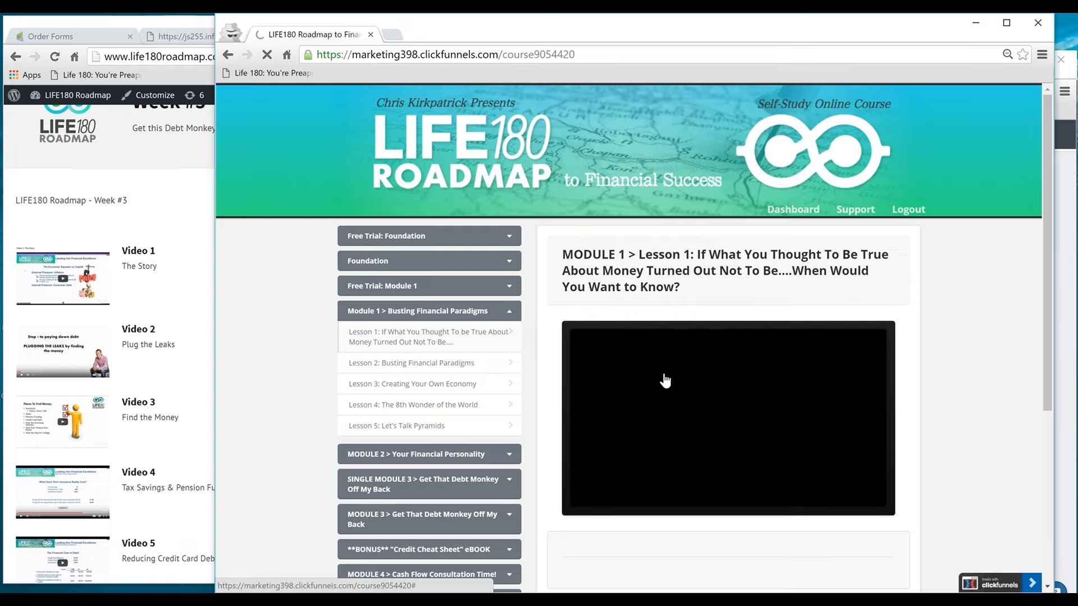
click(723, 430)
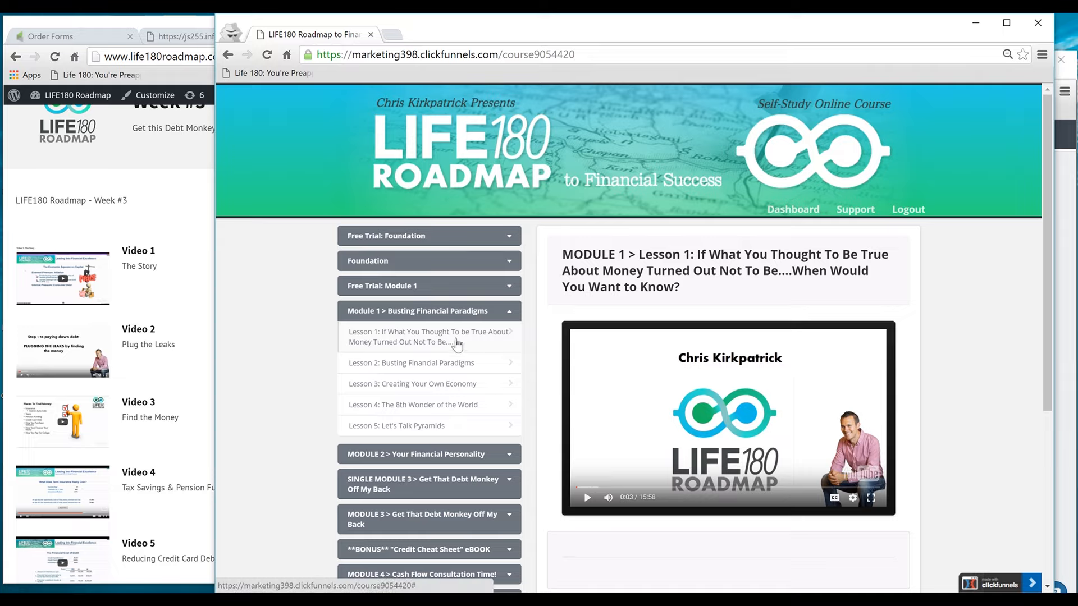
- View Lessons 2, 3 and 4 of Module 1 > Busting Financial Paradigms in the course area
click(452, 373)
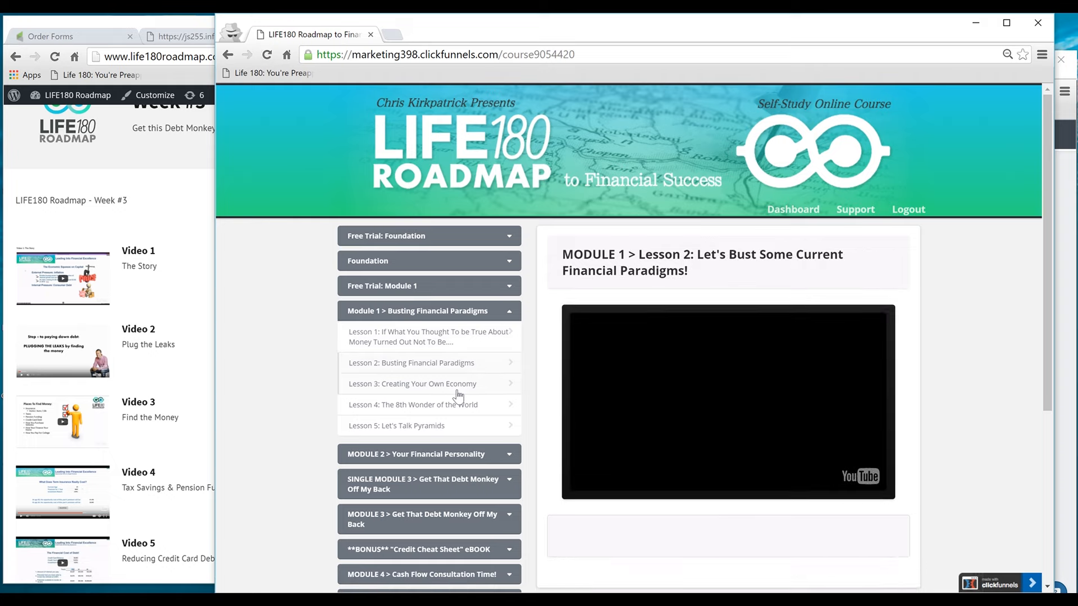
click(457, 387)
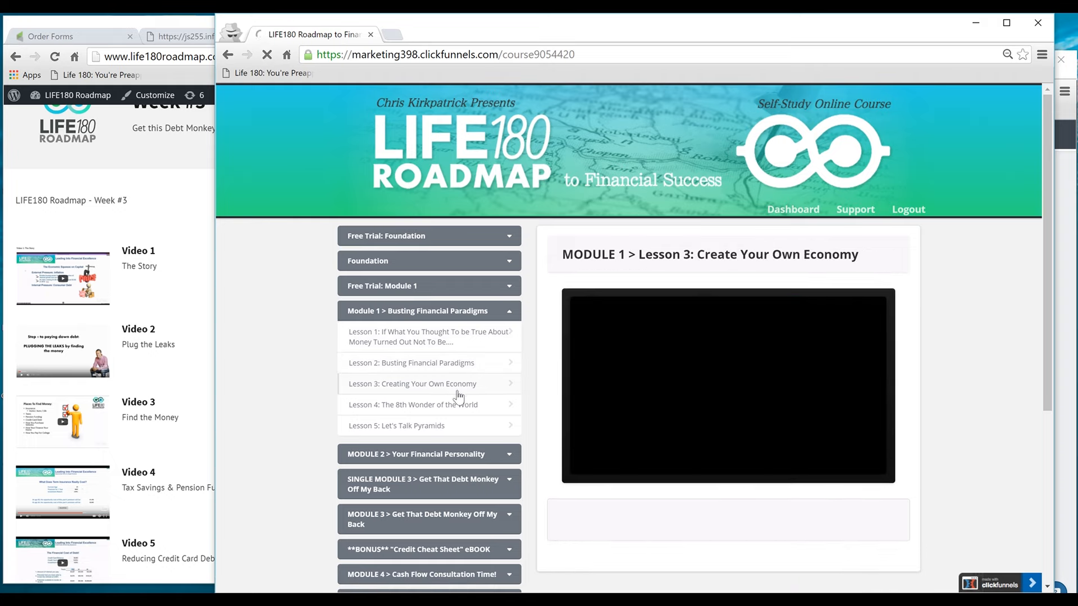
click(459, 407)
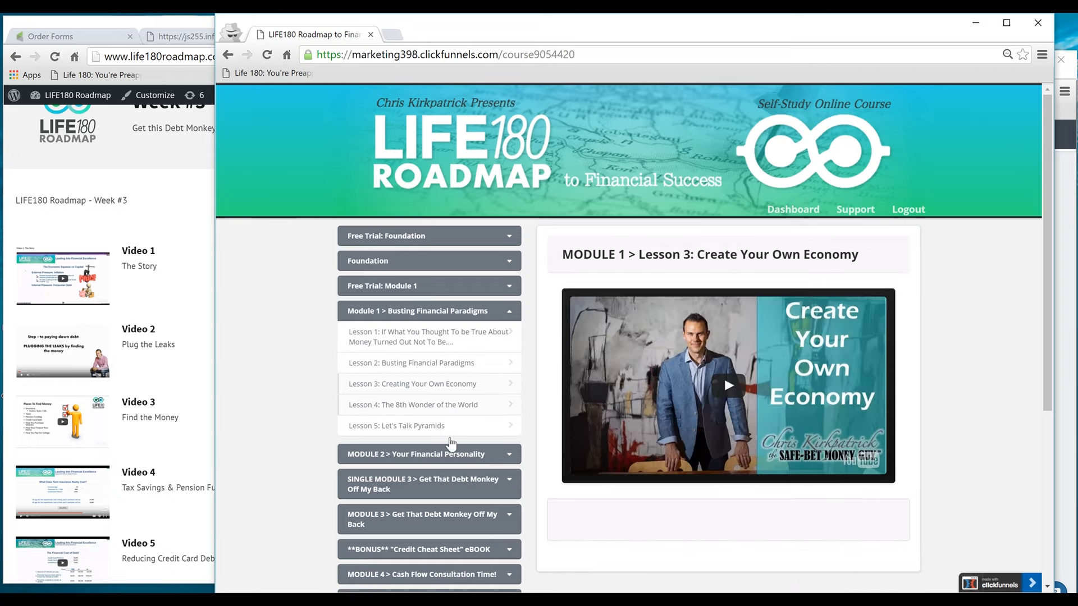
- Expand the MODULE 2 > Your Financial Personality section and collapse Module 1 > Busting Financial Paradigms
click(449, 458)
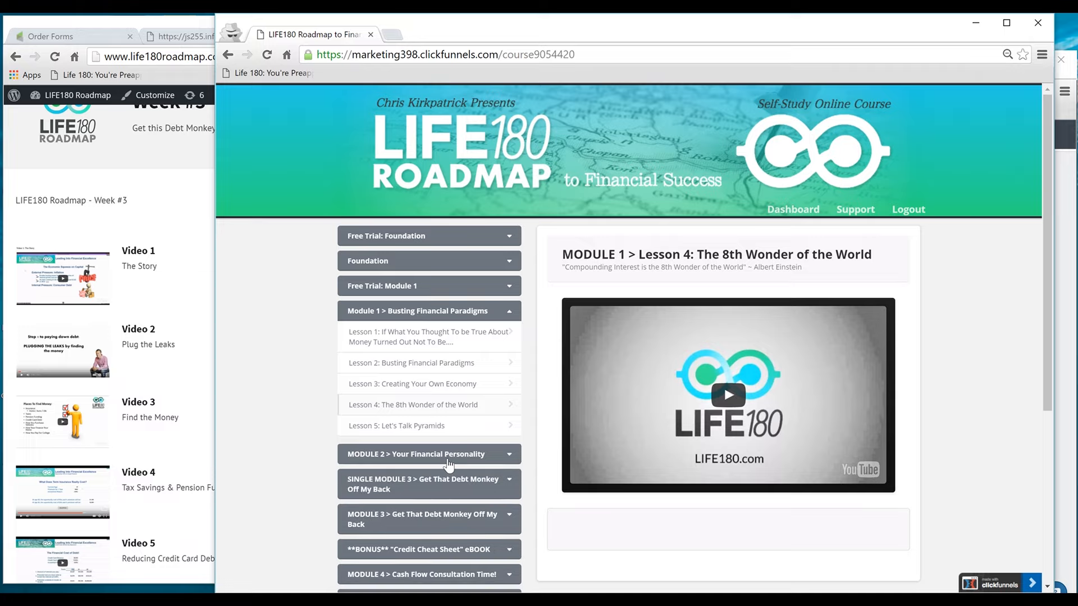
scroll(1046, 185, down, 1)
scroll(1045, 208, down, 3)
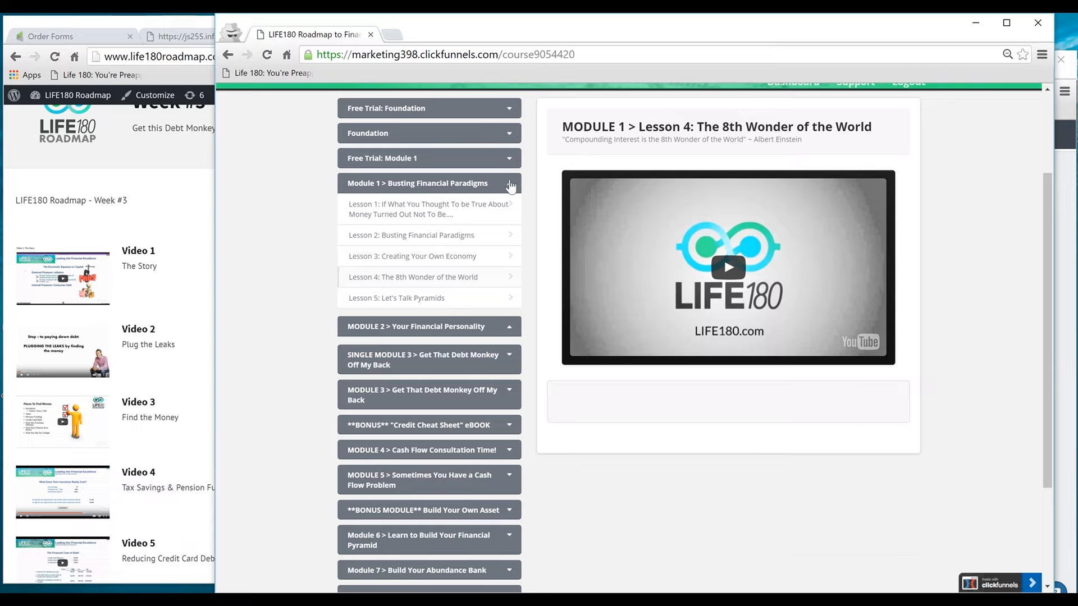
click(511, 185)
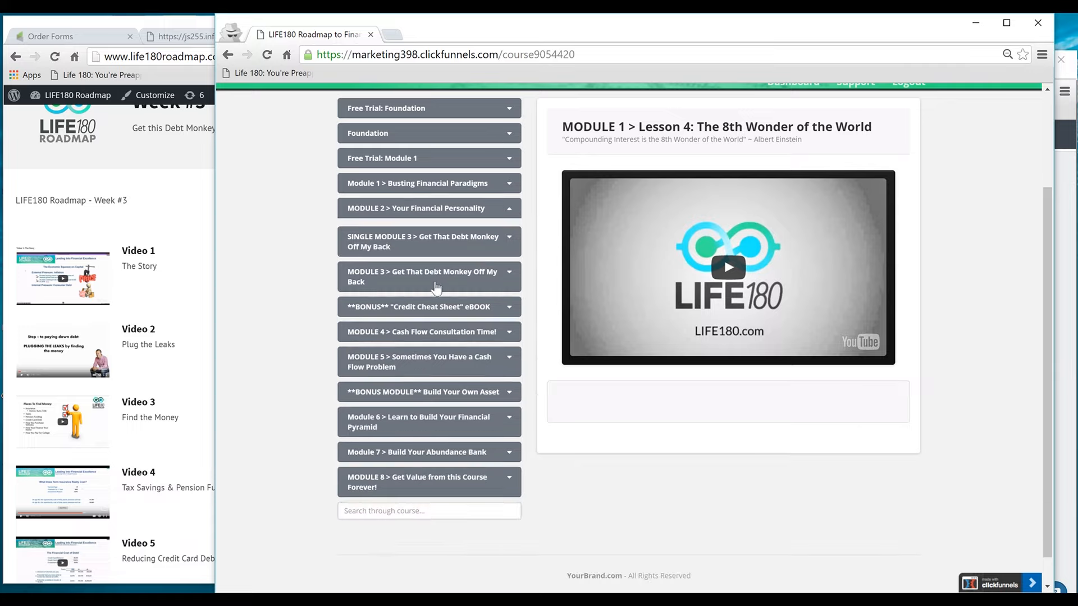
- Expand both Get That Debt Monkey Off My Back sections and view Lessons 1 to 3 of SINGLE MODULE 3
click(438, 288)
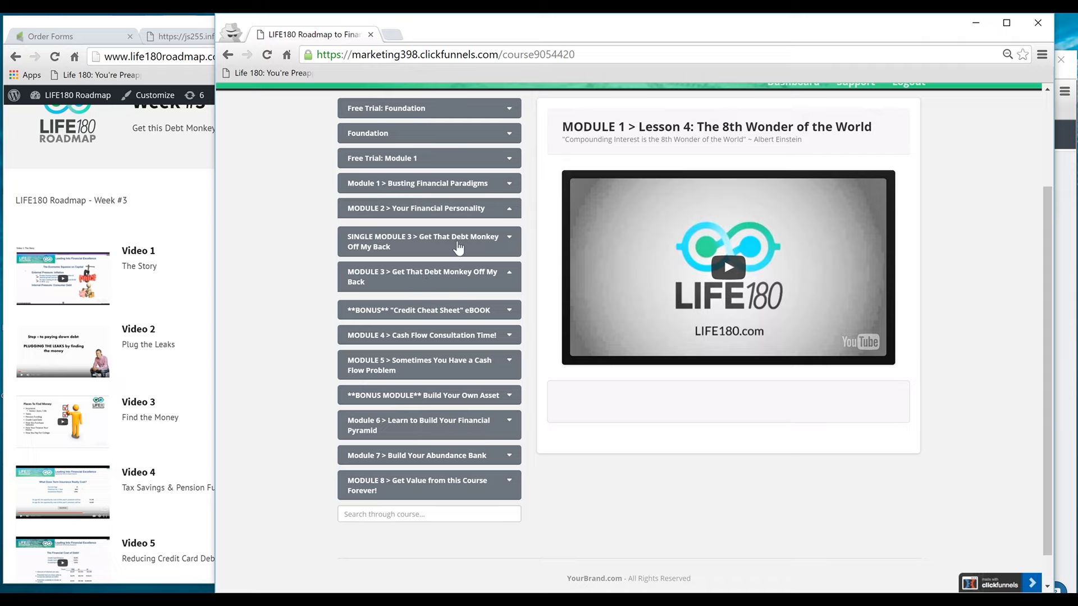
click(458, 247)
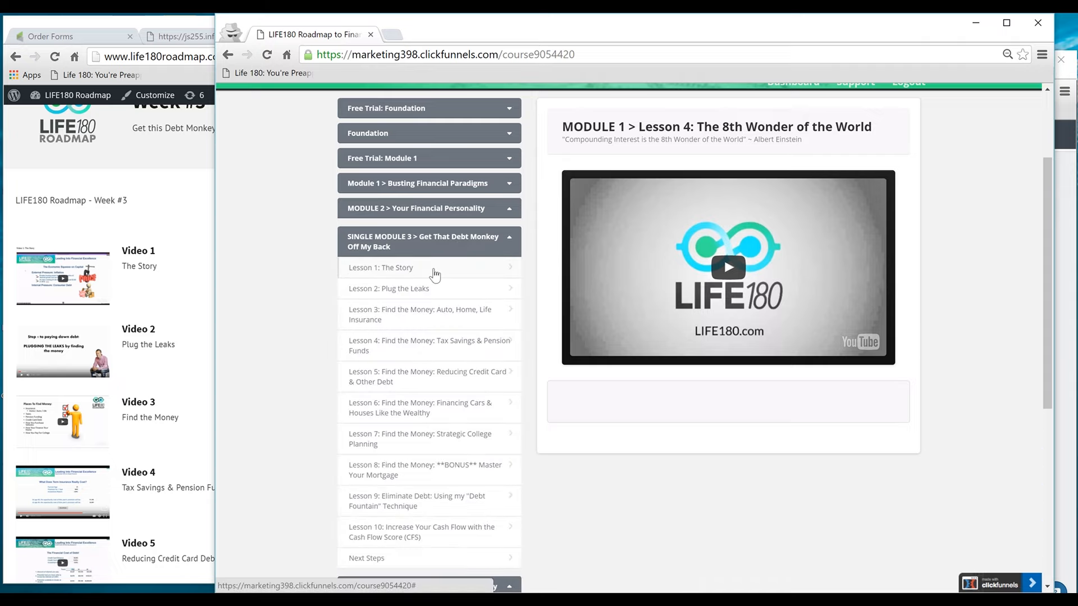
click(434, 274)
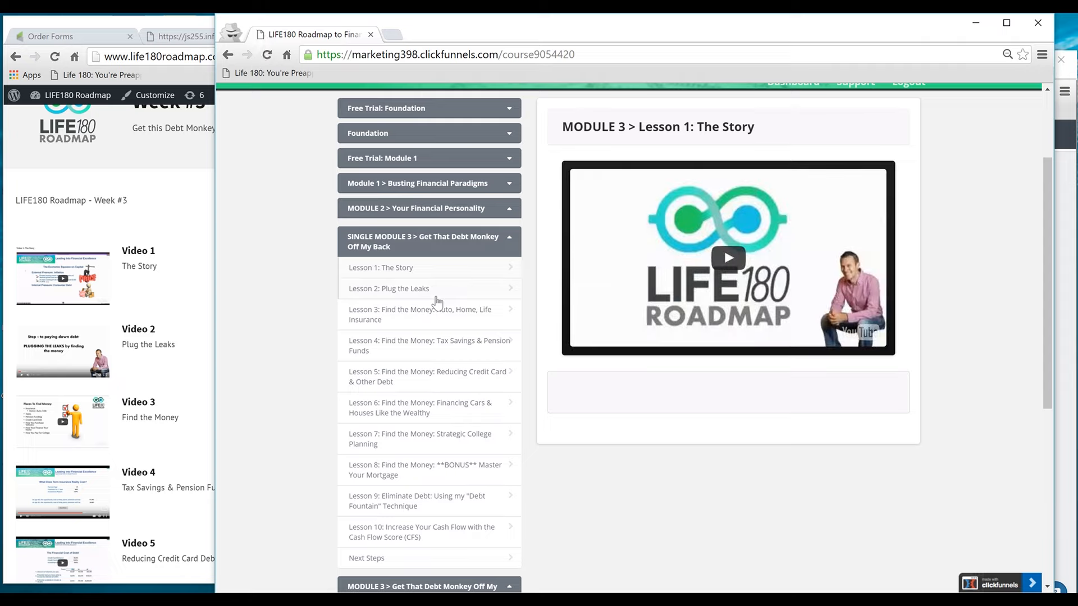
click(436, 293)
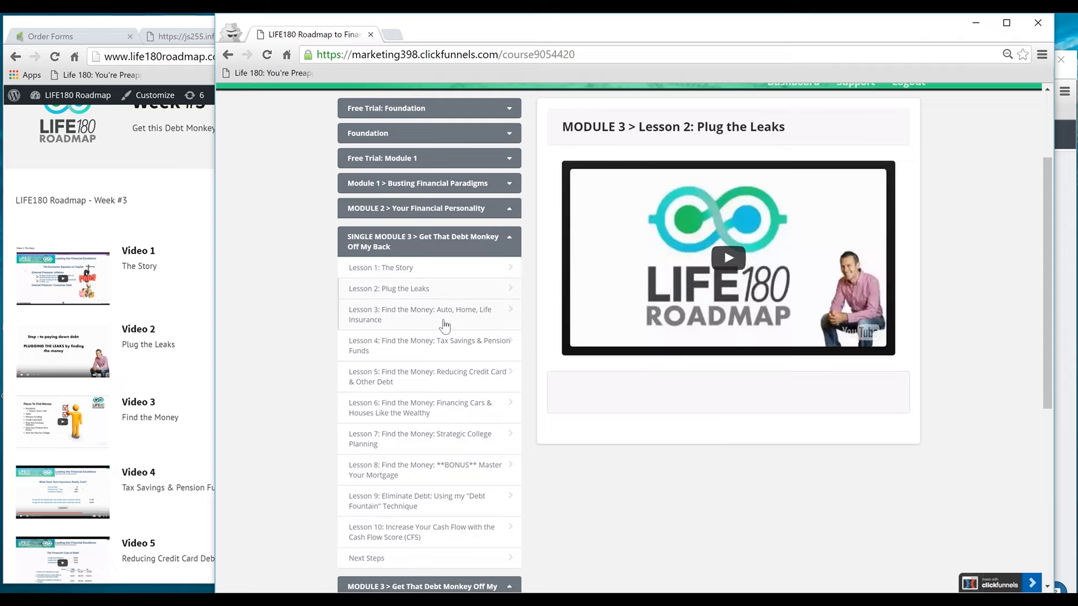
click(444, 324)
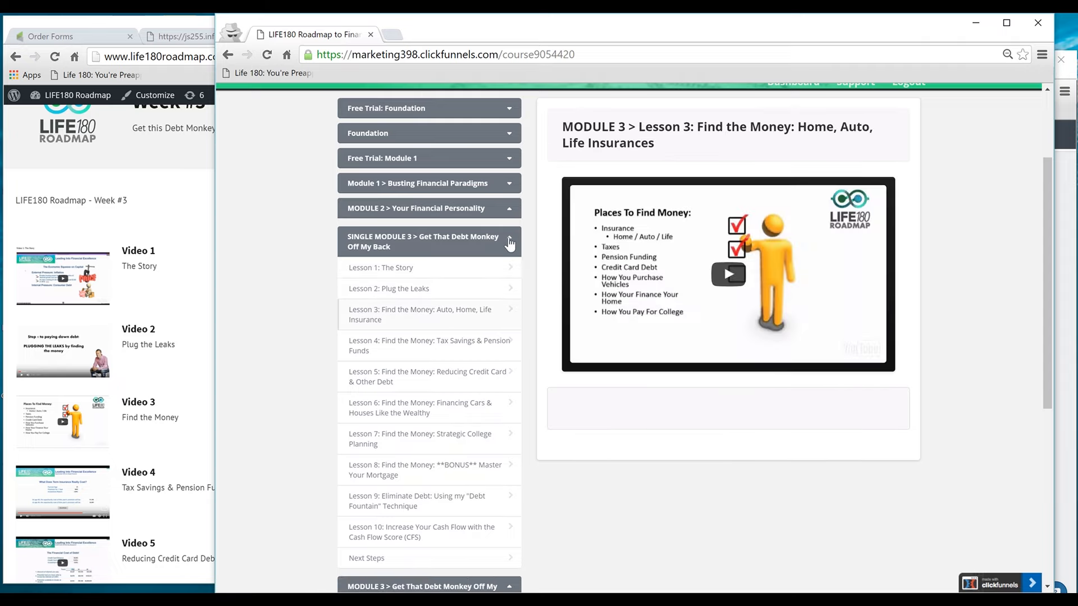
- Collapse SINGLE MODULE 3 and expand every course section from the bonus "Credit Cheat Sheet" eBOOK through MODULE 8
click(509, 243)
click(494, 312)
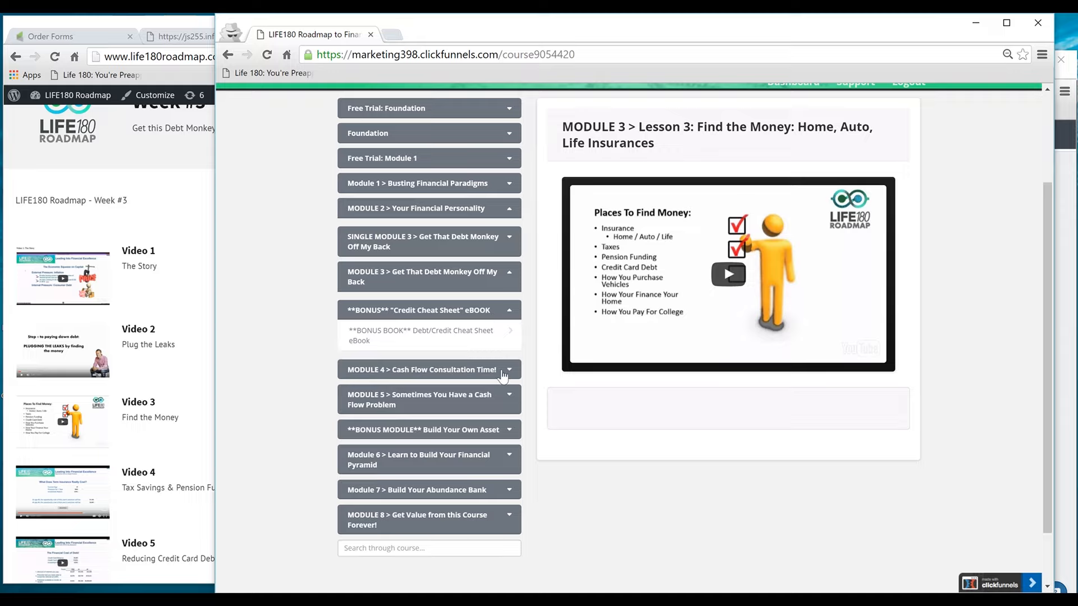
click(503, 374)
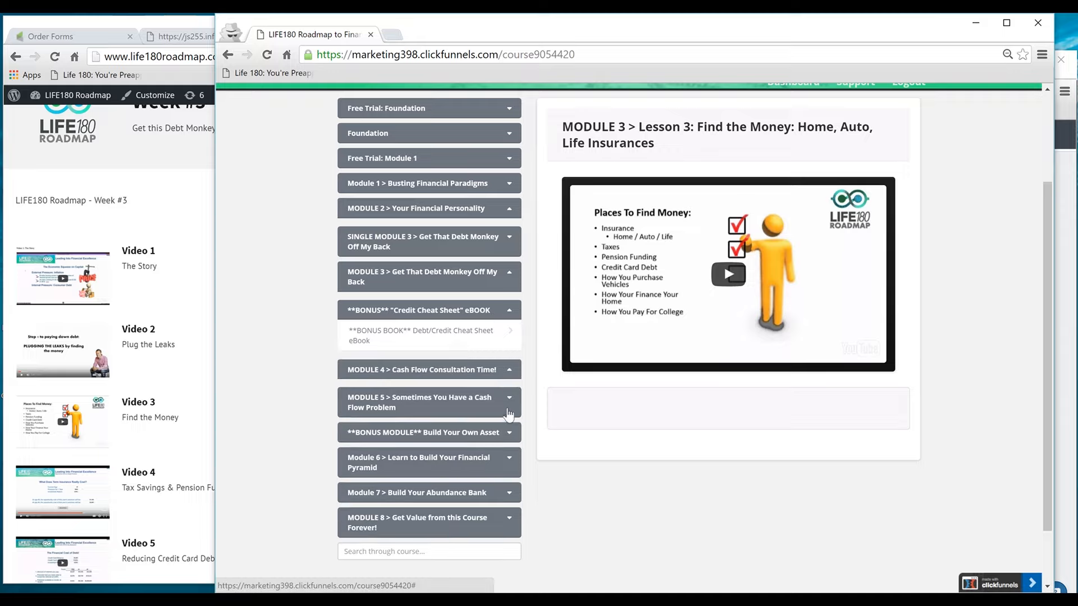
click(507, 414)
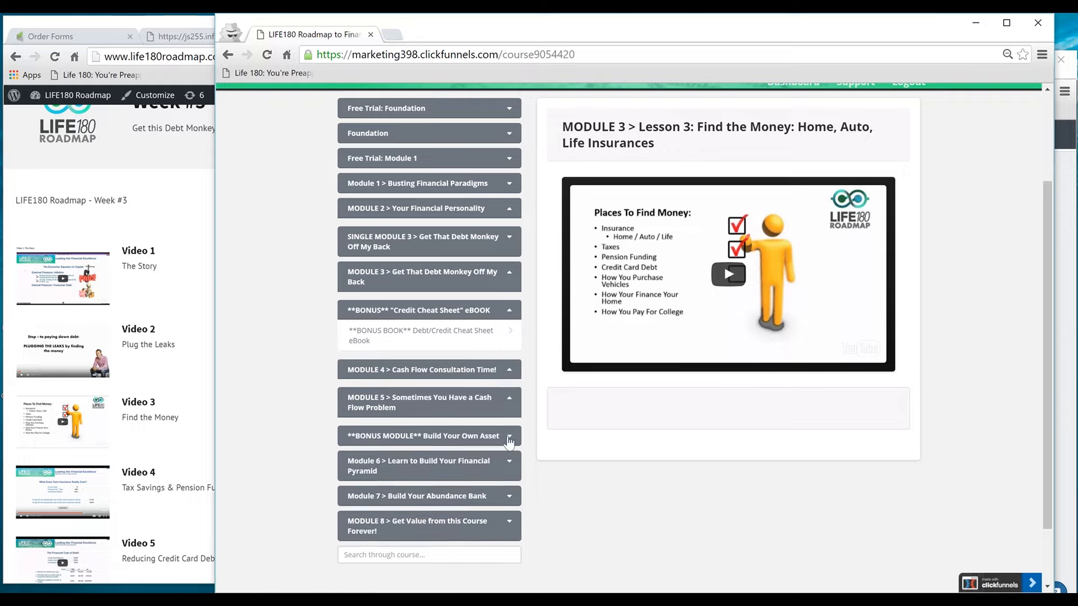
click(509, 440)
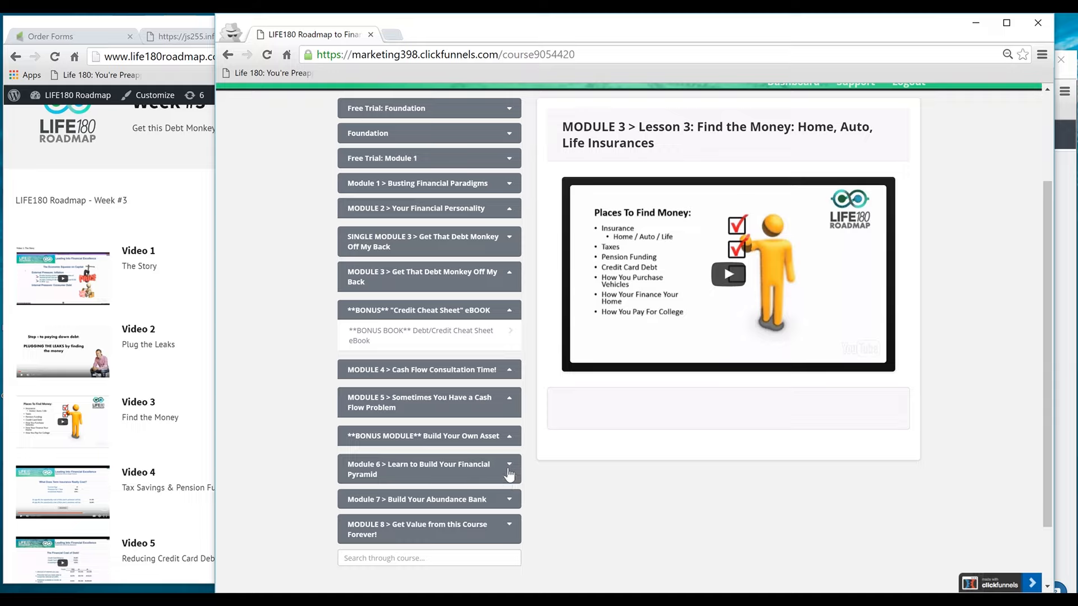
click(509, 474)
click(509, 502)
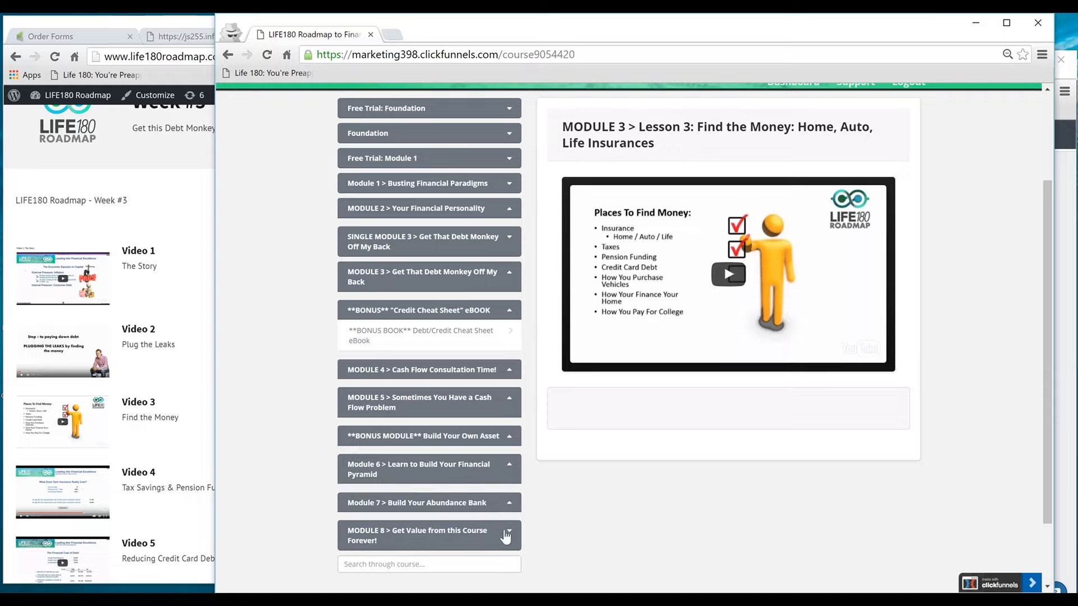
click(506, 533)
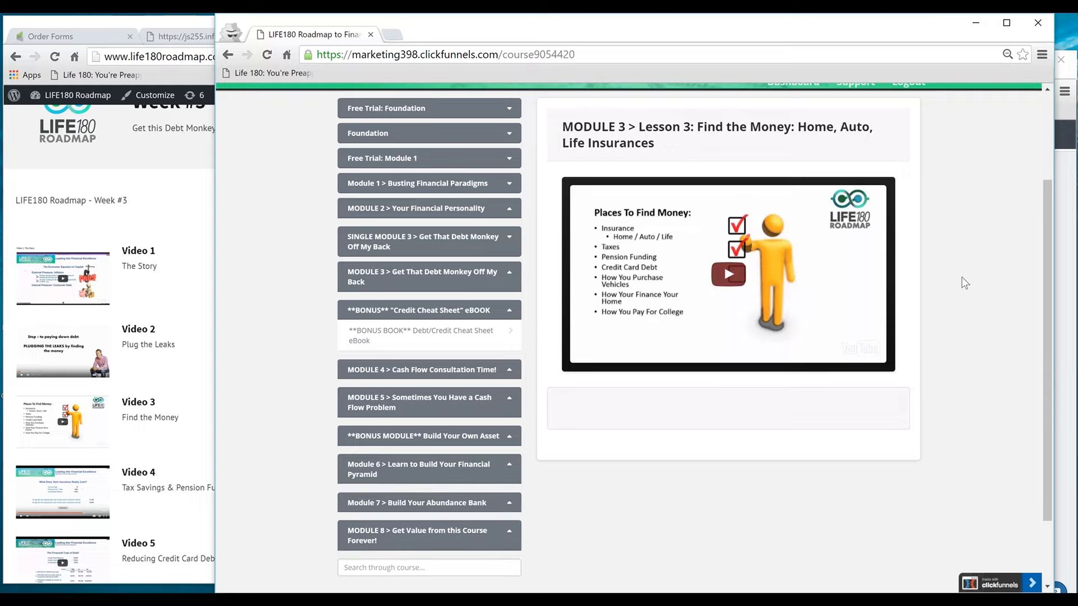
- Expand SINGLE MODULE 3 again, look through its full lesson list, and collapse the section
drag(1047, 249, 1047, 175)
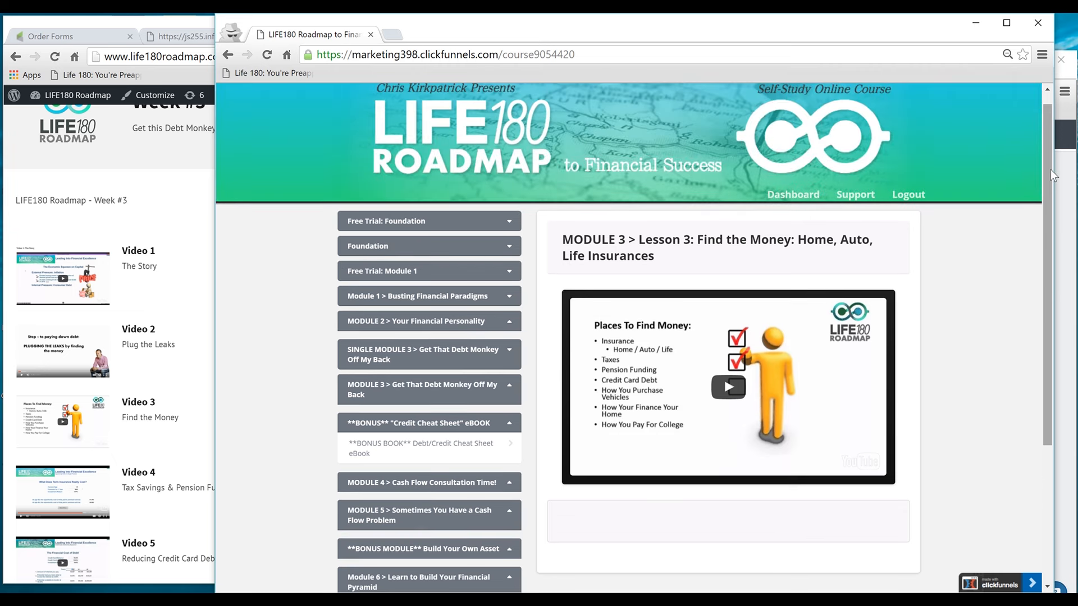
click(501, 357)
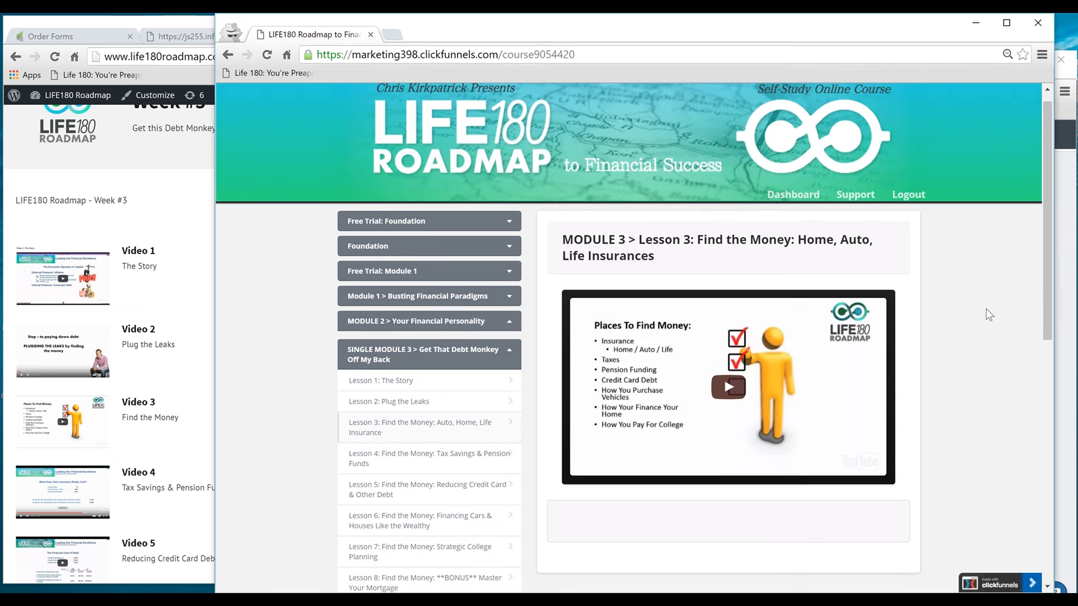
drag(1049, 250, 1031, 341)
scroll(1028, 340, down, 1)
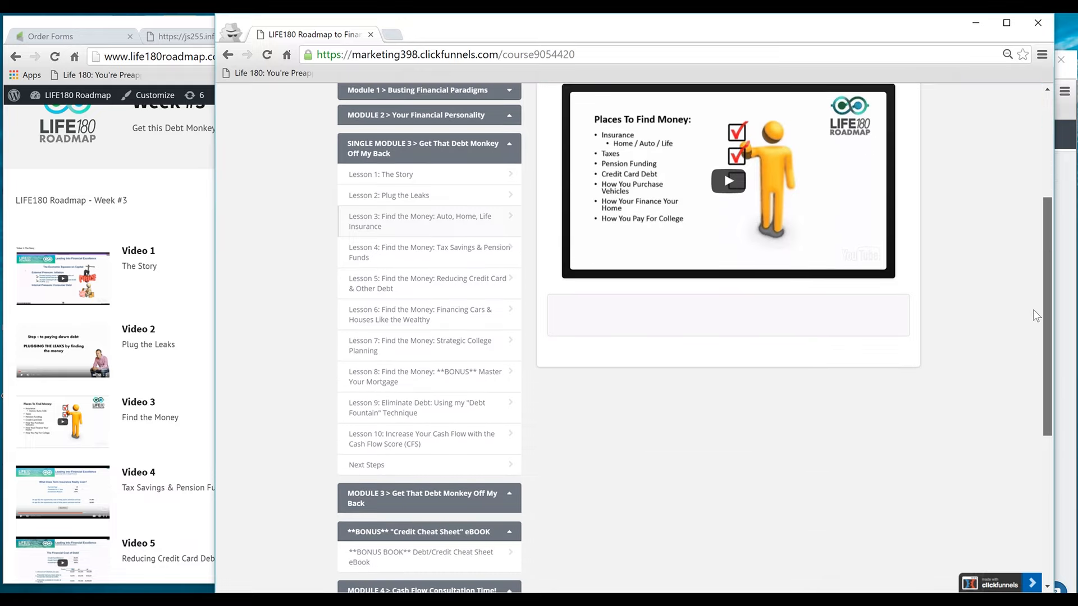
scroll(1036, 316, up, 2)
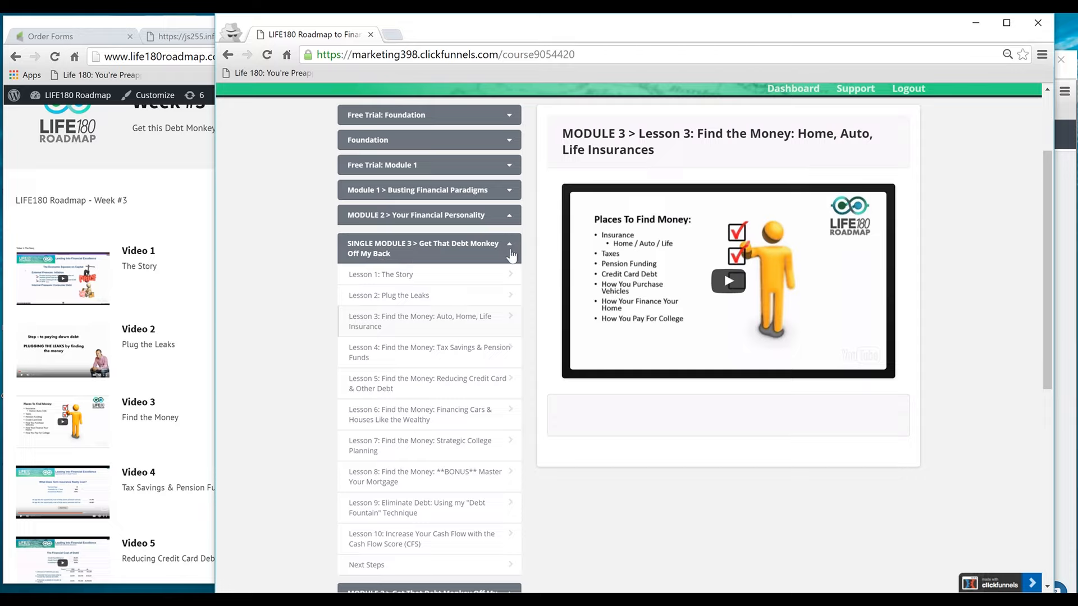
click(510, 246)
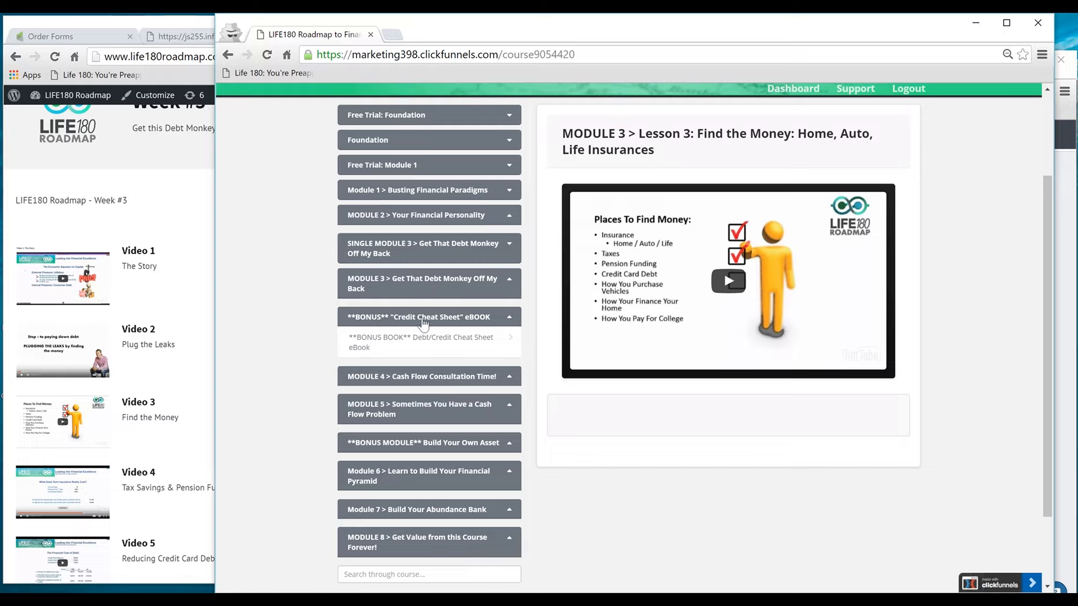
- Check the WordPress Week #3 page, return to the course window, and open the Debt/Credit Cheat Sheet eBook bonus lesson
click(179, 233)
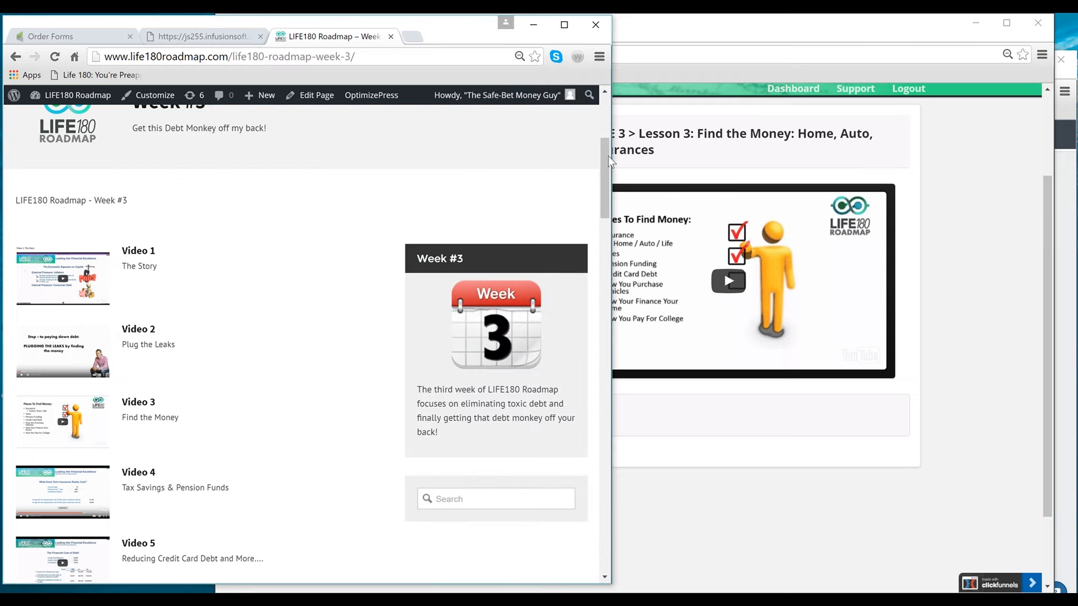
click(750, 464)
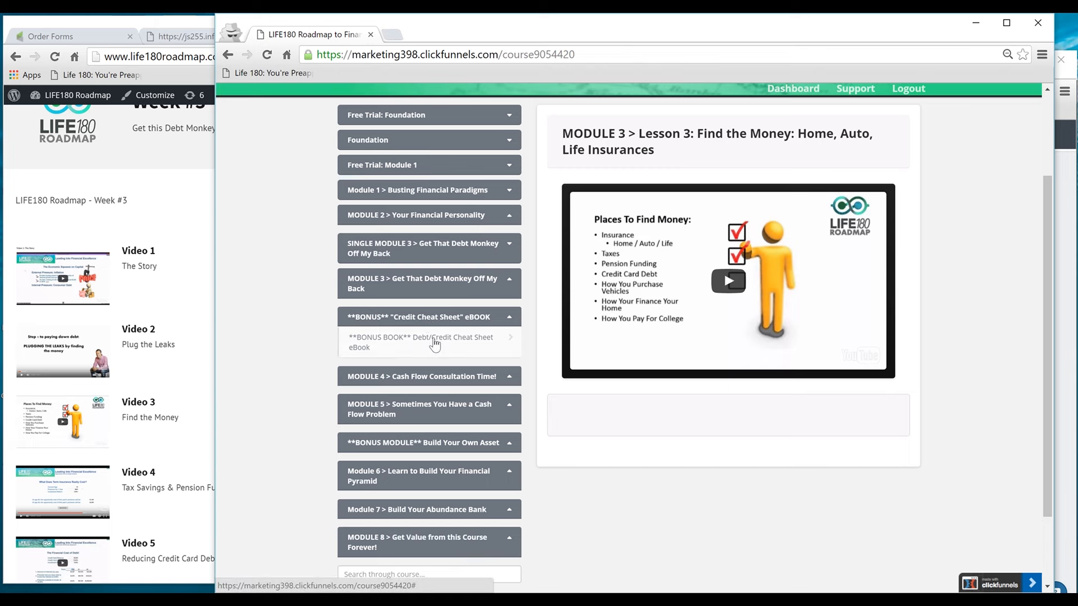
click(435, 343)
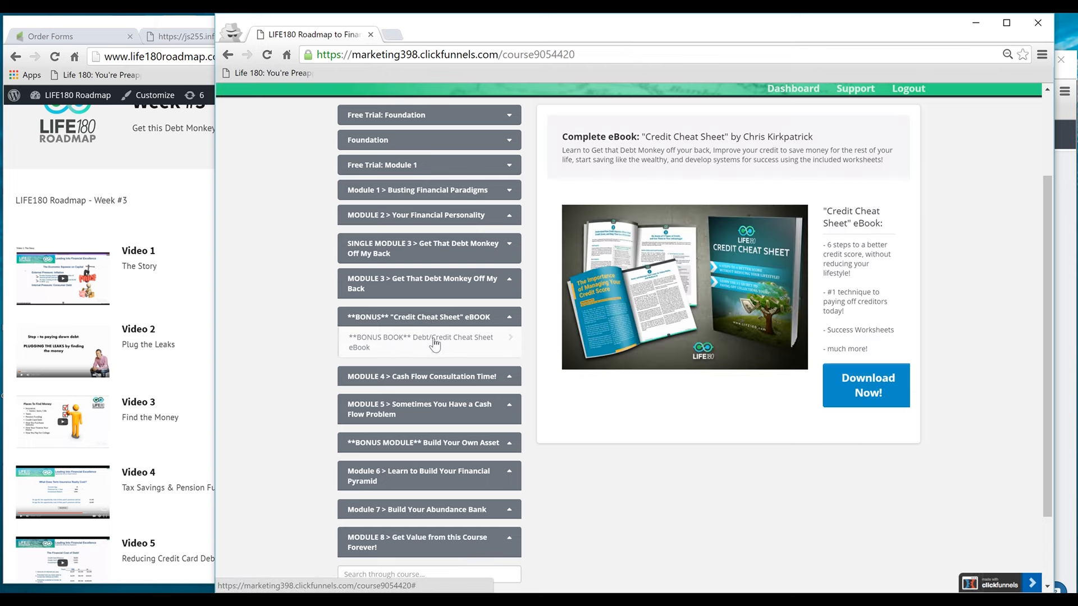
- Open the Credit Cheat Sheet eBook PDF from its download link, skim its pages, and close the PDF
click(878, 388)
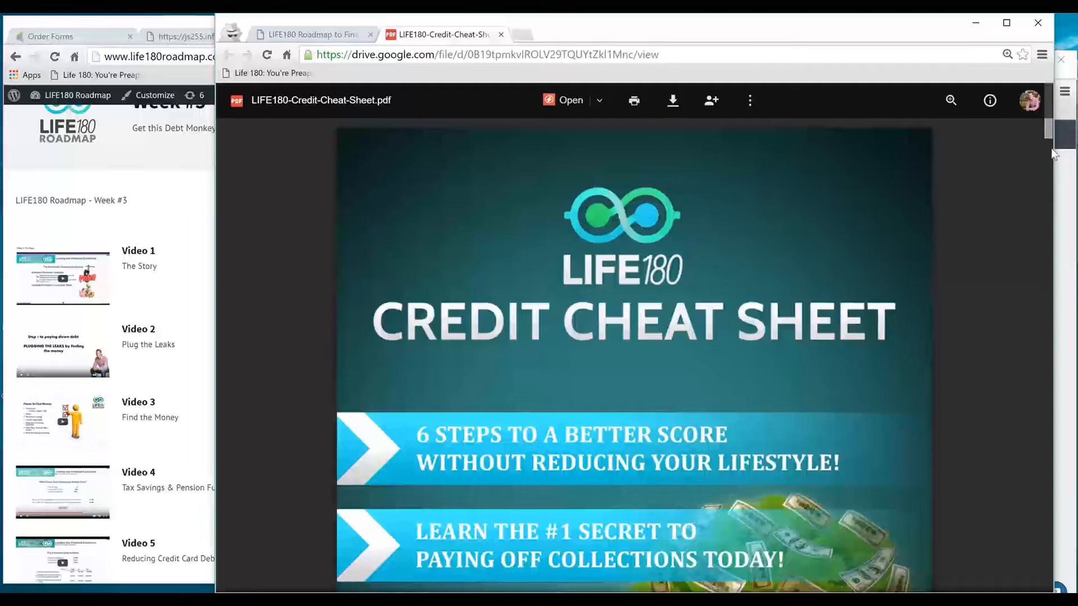
scroll(1044, 176, down, 1)
scroll(1044, 179, down, 20)
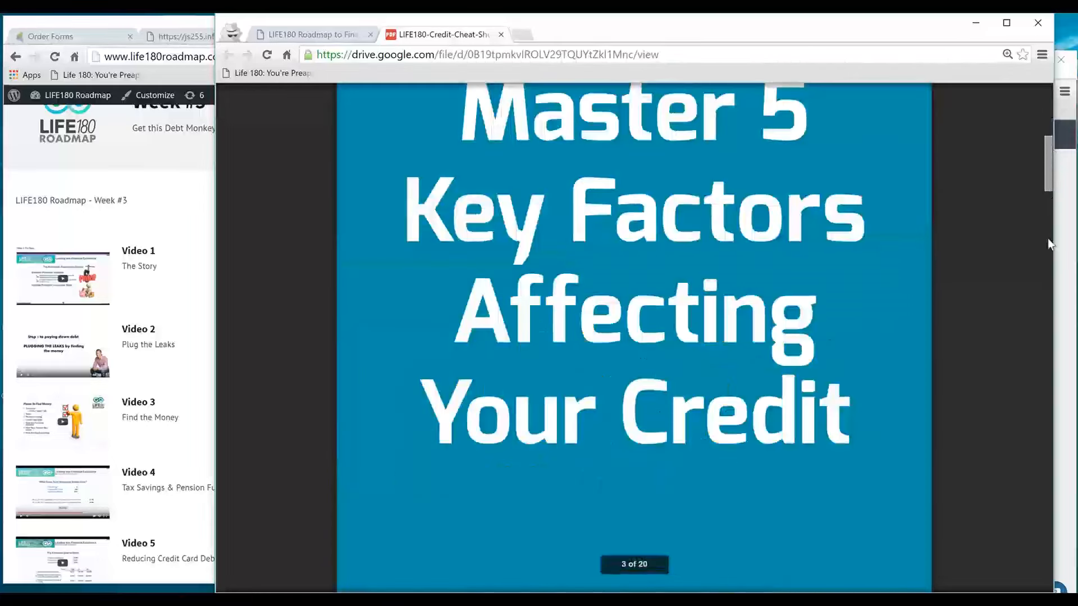
scroll(1046, 287, down, 10)
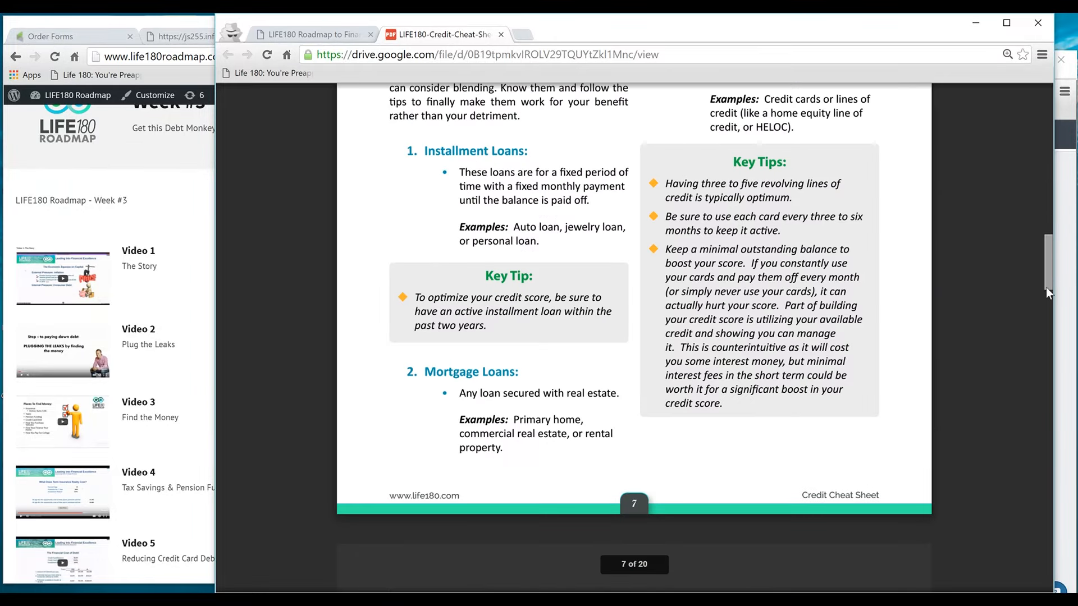
scroll(1041, 225, up, 12)
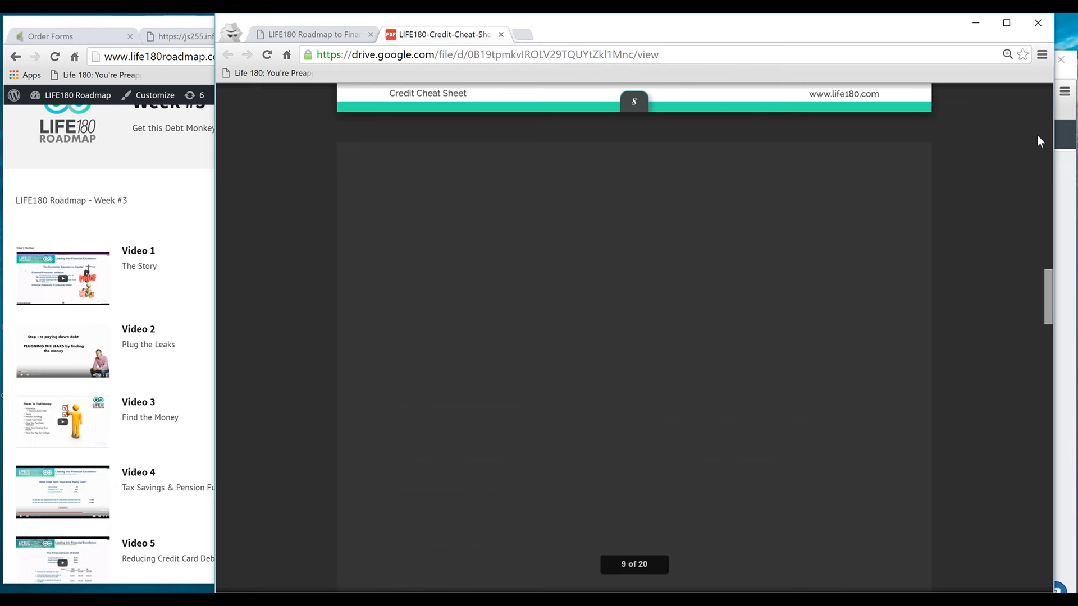
key(Home)
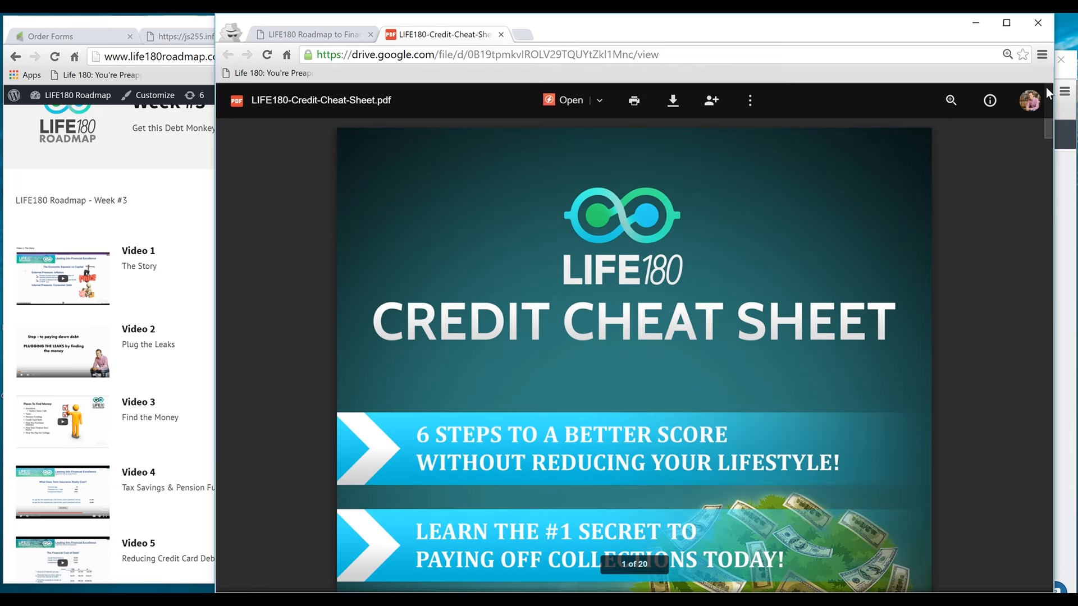
click(501, 35)
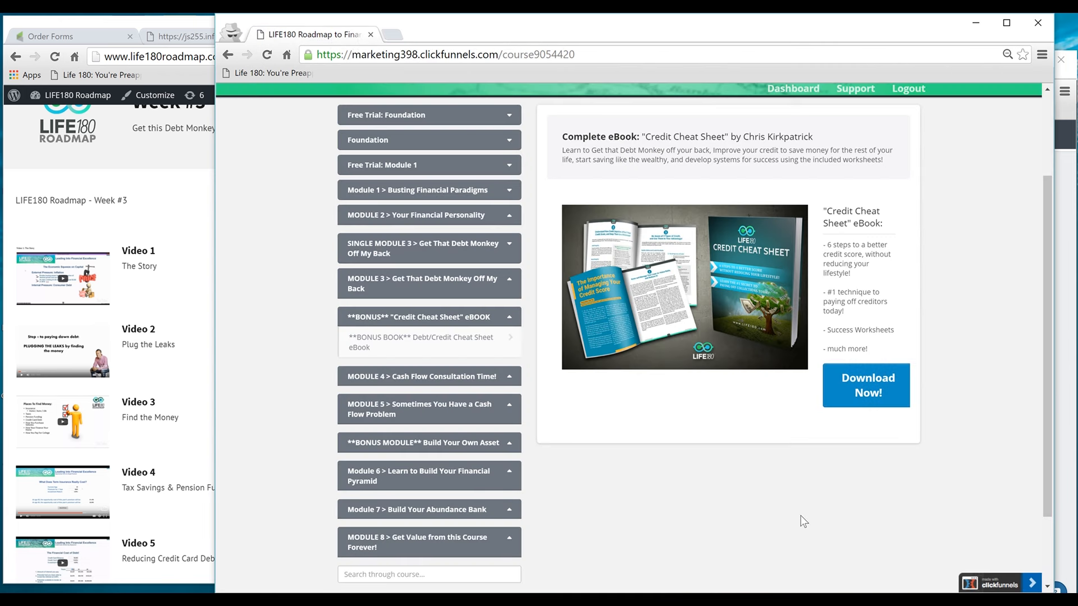
drag(1045, 447, 1049, 319)
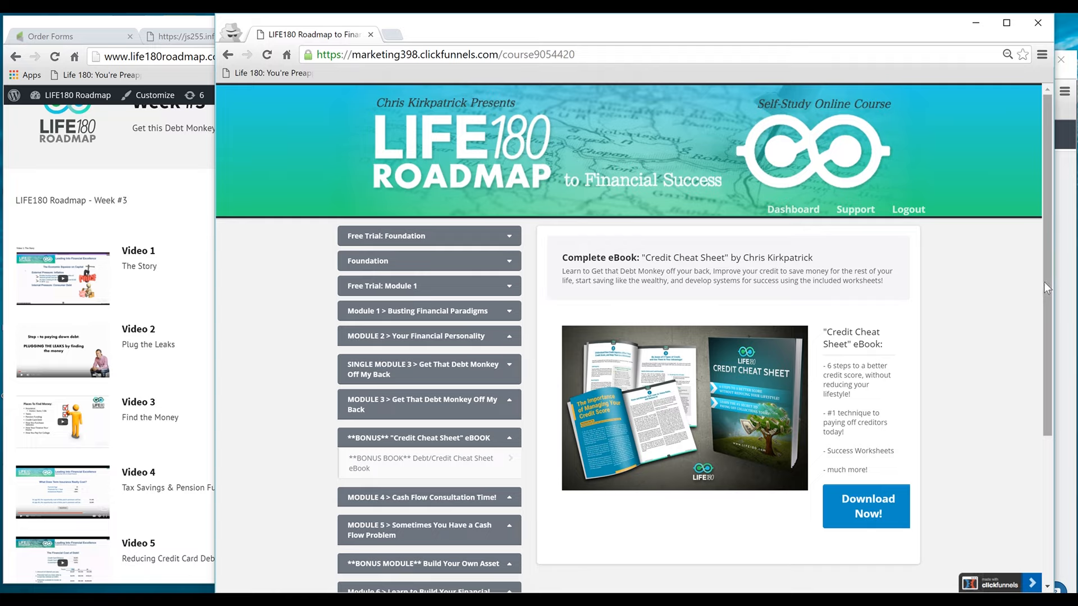
scroll(1037, 362, down, 2)
scroll(1037, 362, up, 2)
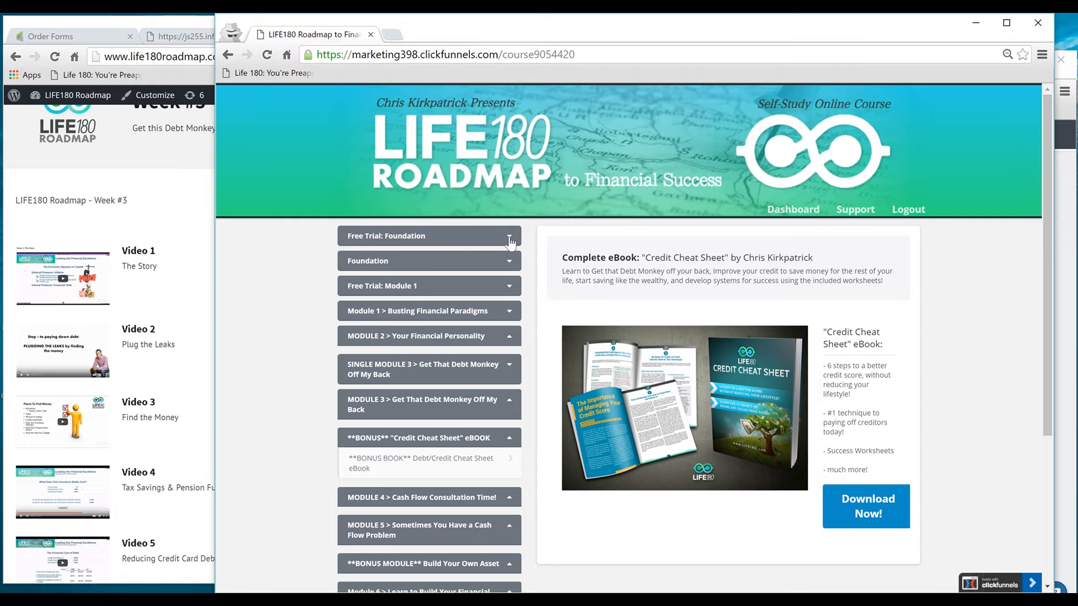
- Move the incognito course window down, bring the ClickFunnels editor window to the front, and open the funnel's Course membership step
double_click(594, 28)
drag(590, 120, 593, 148)
click(686, 59)
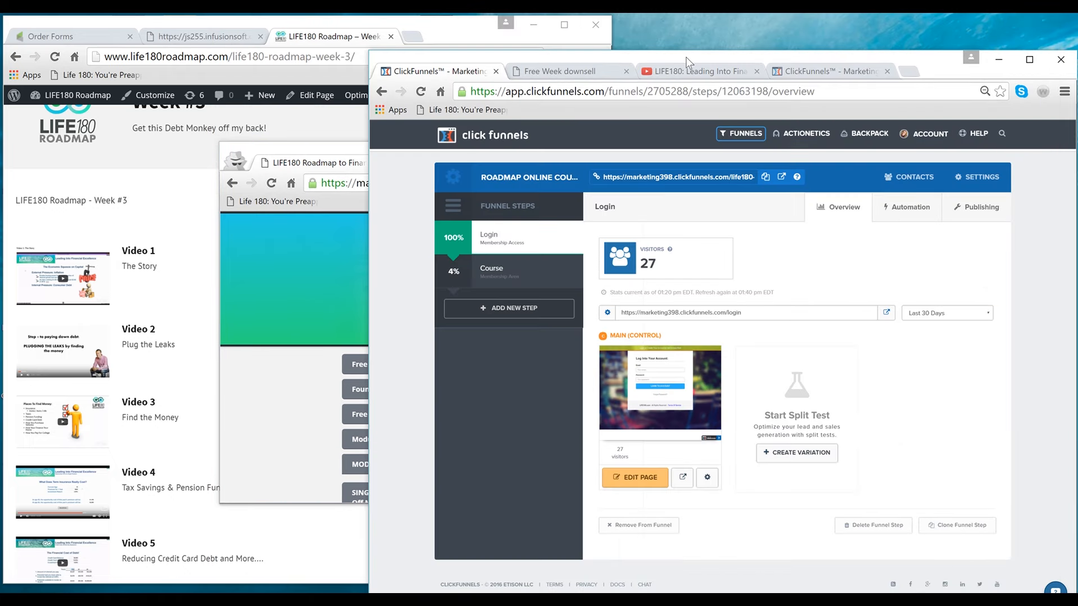
click(528, 284)
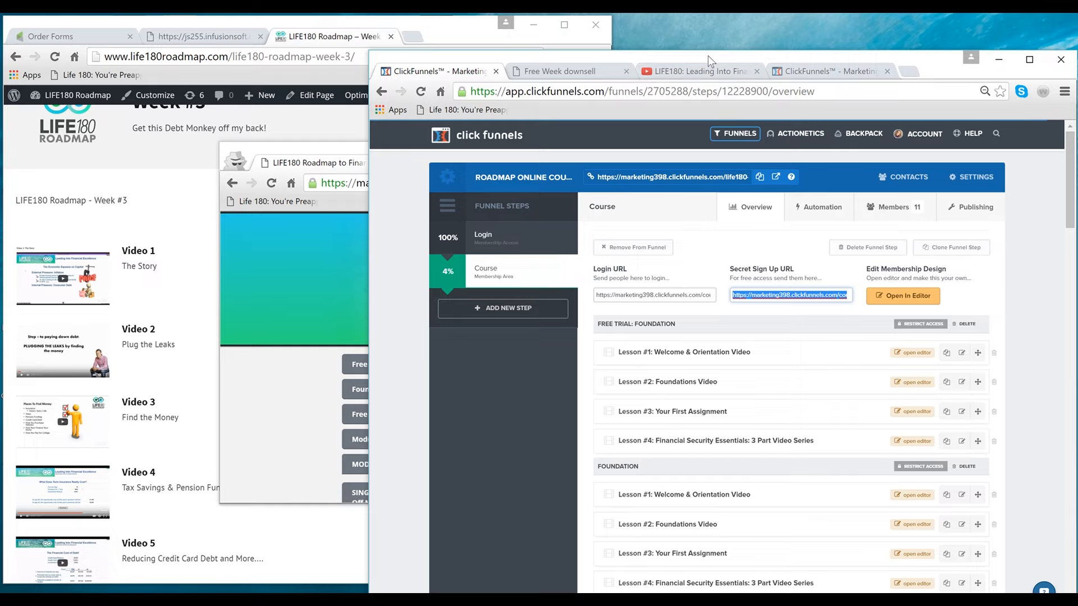
- Check which products the Foundation lesson section's access is restricted to, then close its settings without updating
drag(709, 55, 698, 21)
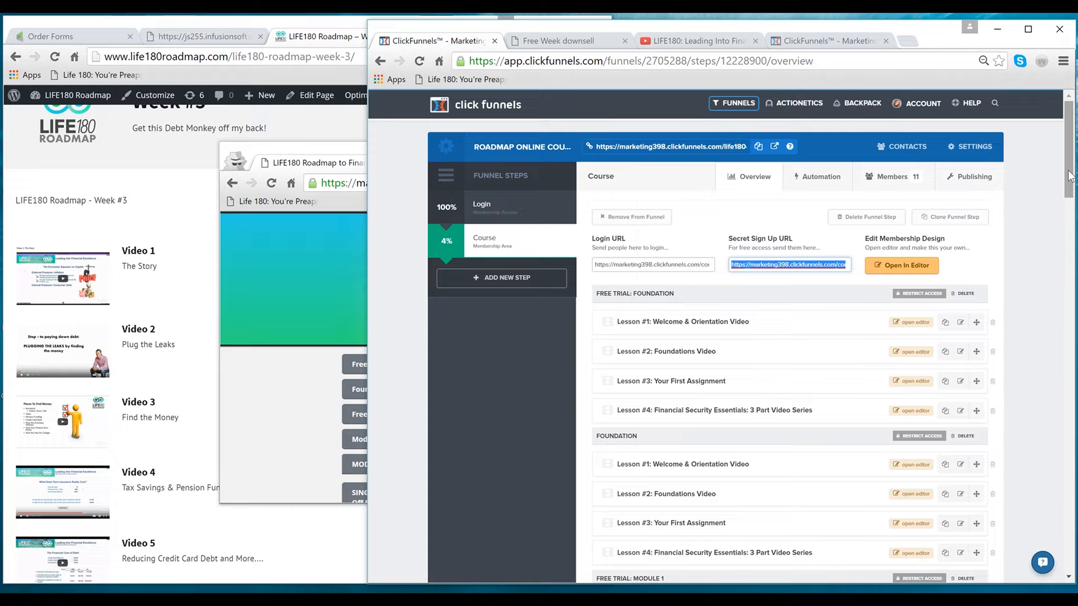
mouse_move(1068, 177)
mouse_down()
mouse_move(1070, 234)
mouse_move(1070, 183)
mouse_up()
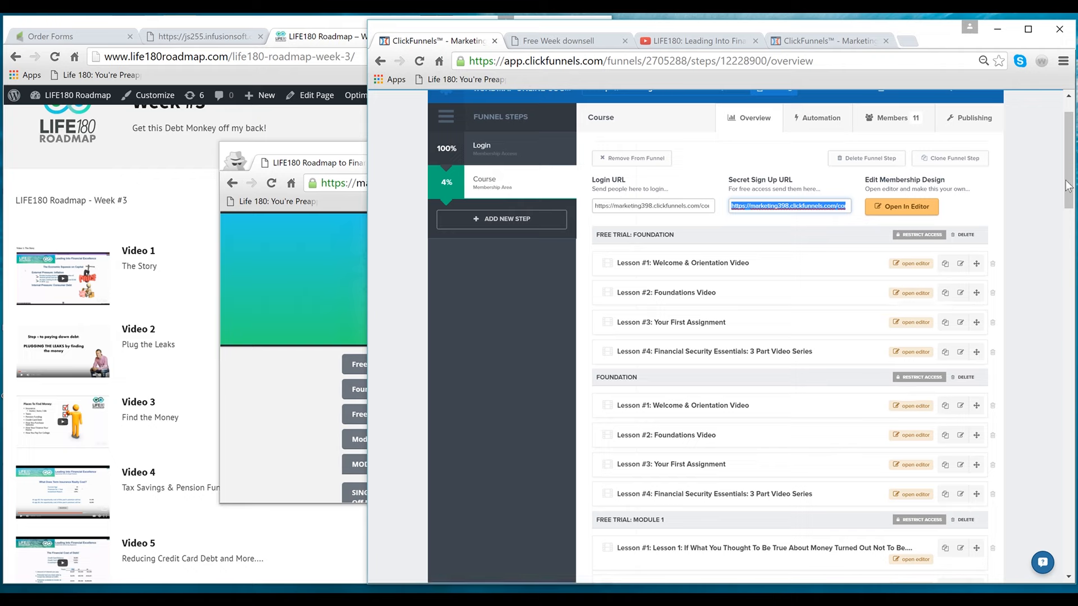
drag(1070, 183, 1069, 237)
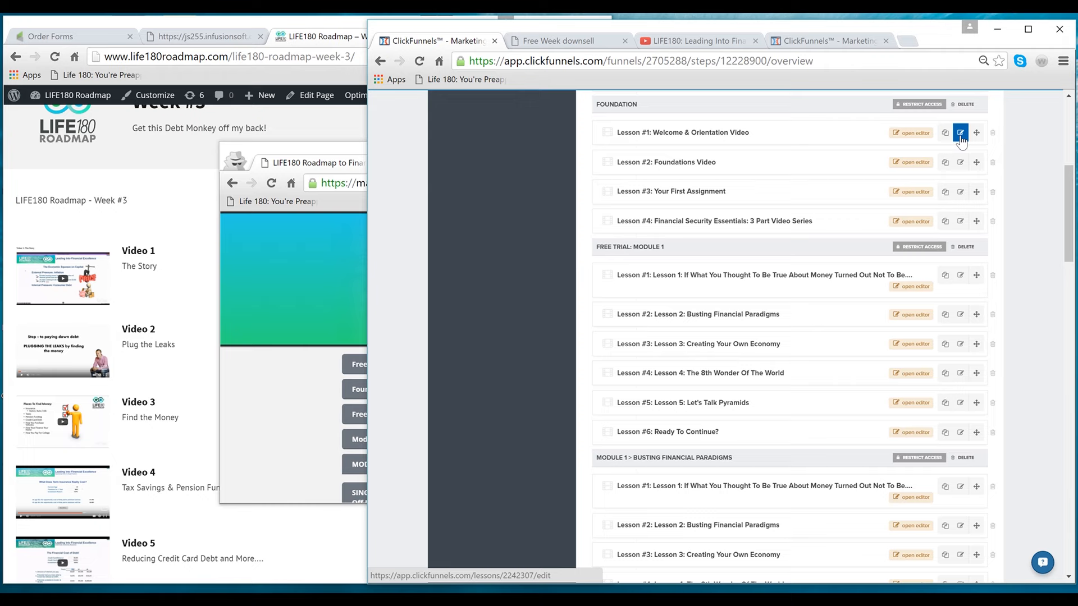
click(918, 108)
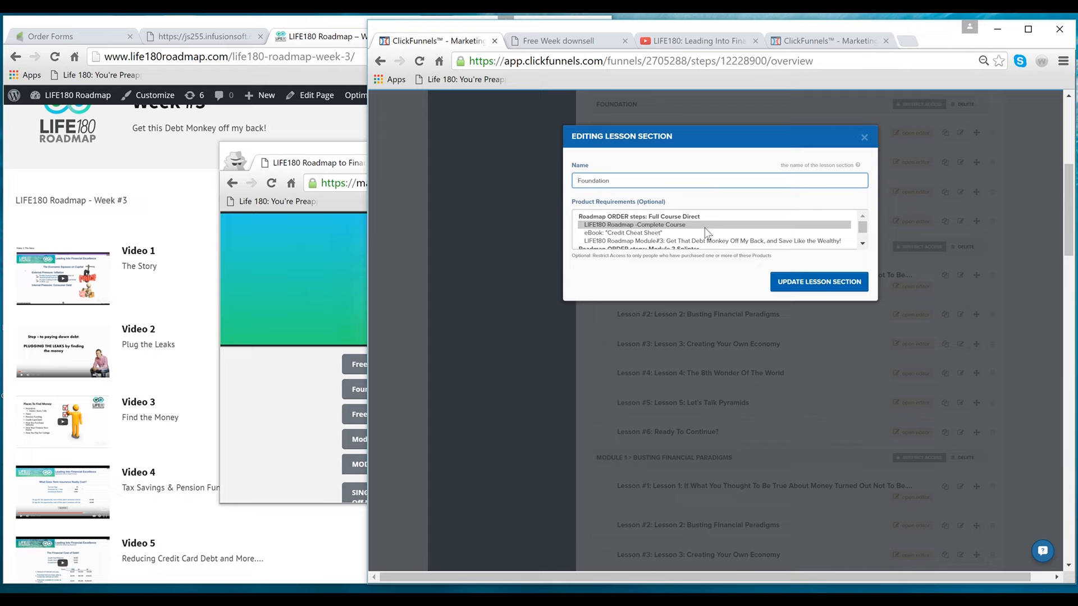
click(861, 240)
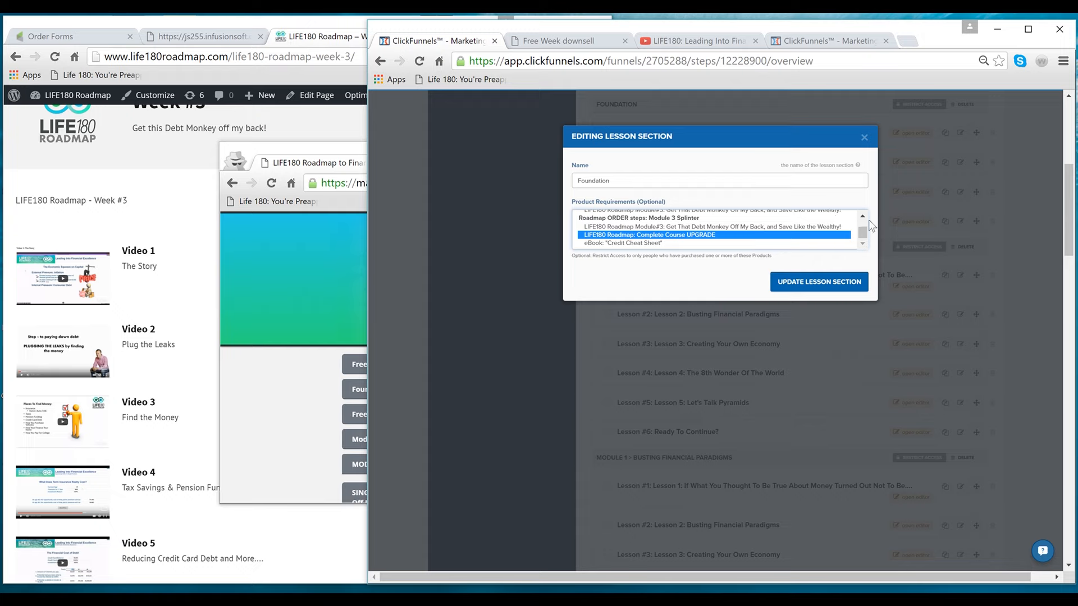
scroll(862, 219, up, 5)
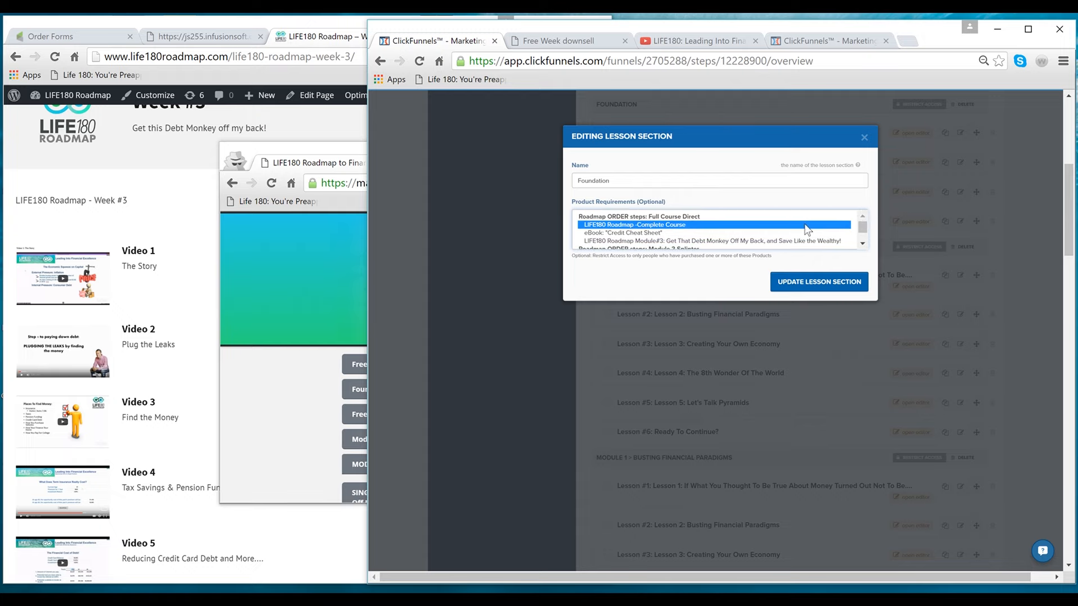
click(864, 137)
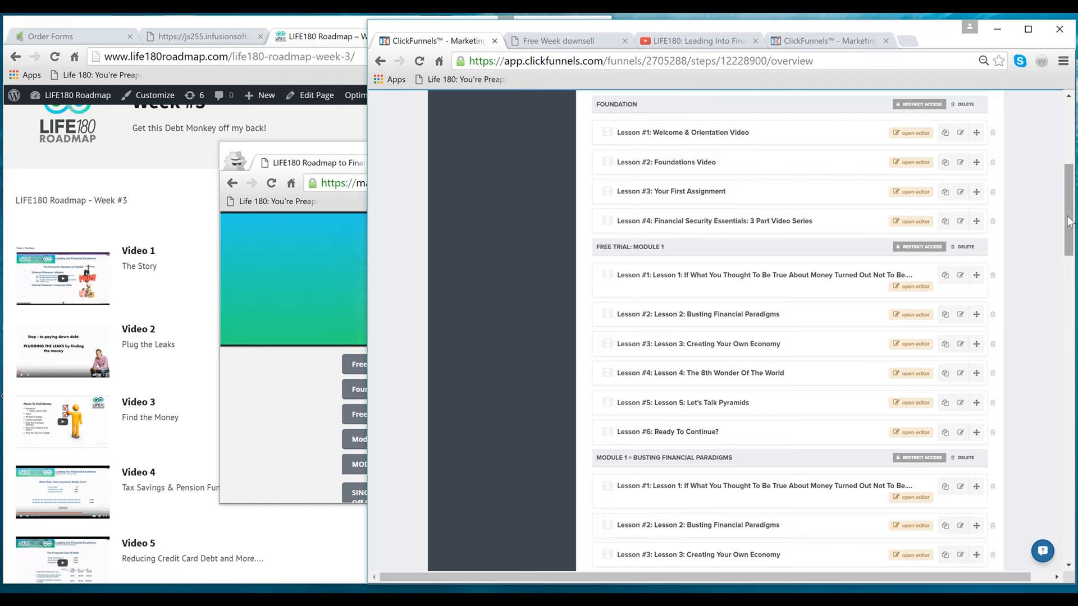
- Check the product requirements of the SINGLE MODULE 3 section, close them, and look through the Module 3 lessons' drip delays
scroll(1068, 220, up, 3)
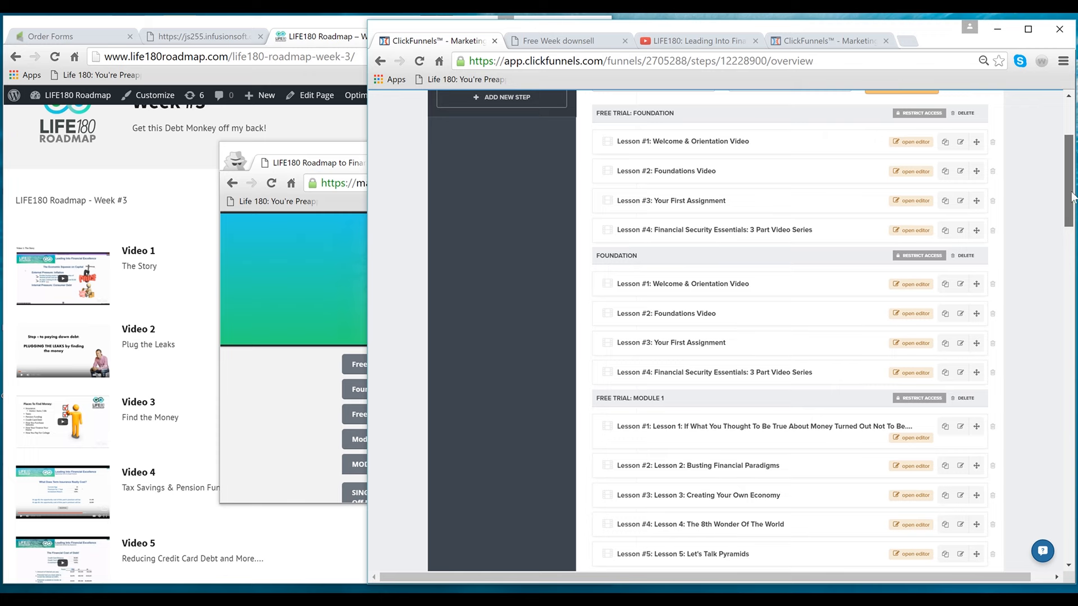
scroll(1070, 239, down, 8)
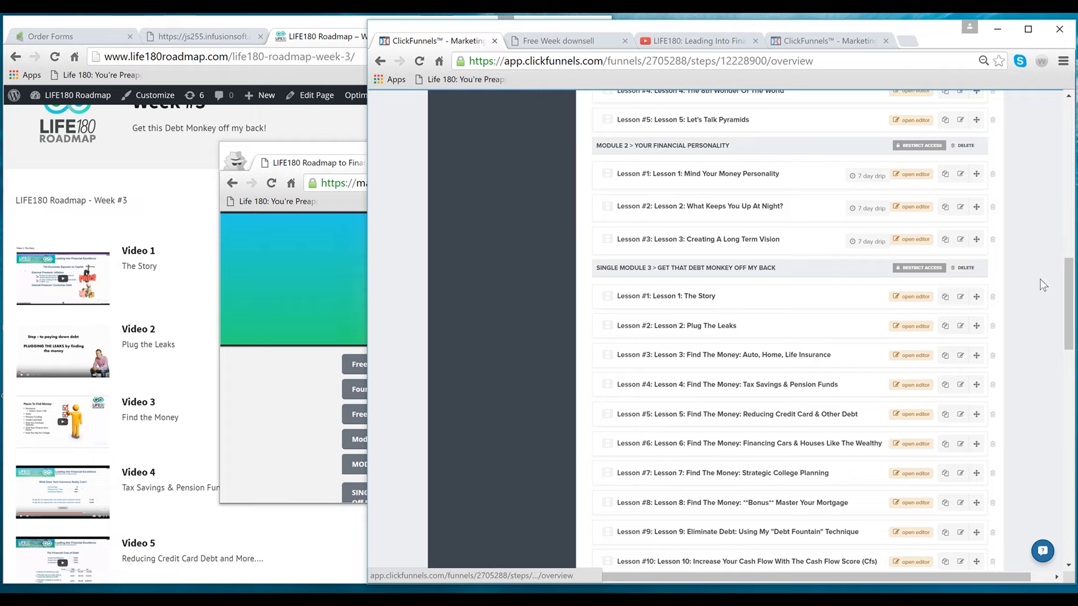
drag(1068, 297, 1070, 318)
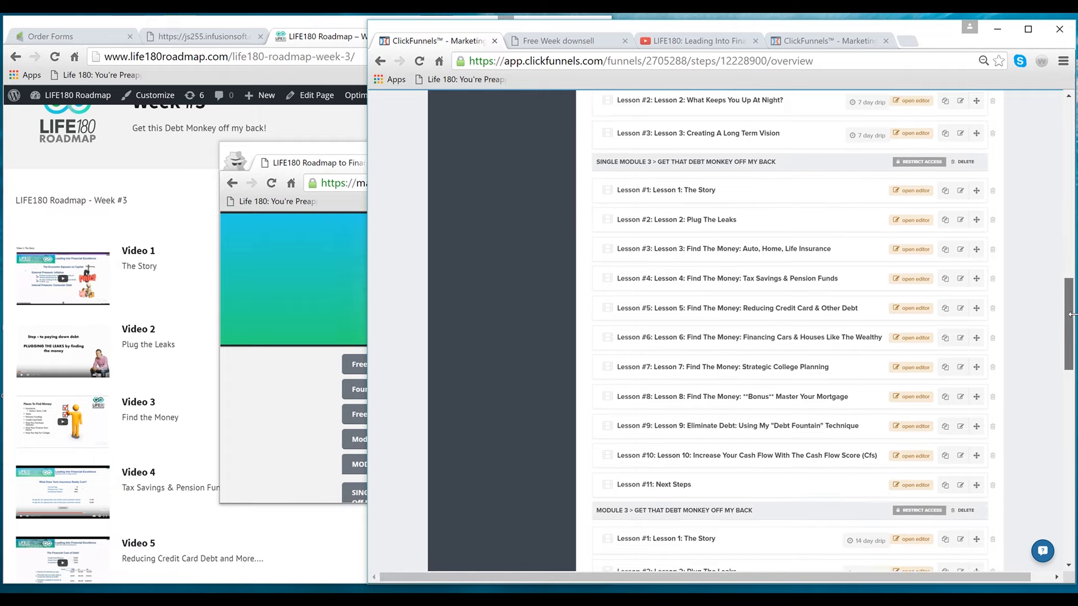
click(914, 165)
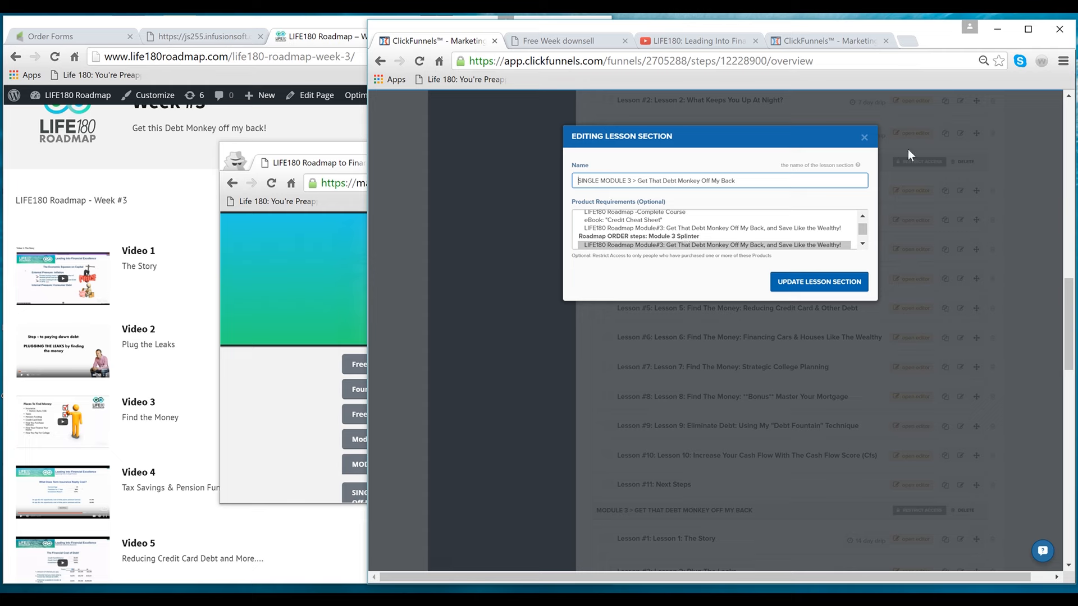
click(864, 139)
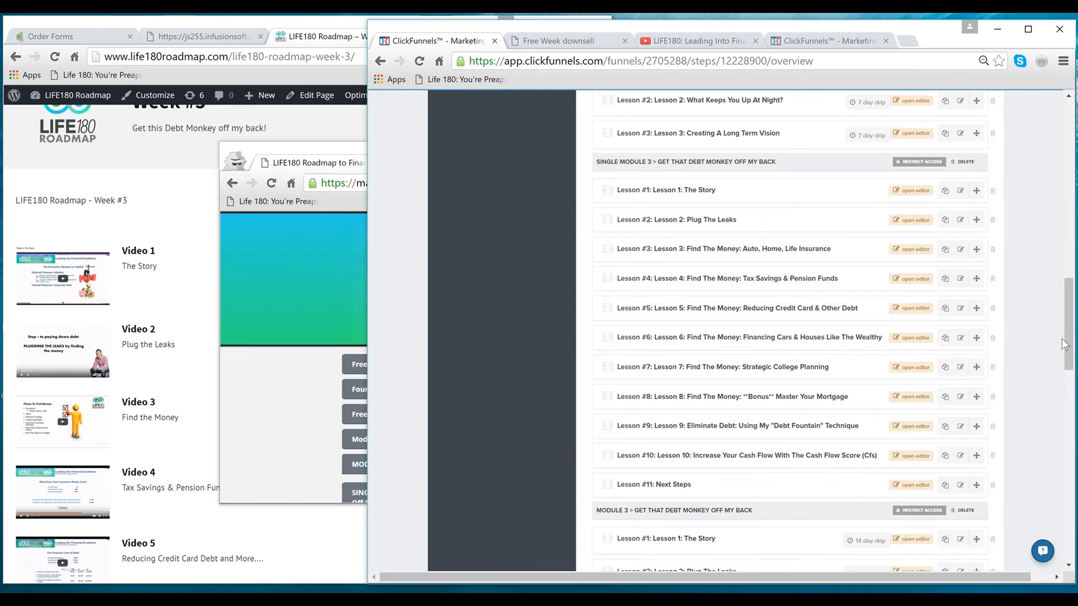
drag(1068, 344, 1073, 411)
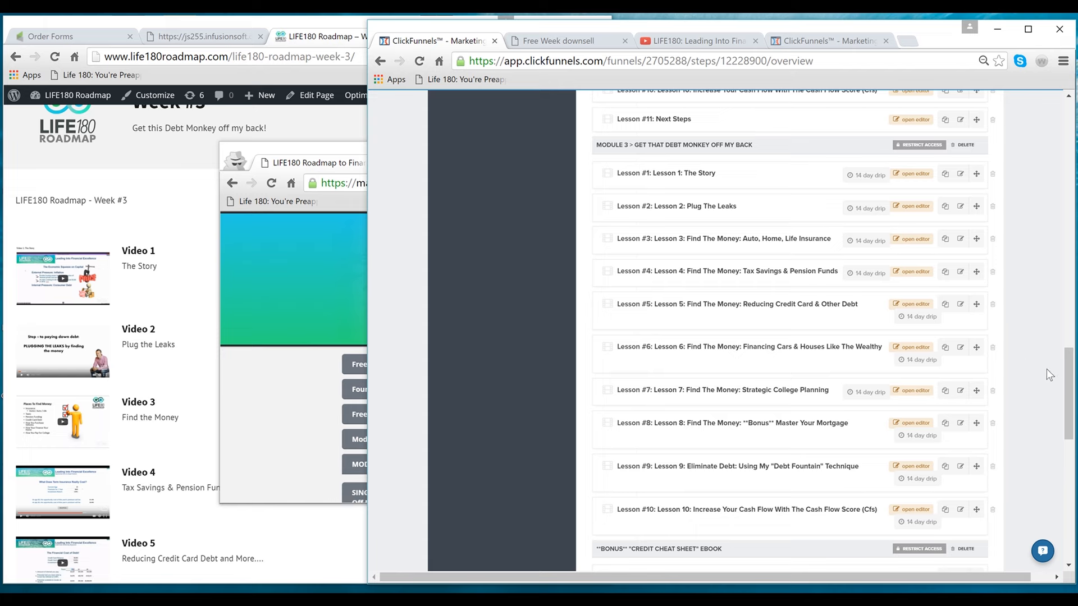
drag(1072, 387, 1073, 98)
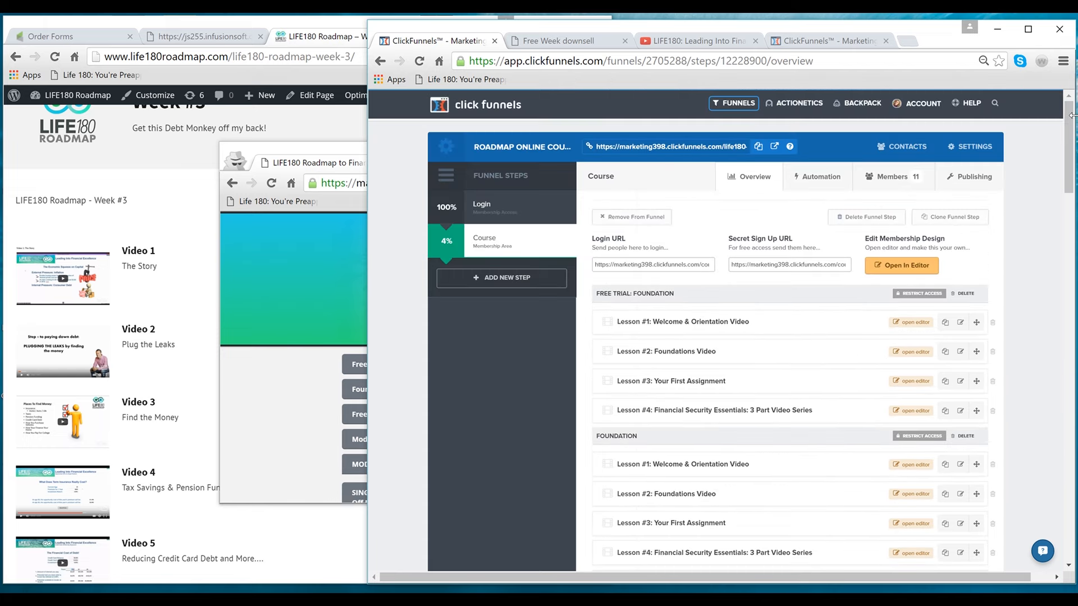
- Open the Roadmap Full Members action funnel in Actionetics
mouse_move(808, 115)
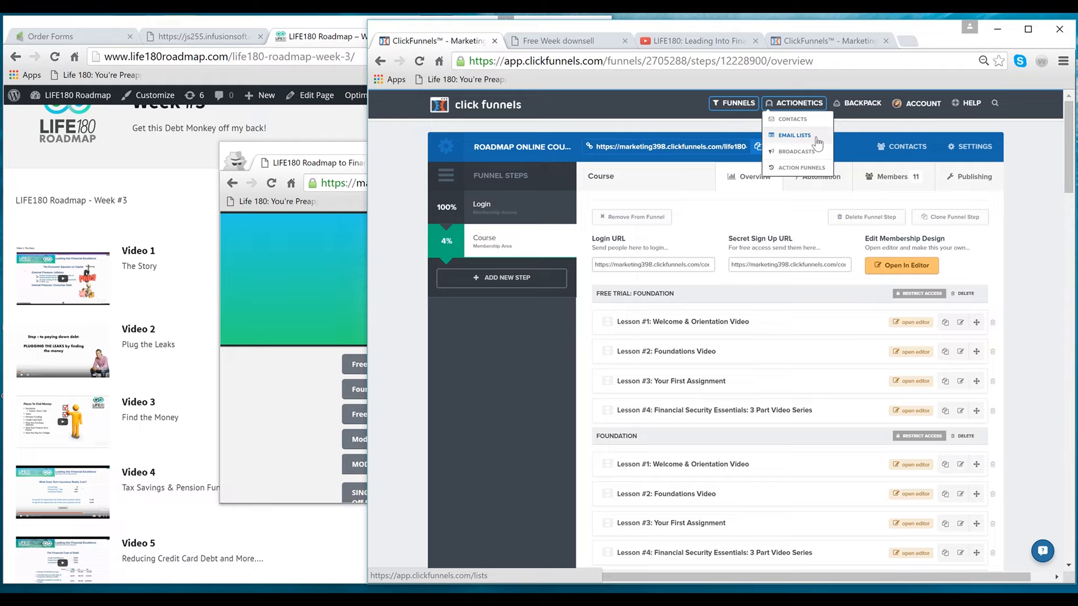
click(817, 169)
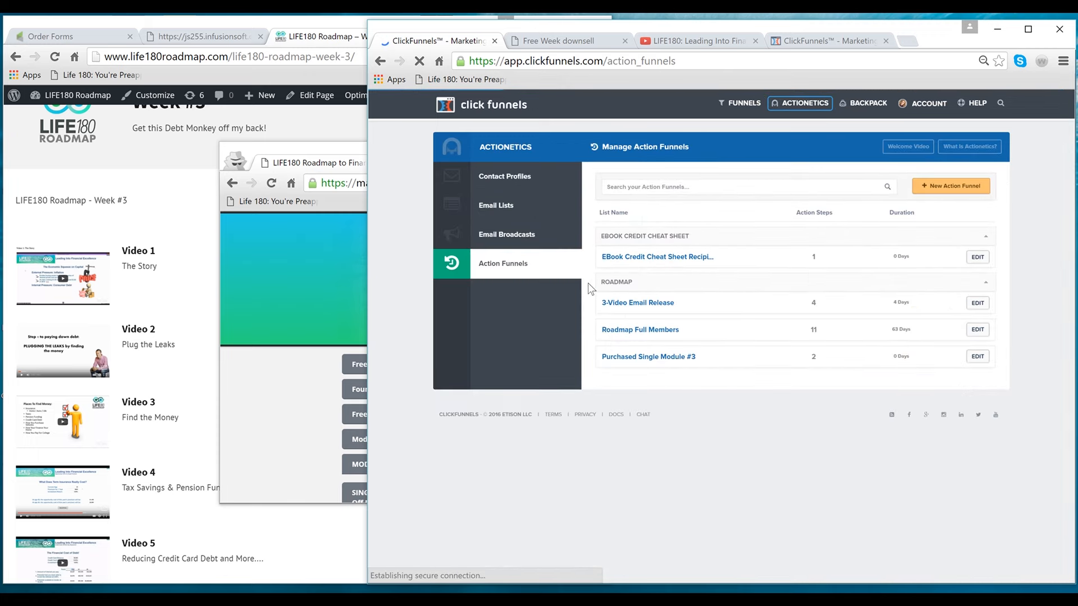
click(658, 330)
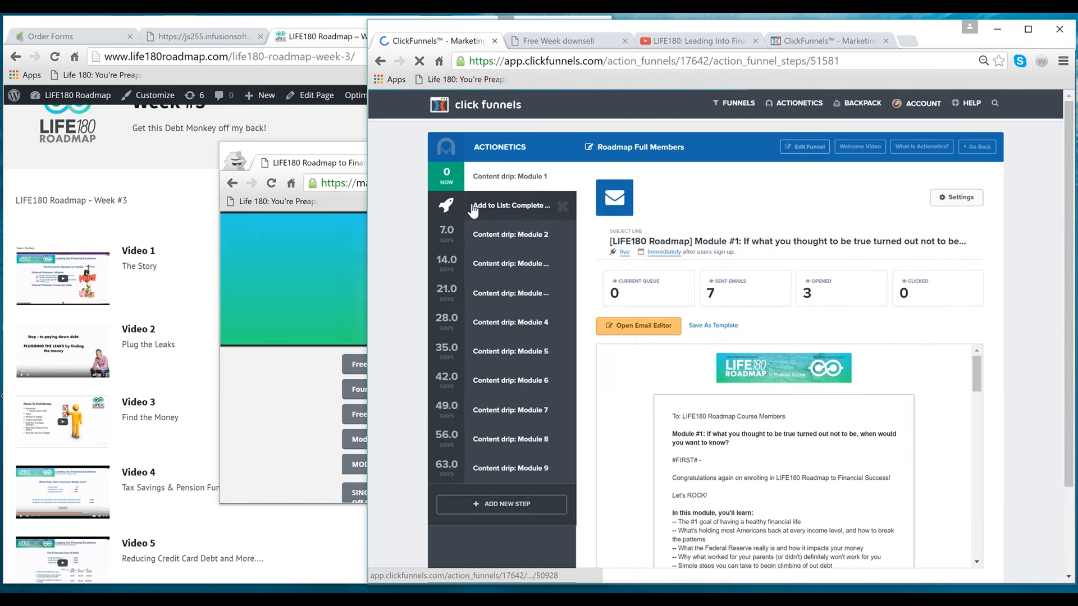
- Switch to the Infusionsoft window and open the PROGRAM: Life180 Roadmap (integrate w/ OptimizePress) campaign in Campaign Builder
click(206, 41)
click(206, 40)
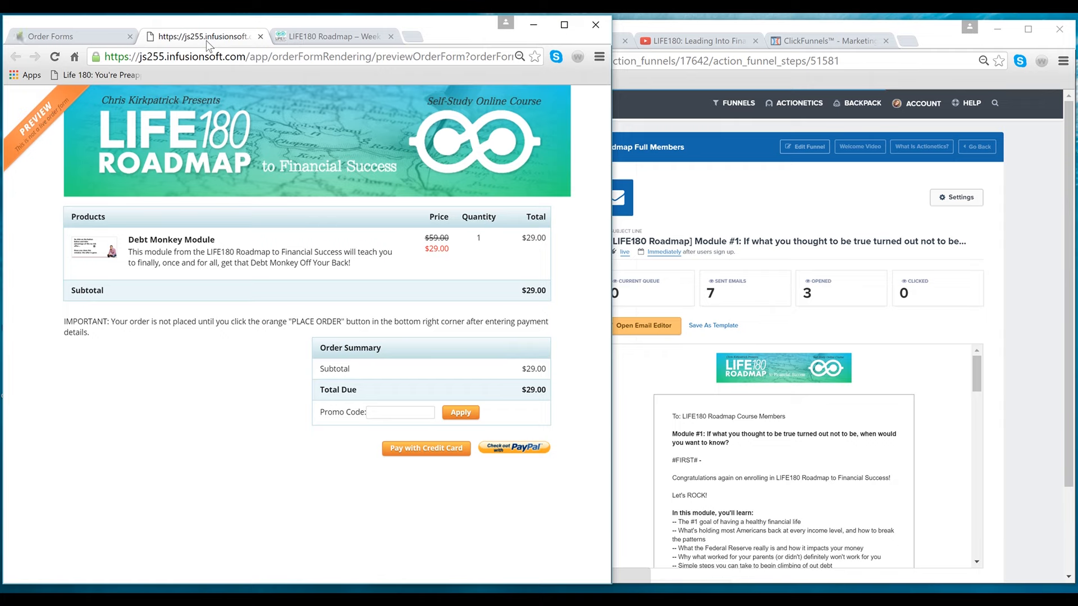
click(74, 37)
mouse_move(84, 100)
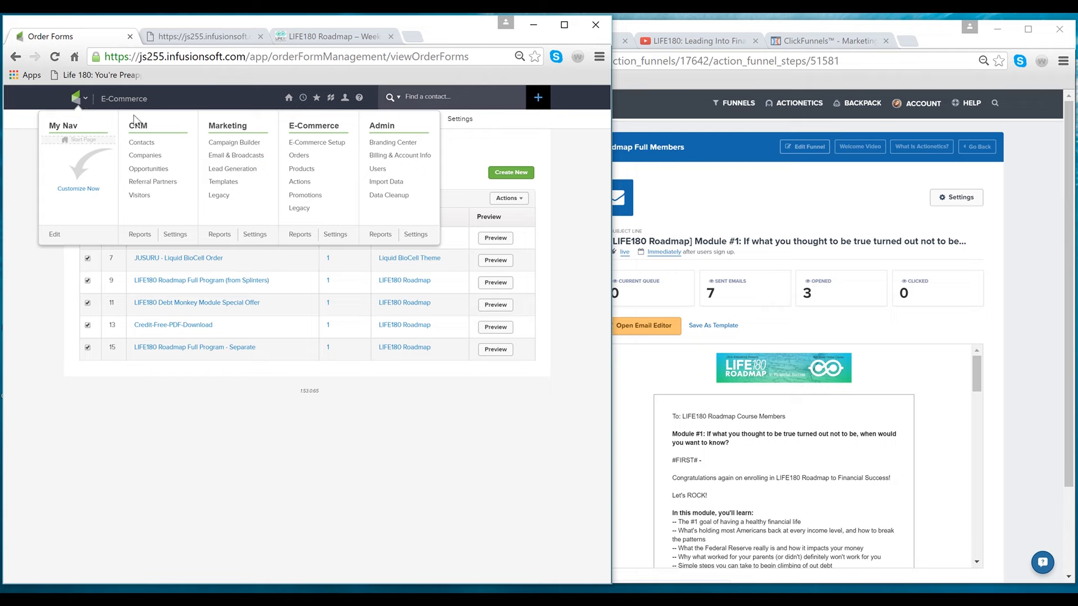
click(224, 144)
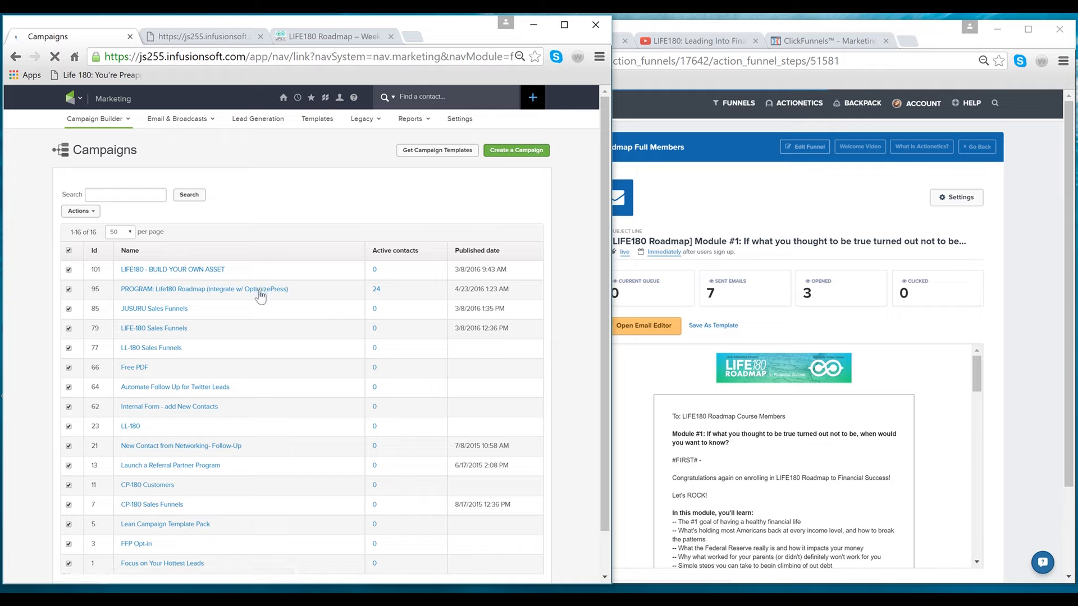
click(261, 290)
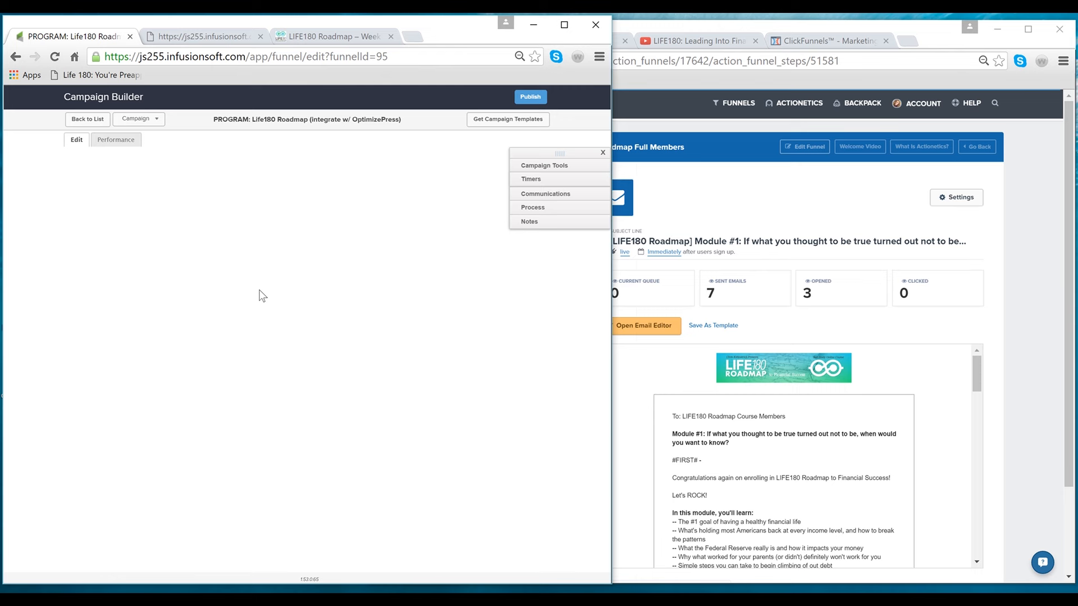
- Look across the campaign flow, open the Module Drip Release Emails sequence, and widen the window and clear the tools palette to show it
drag(304, 270, 36, 293)
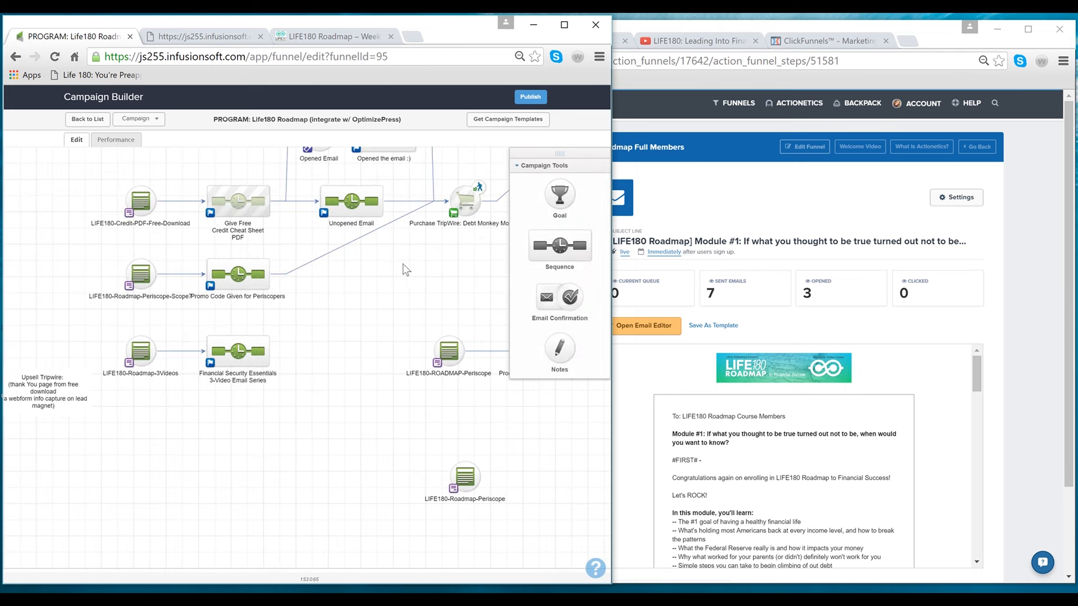
drag(344, 285, 5, 316)
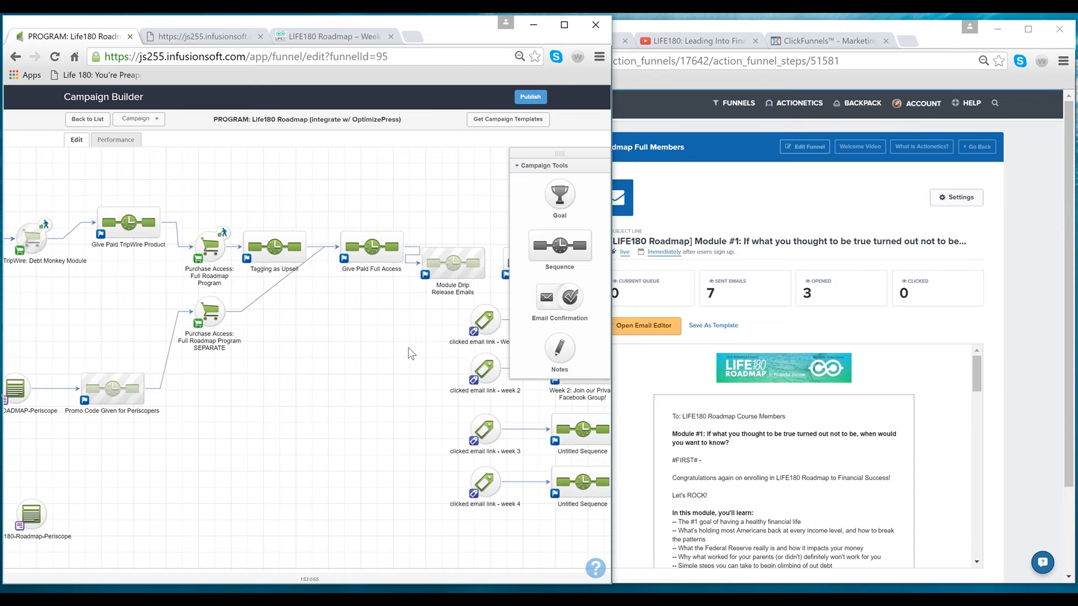
drag(408, 348, 248, 332)
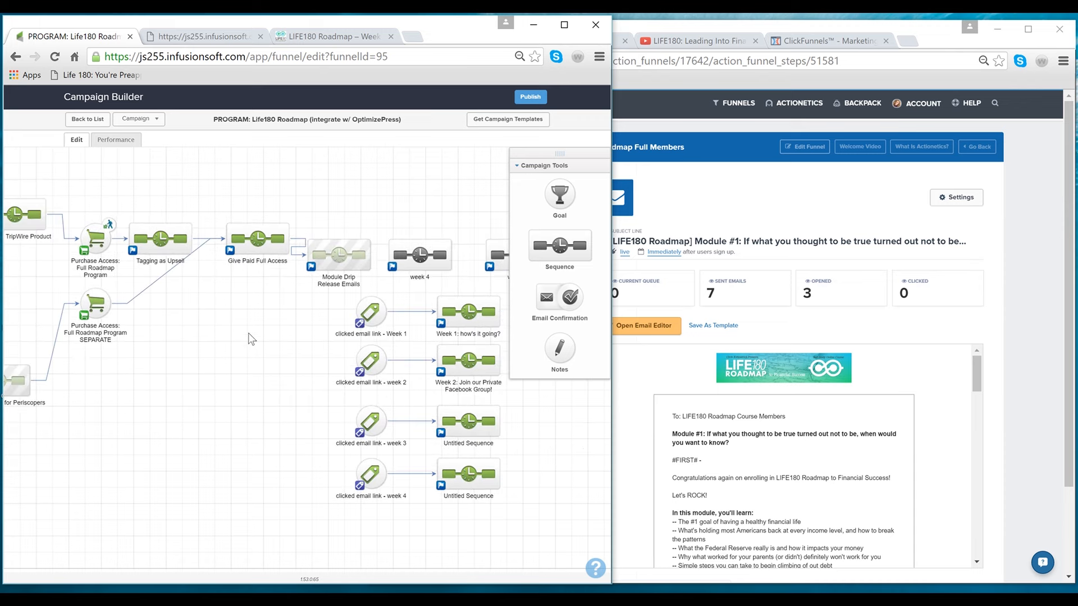
click(292, 249)
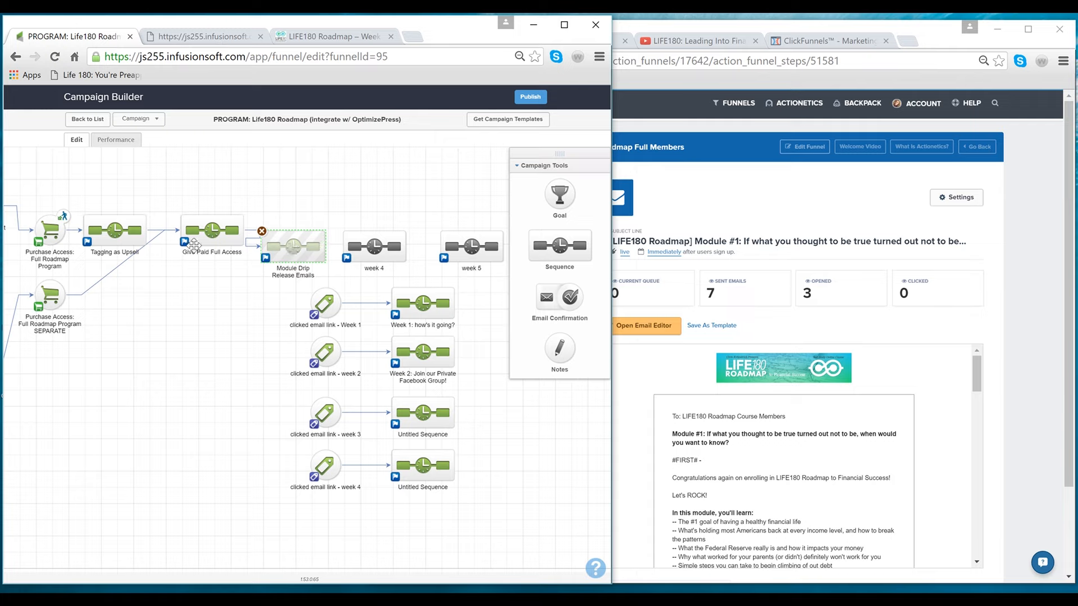
double_click(287, 240)
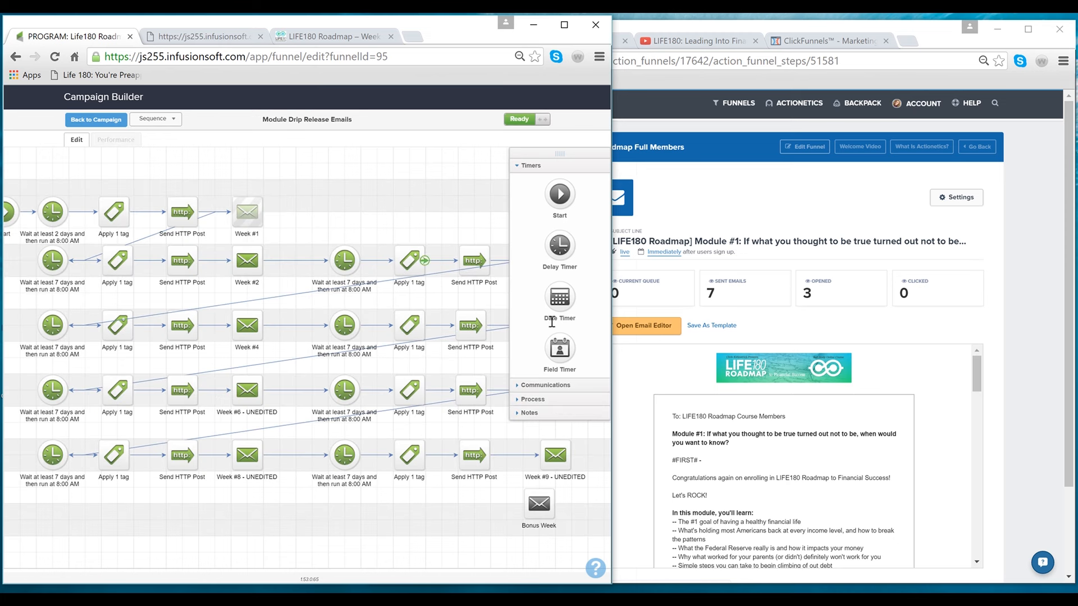
drag(612, 372, 675, 368)
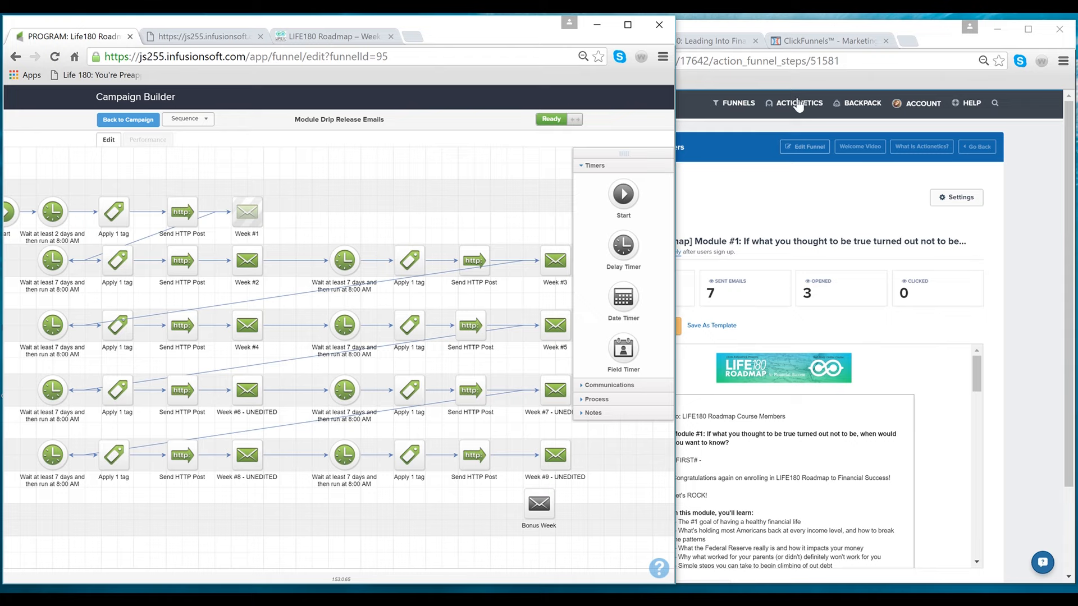
drag(613, 152, 613, 315)
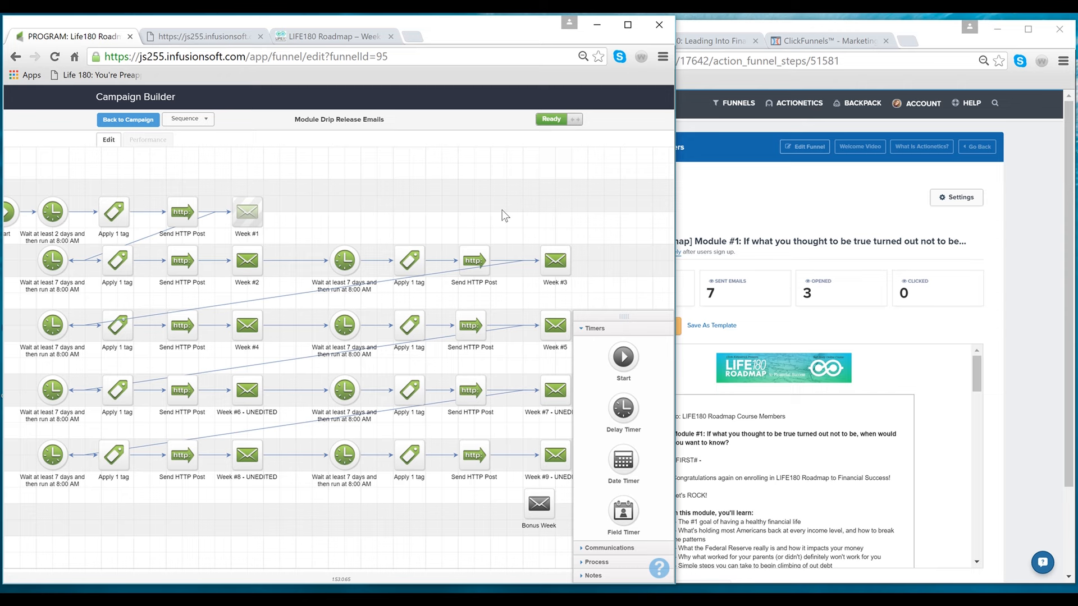
- Return to ClickFunnels and view the Roadmap Full Members content drip emails for Modules 1 and 2, both Module 3 emails, and Module 4
click(759, 210)
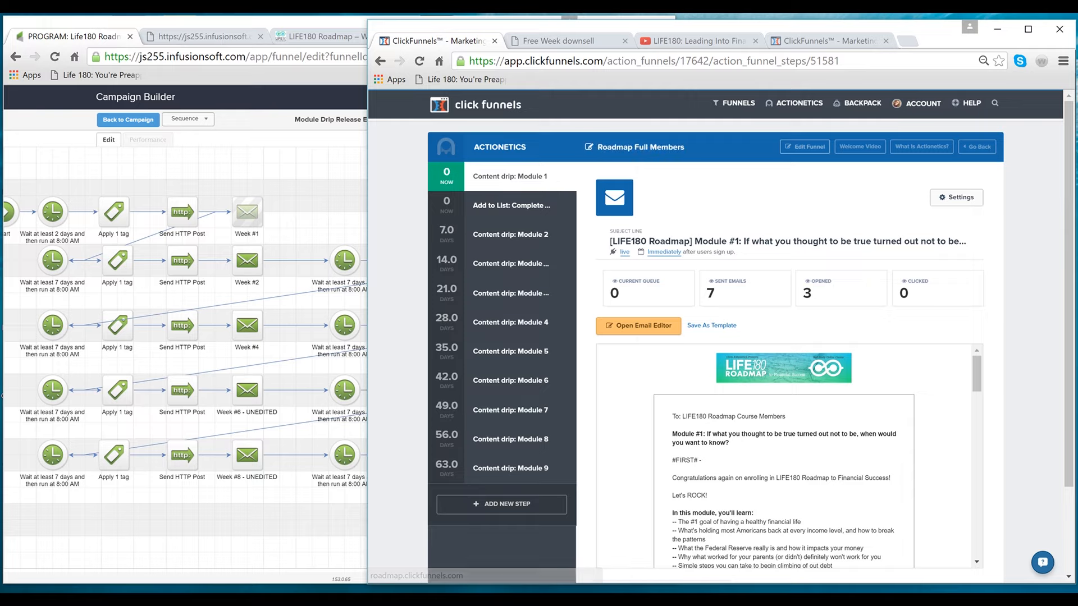
scroll(983, 292, down, 2)
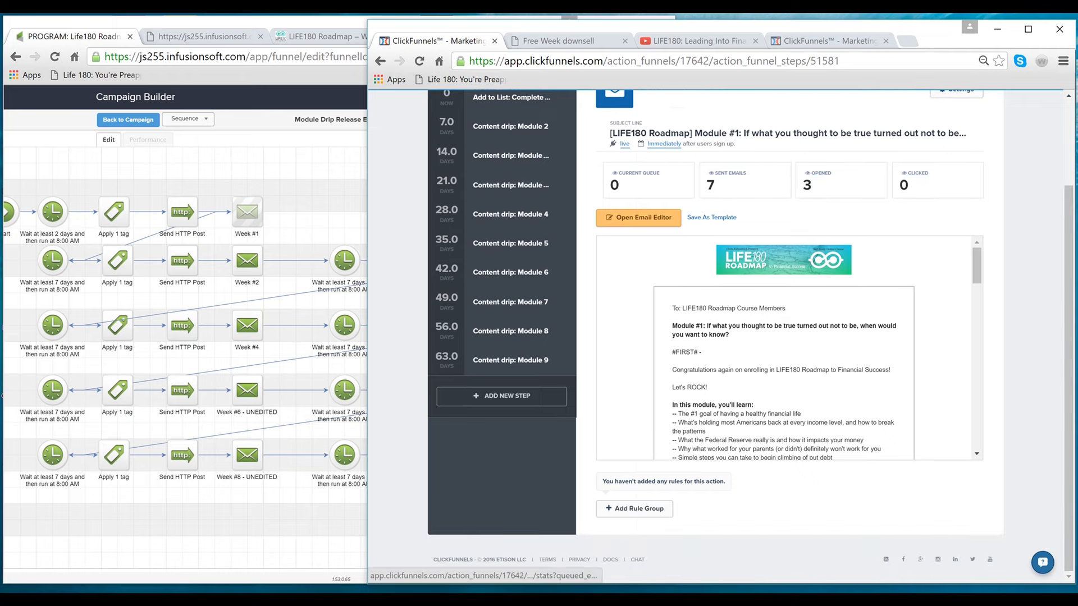
drag(1070, 277, 1069, 224)
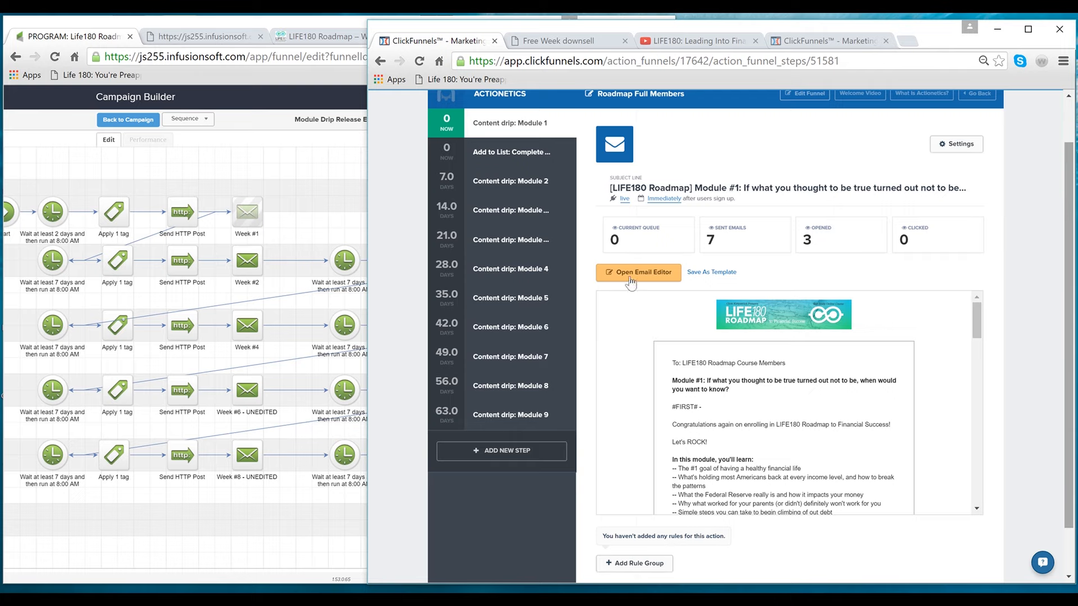
click(464, 186)
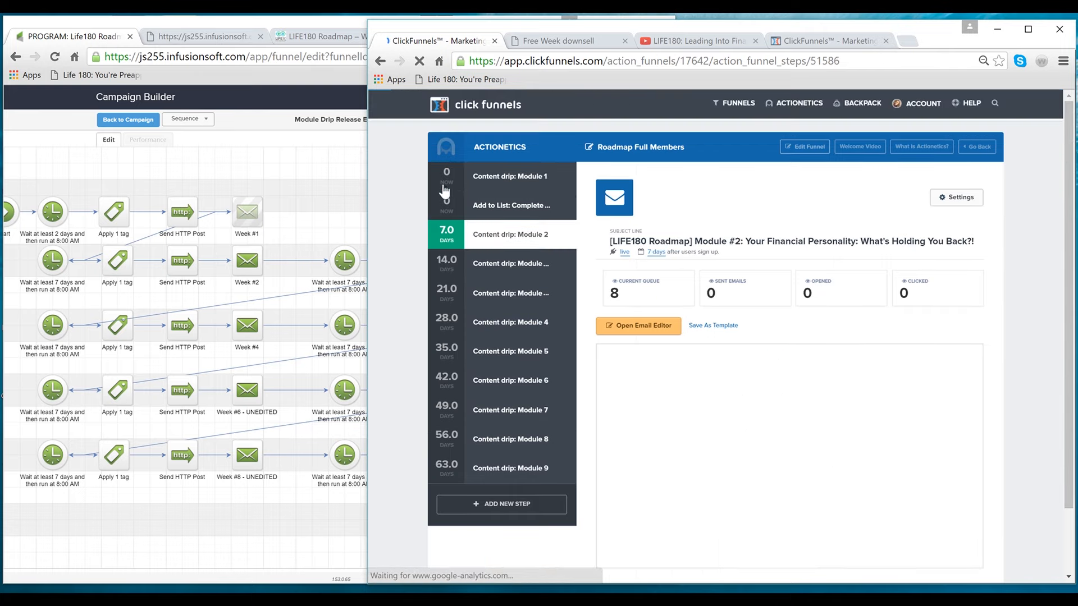
click(445, 262)
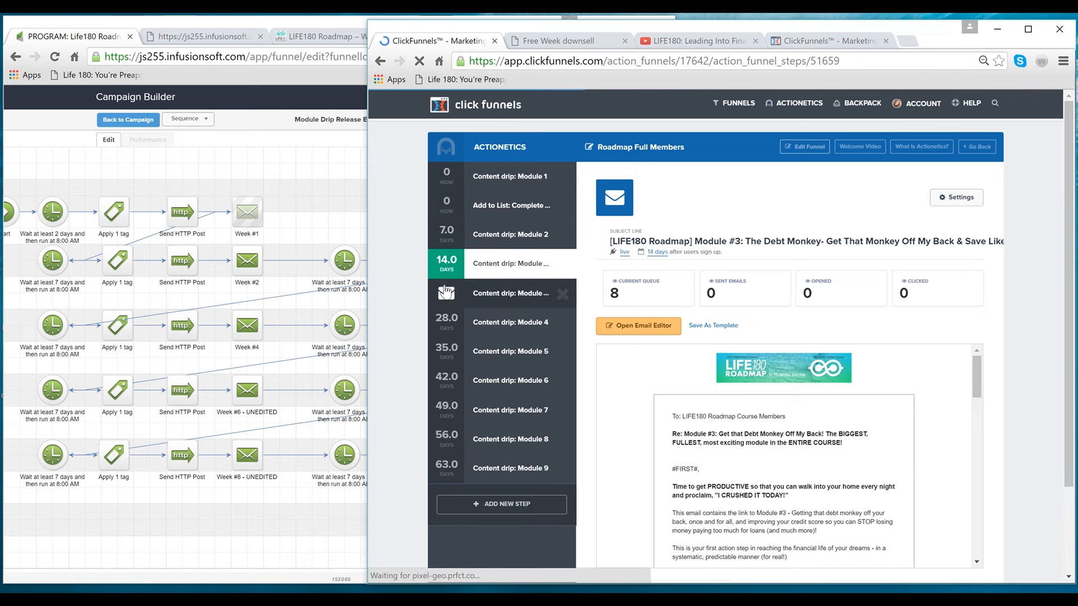
click(446, 291)
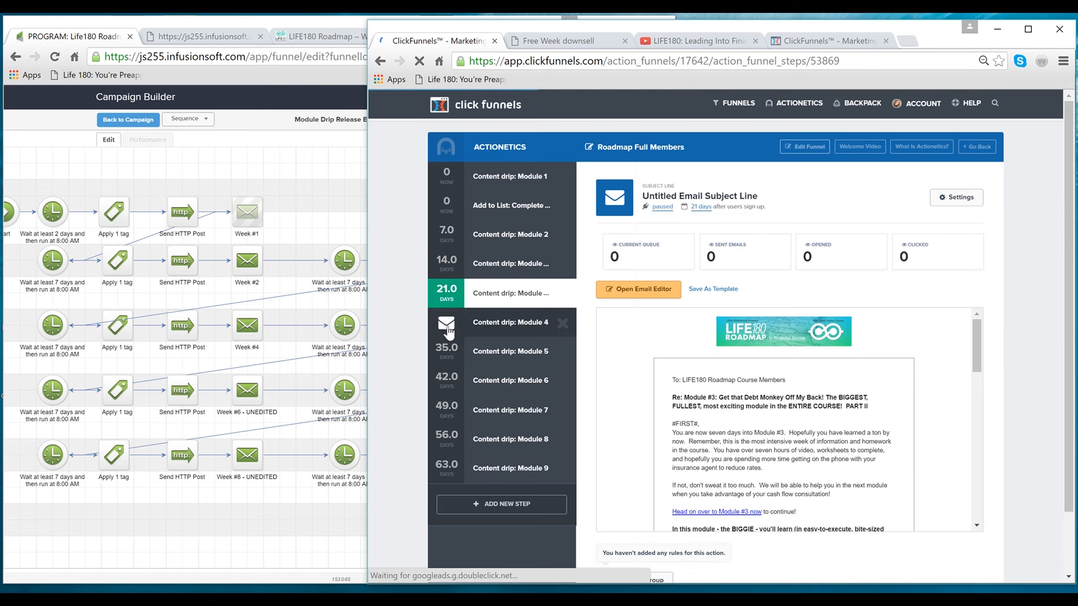
click(448, 333)
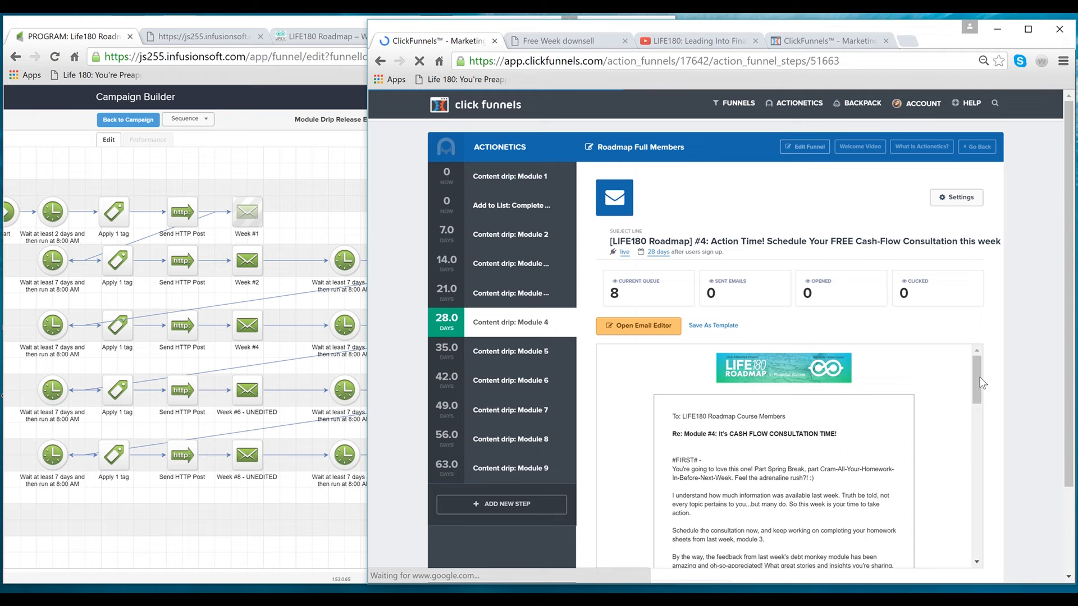
- View the Module 5 content drip email in the Roadmap Full Members action funnel and look over its page
mouse_move(979, 398)
mouse_down()
mouse_move(979, 487)
mouse_move(997, 414)
mouse_move(988, 367)
mouse_up()
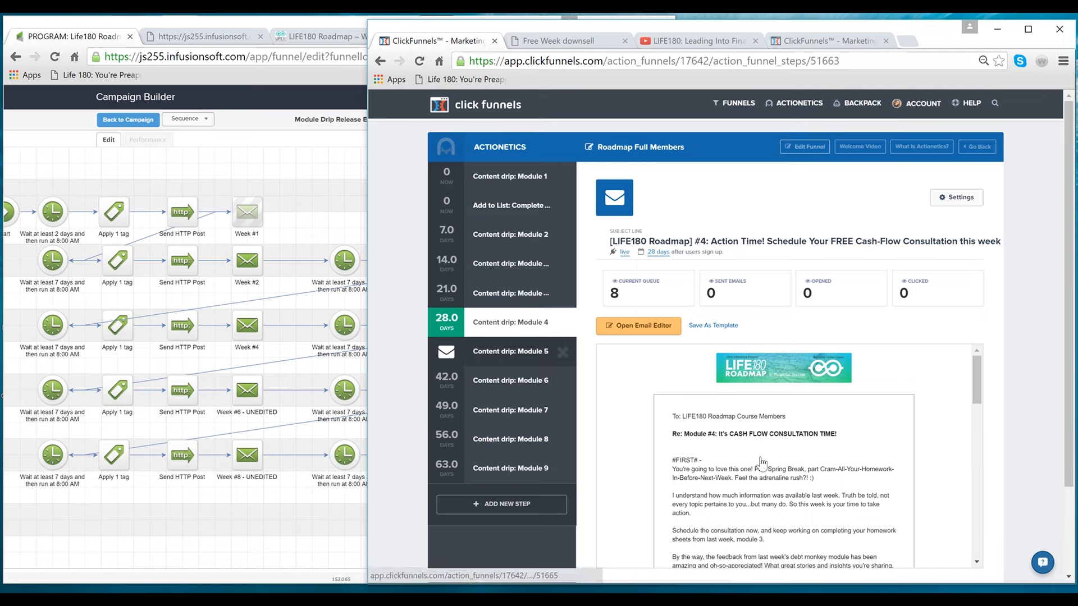
click(510, 351)
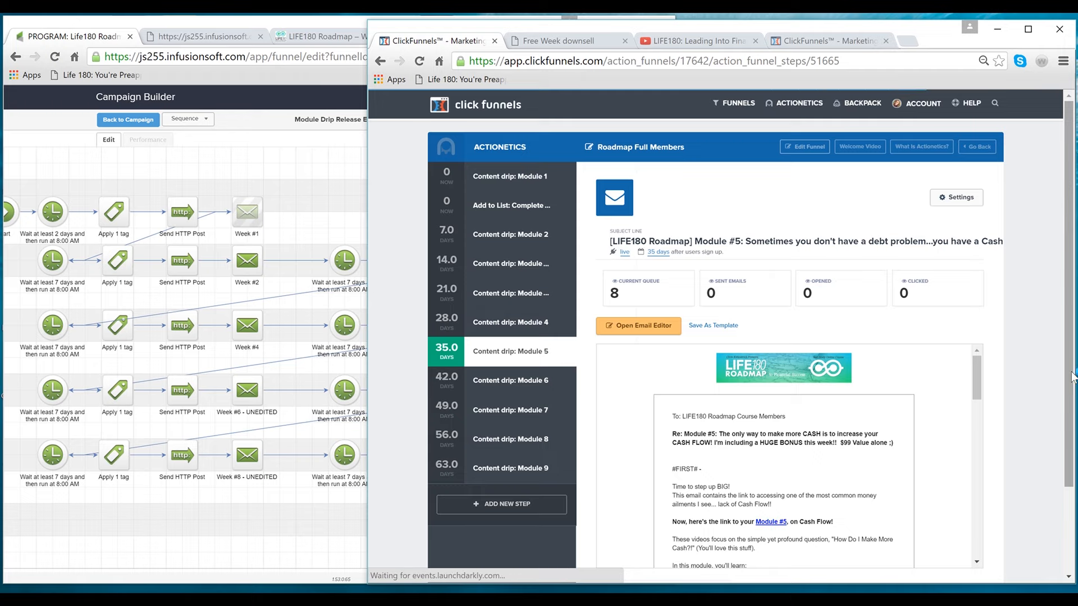
scroll(1072, 355, down, 3)
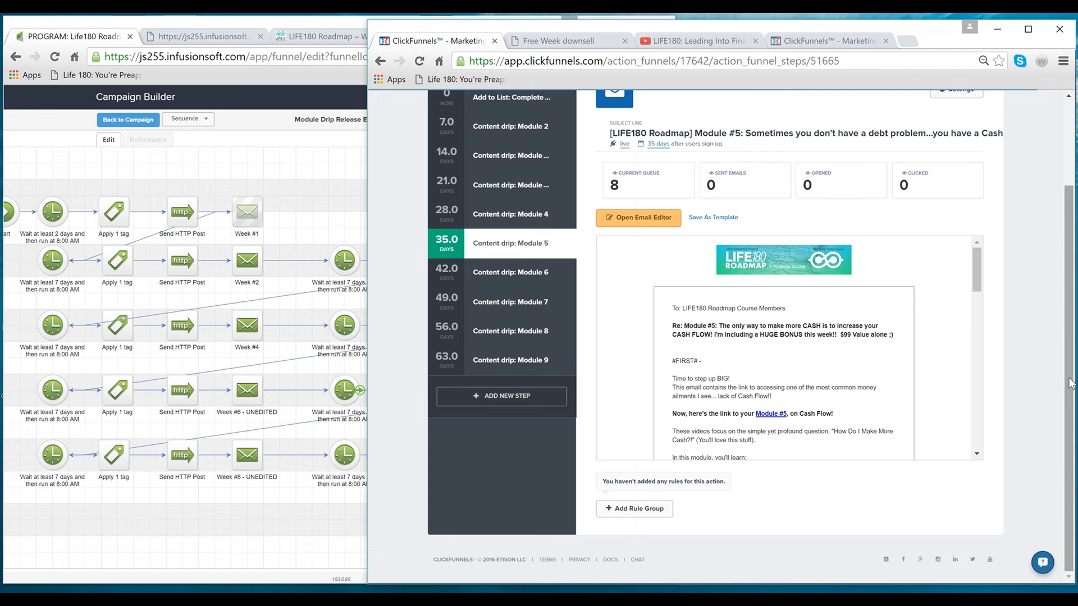
scroll(1073, 283, up, 1)
scroll(1073, 283, up, 2)
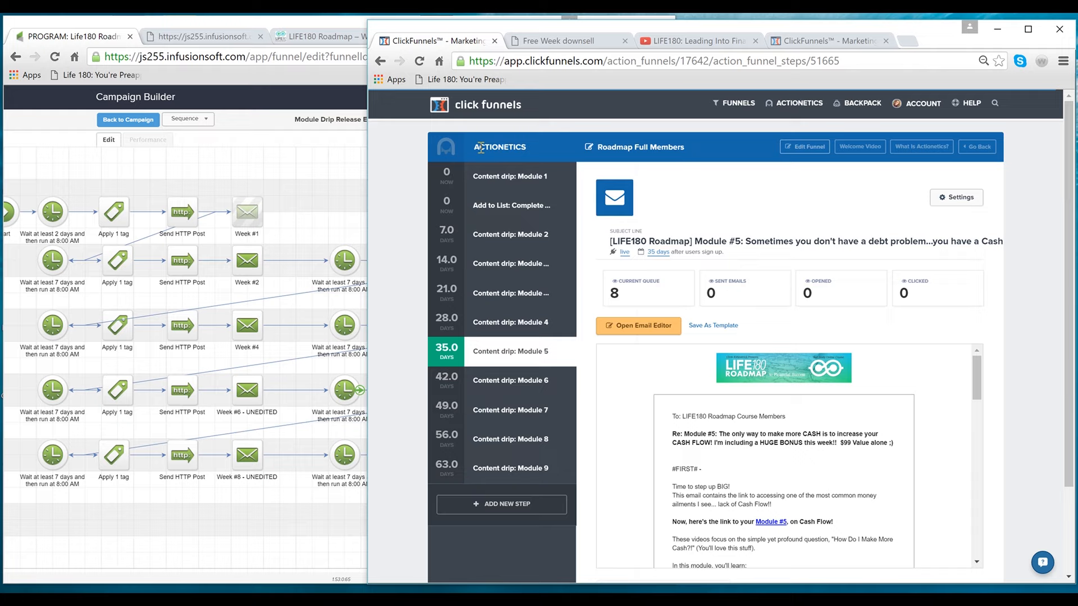
- Open the Backpack dashboard and look through its Affiliates, Commissions, Commission Plans, Affiliate Types and Affiliate Funnels pages
mouse_move(797, 104)
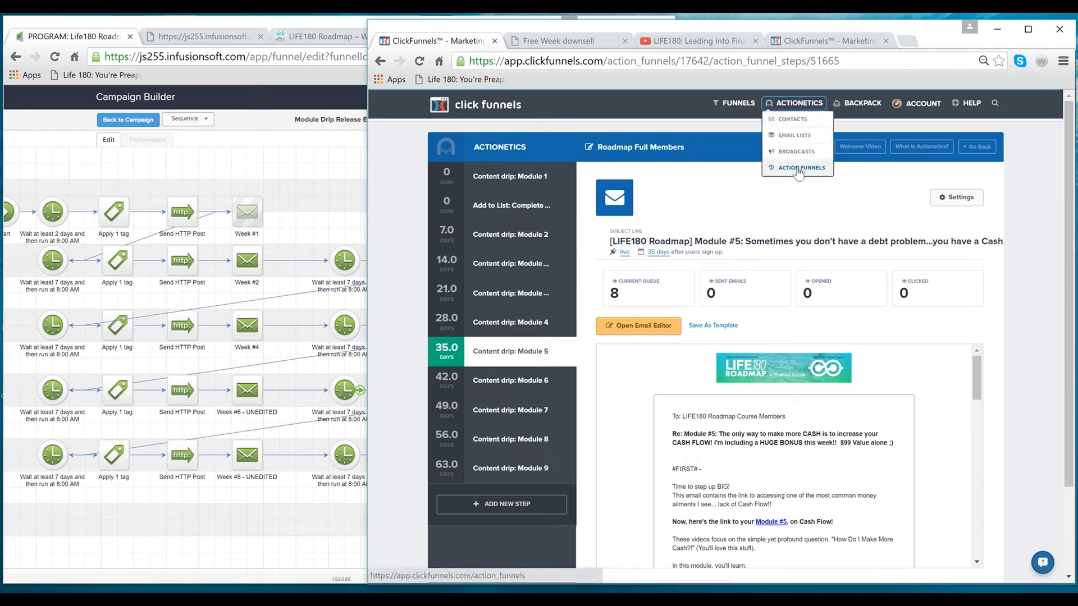
mouse_move(867, 107)
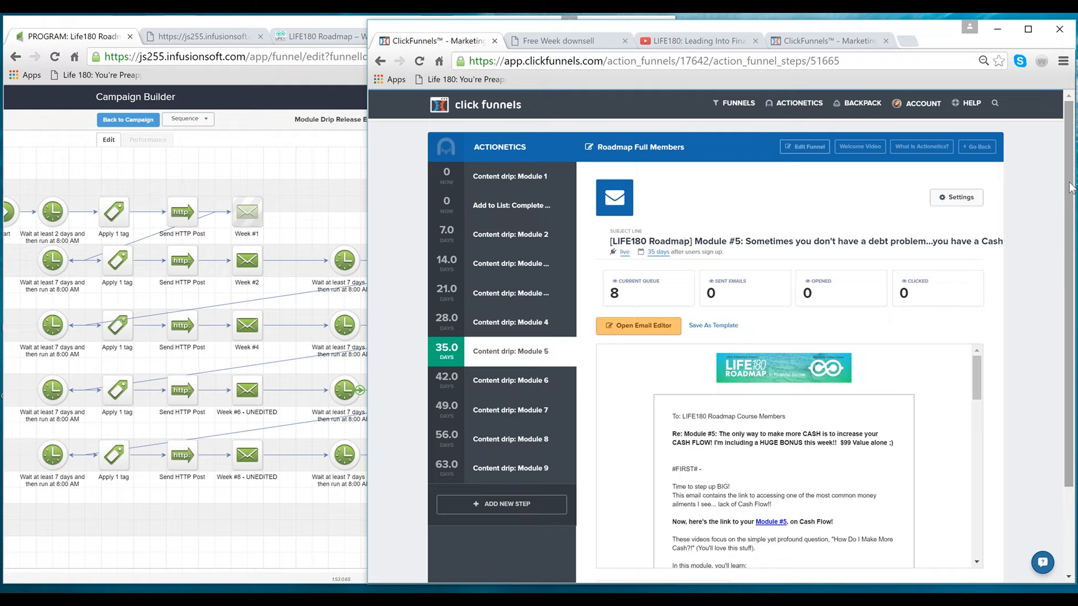
click(863, 104)
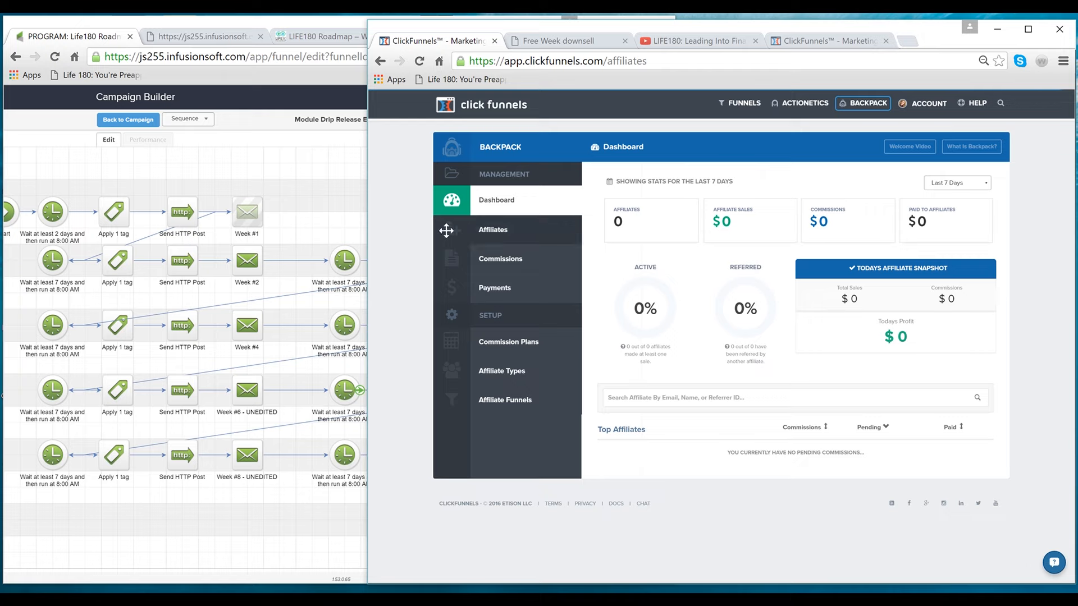
click(464, 236)
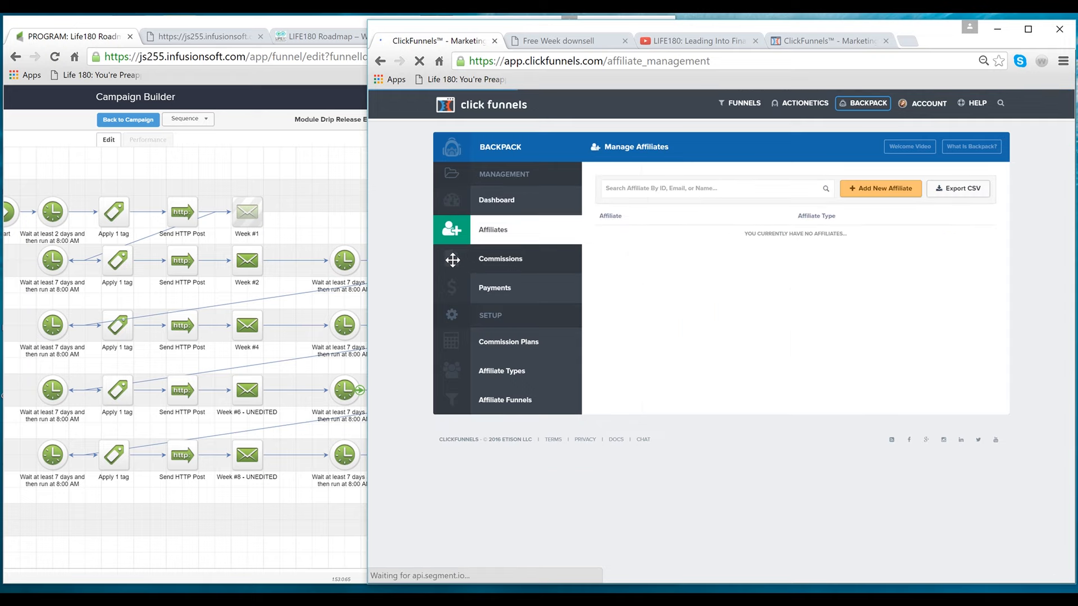
click(452, 259)
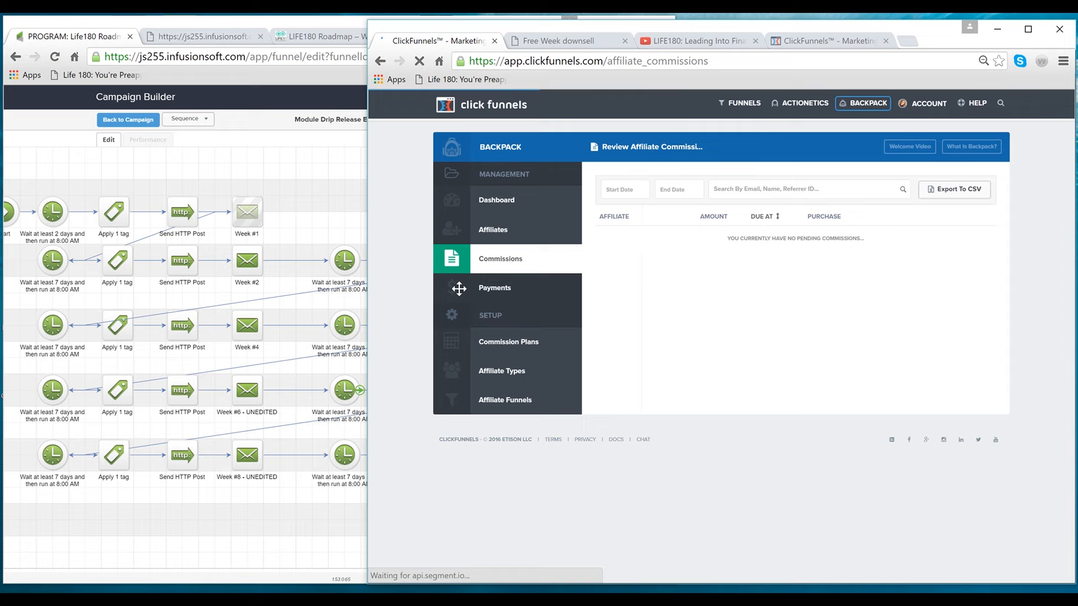
click(456, 340)
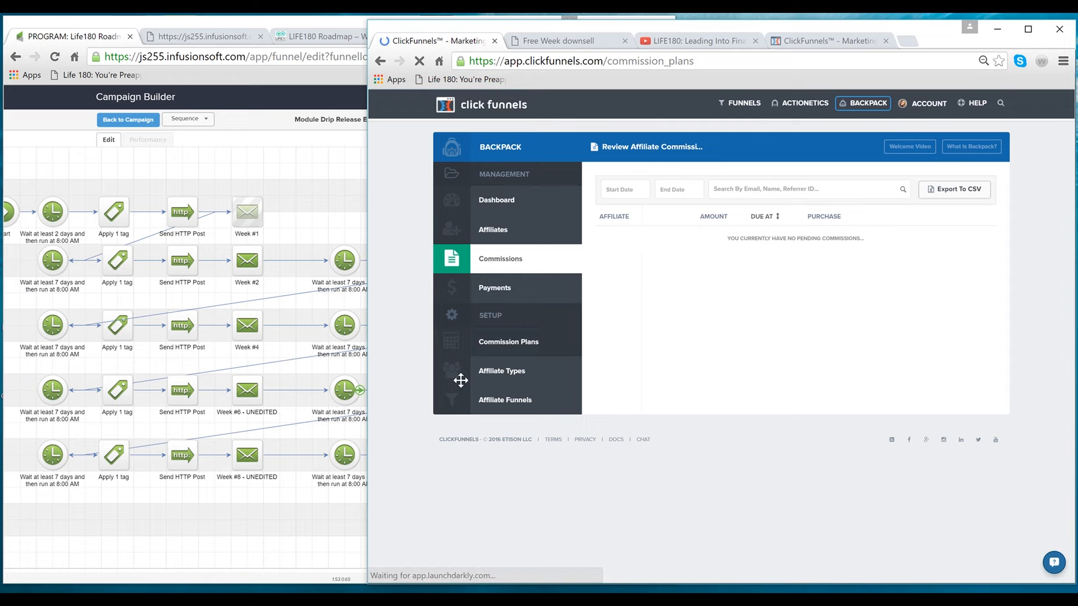
click(455, 375)
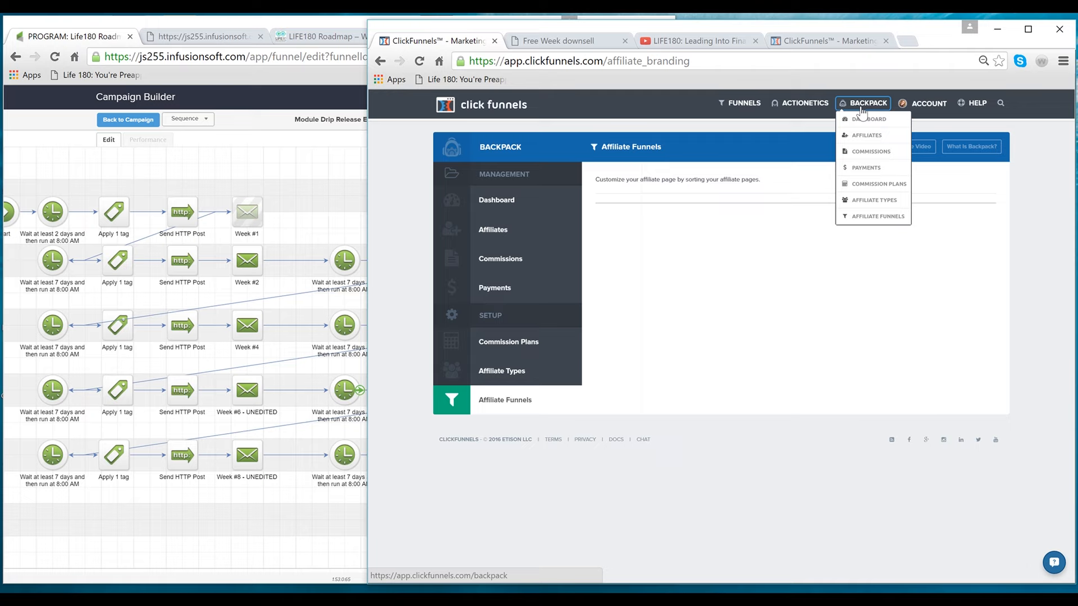
- Open the account's API integrations and look through the Payment Gateways and Outgoing SMTP settings, returning to Payment Gateways
mouse_move(804, 110)
mouse_move(724, 111)
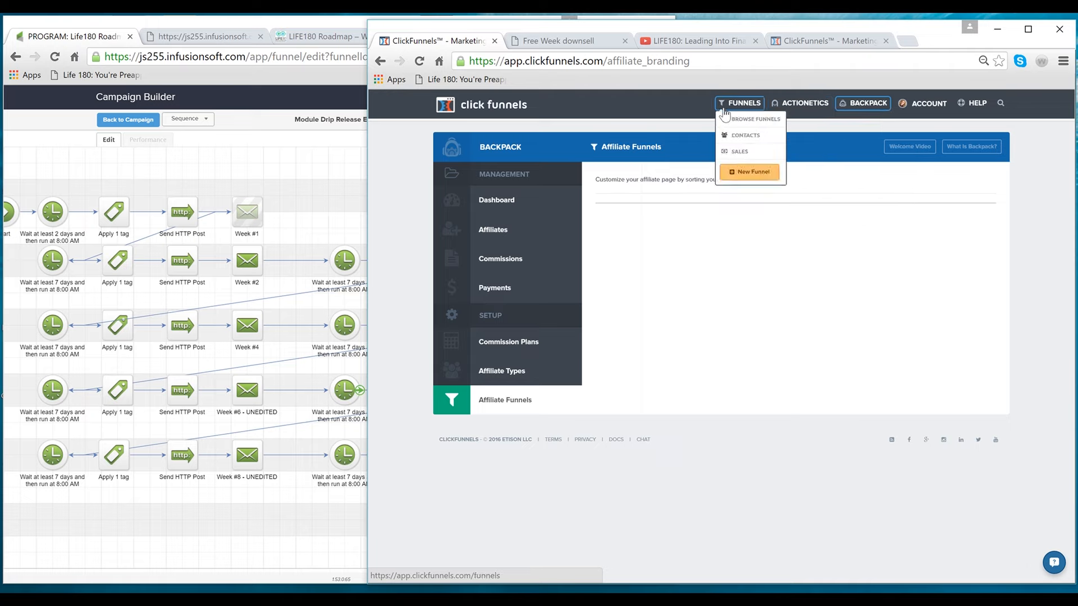
mouse_move(915, 105)
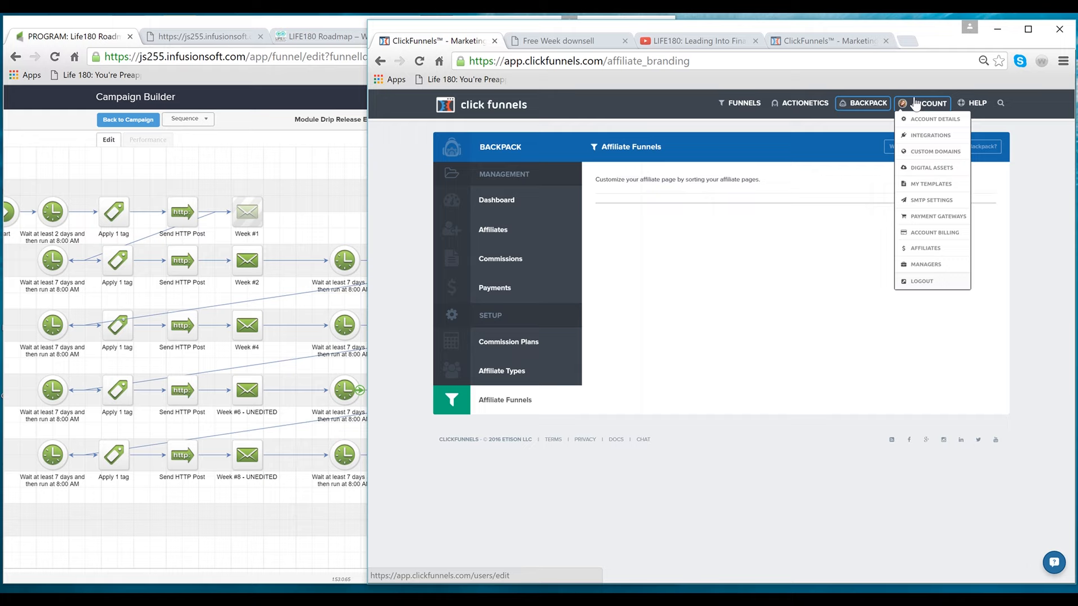
click(926, 136)
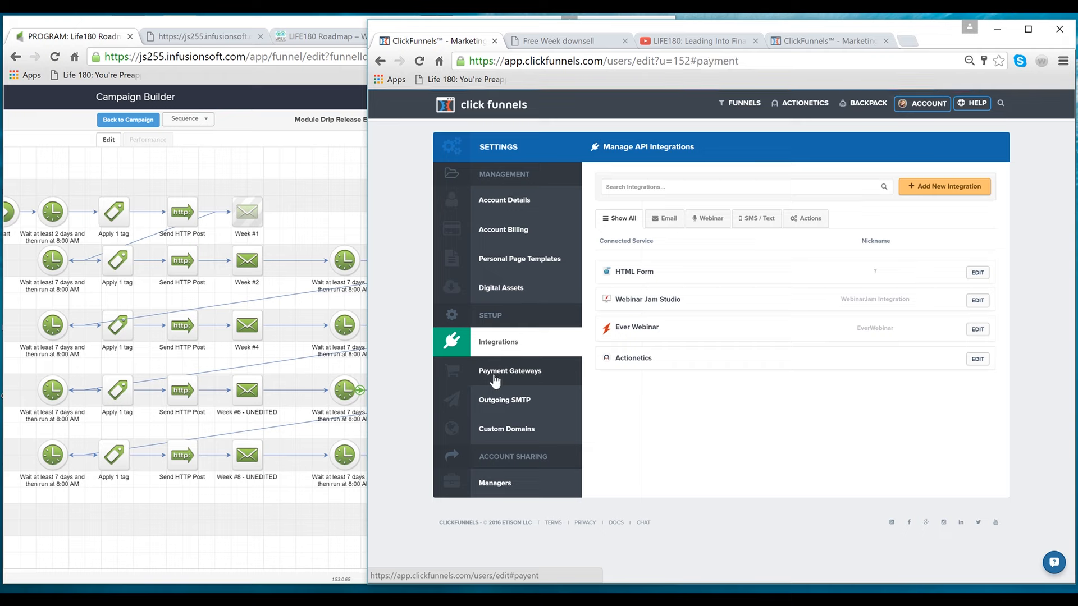
click(494, 376)
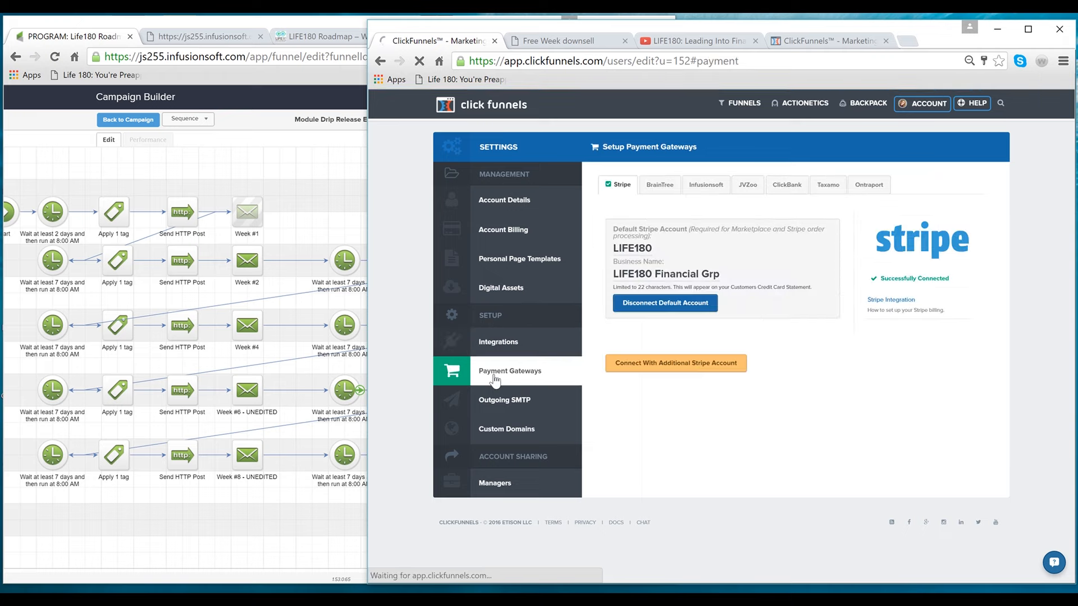
click(506, 414)
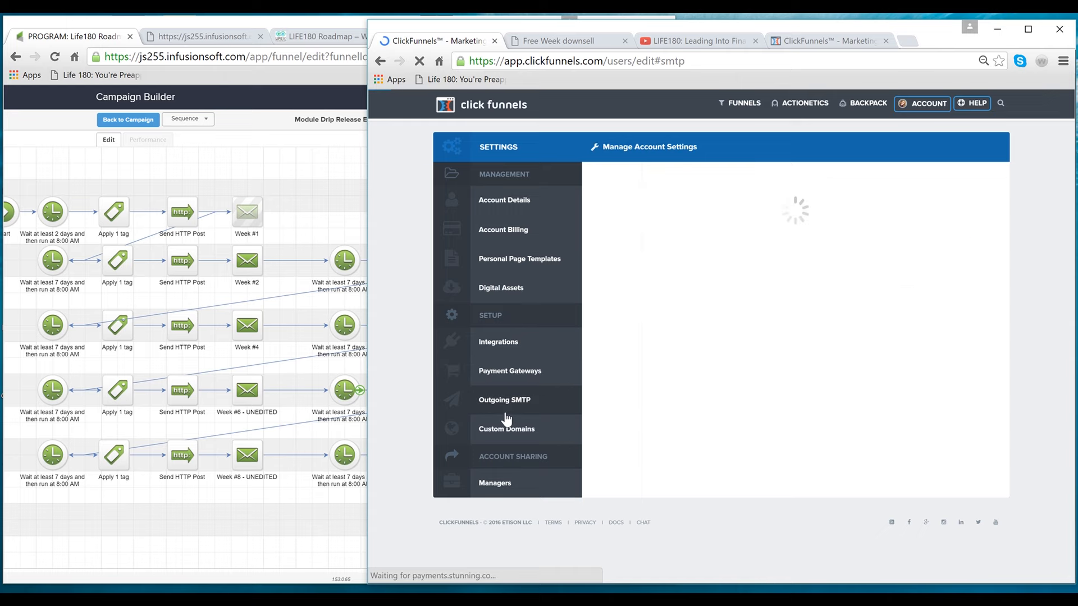
click(517, 378)
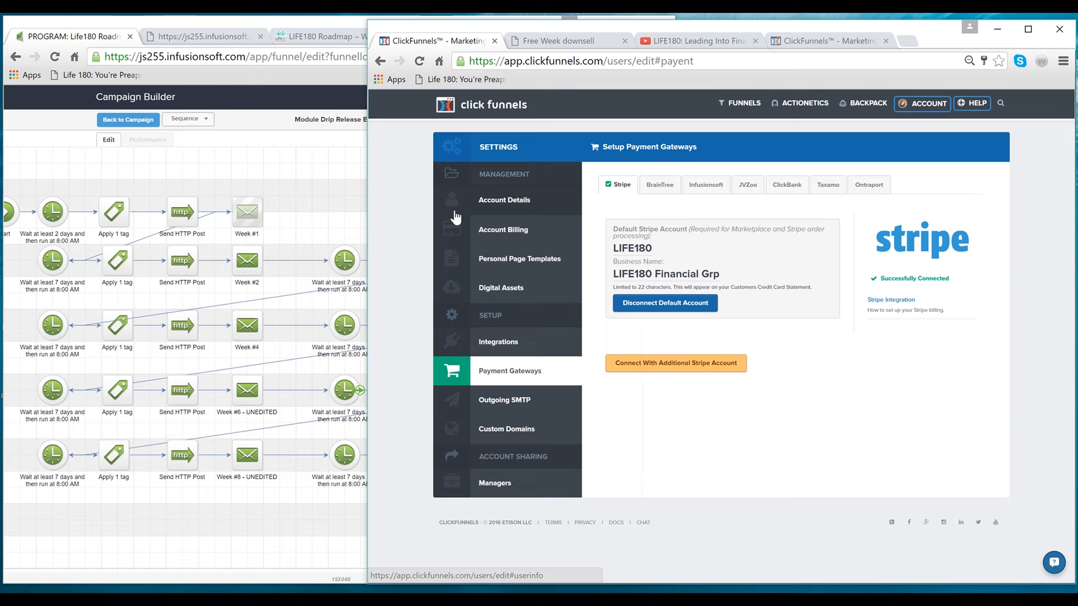
- View the account's Digital Assets, Outgoing SMTP and Custom Domains settings
click(459, 289)
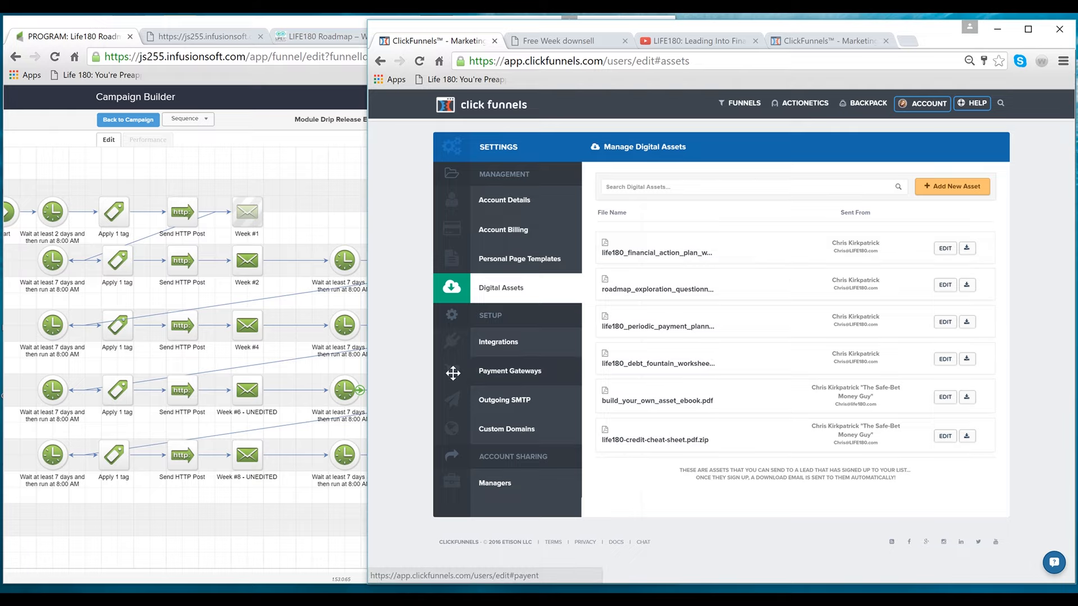
click(453, 400)
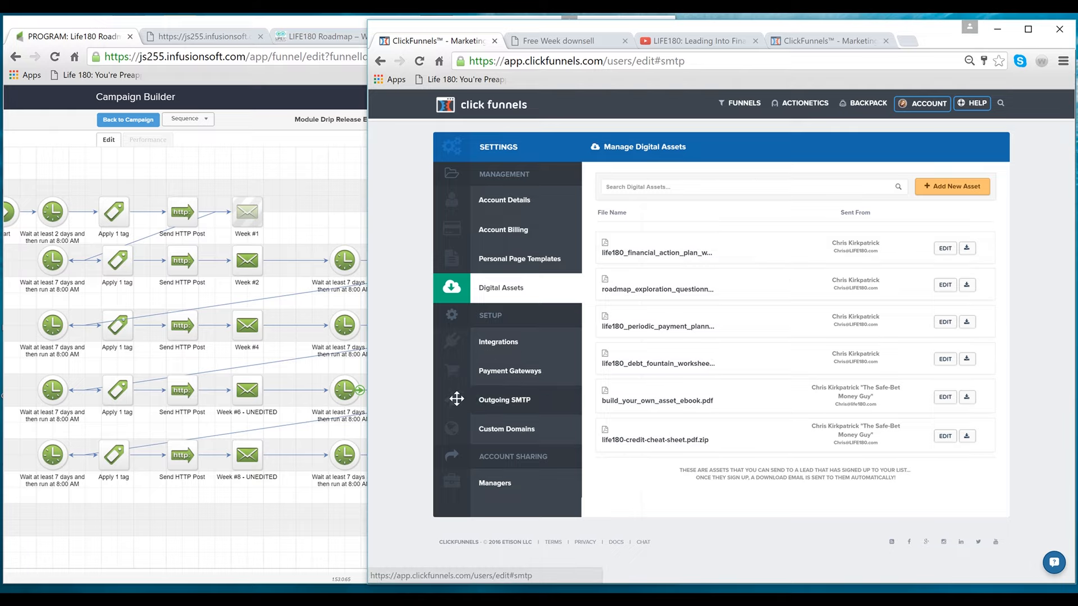
click(451, 431)
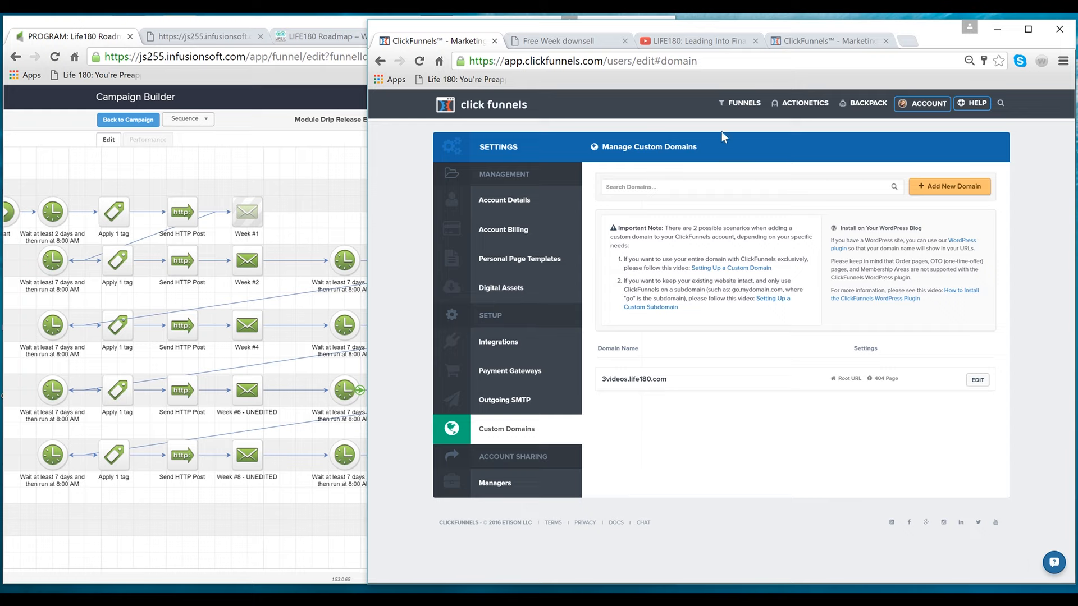
- Return to the list of all funnels and dismiss the desktop notifications
mouse_move(729, 109)
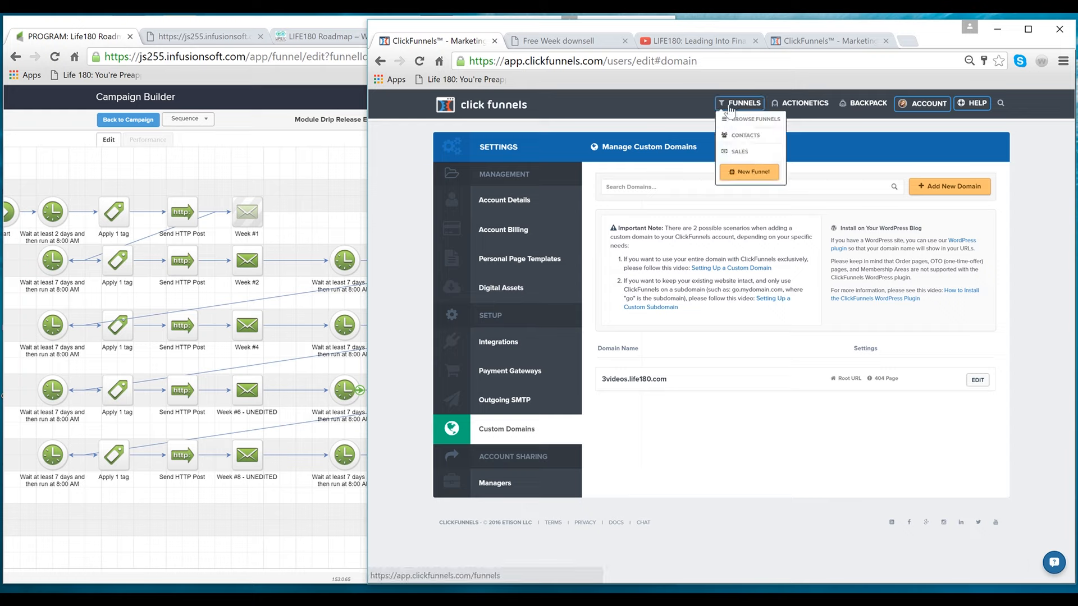
click(725, 123)
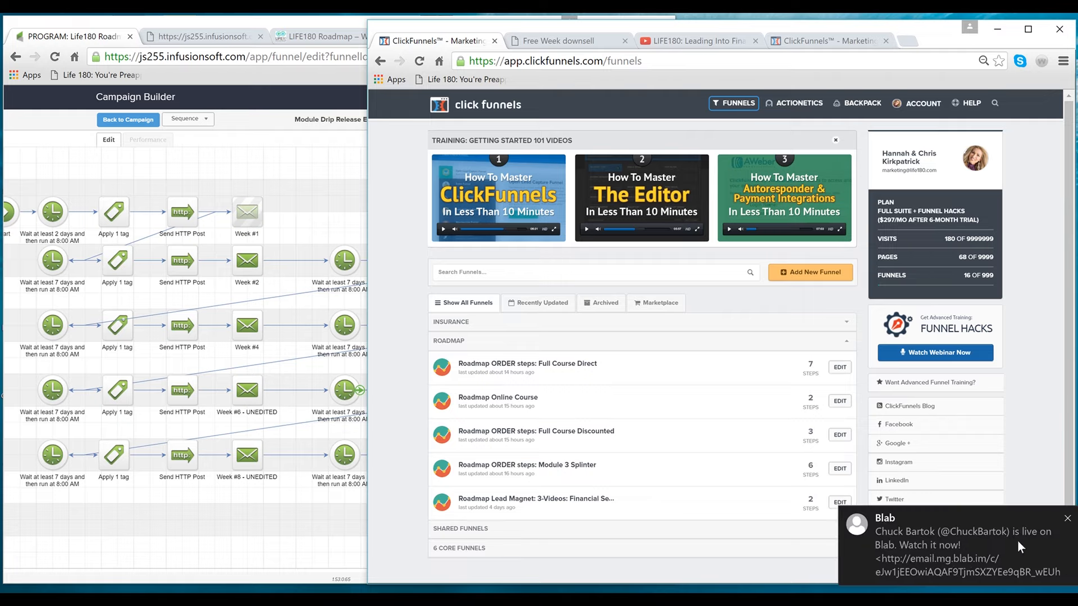
click(1067, 518)
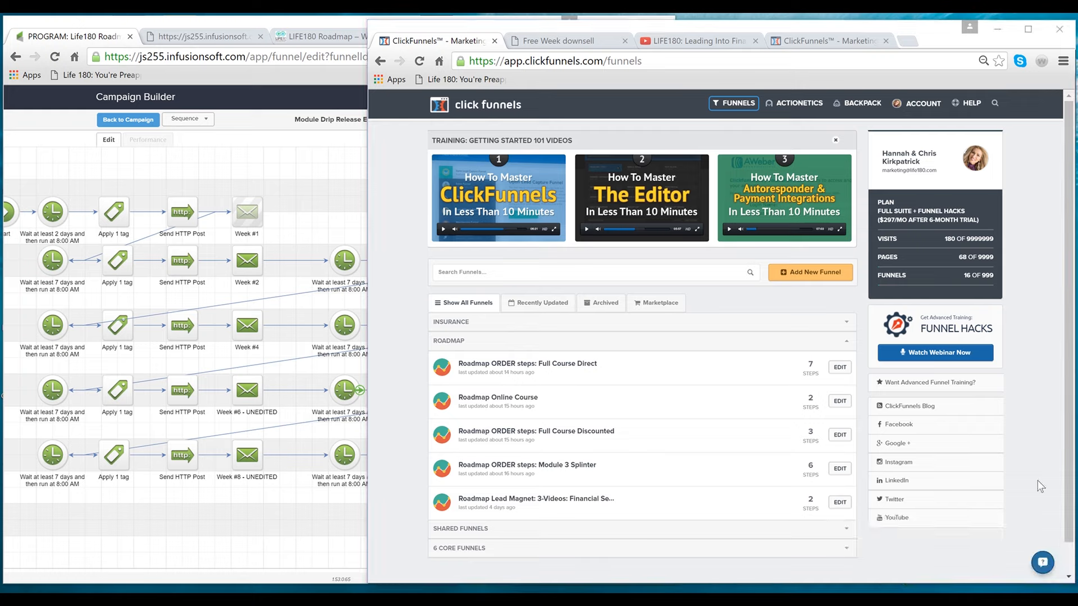
click(1066, 519)
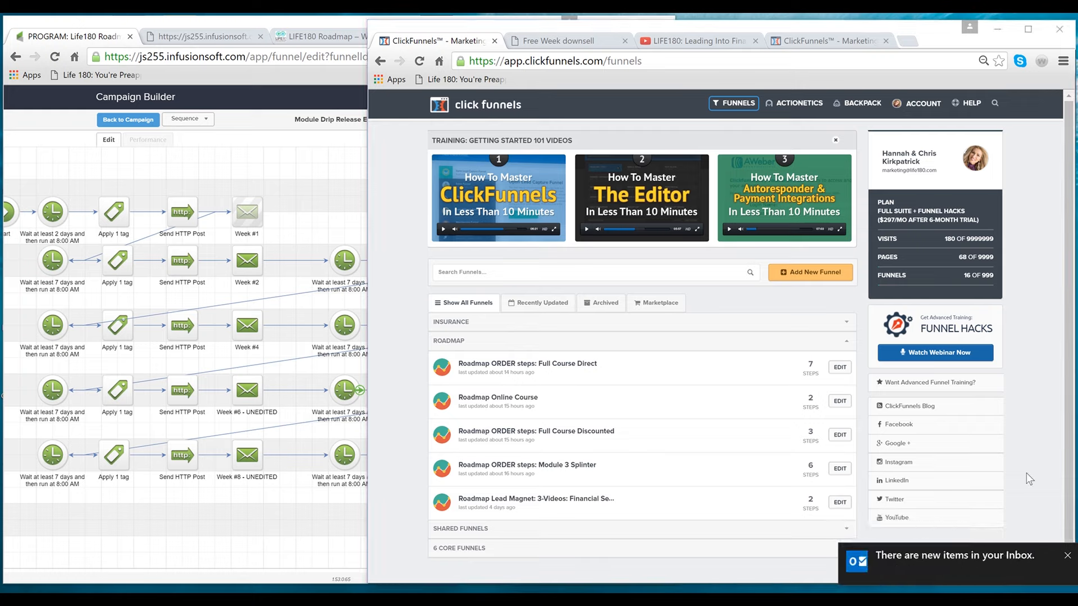
click(1067, 555)
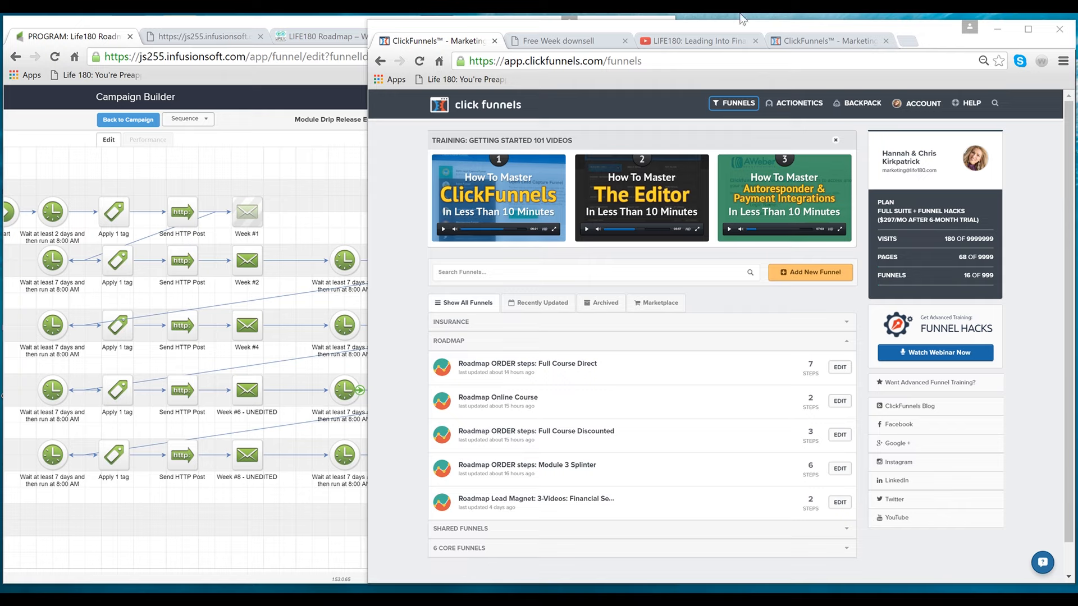
- Switch to the LIFE180: Leading Into Financial Excellence YouTube channel and look through its videos down to the created playlists
mouse_move(580, 24)
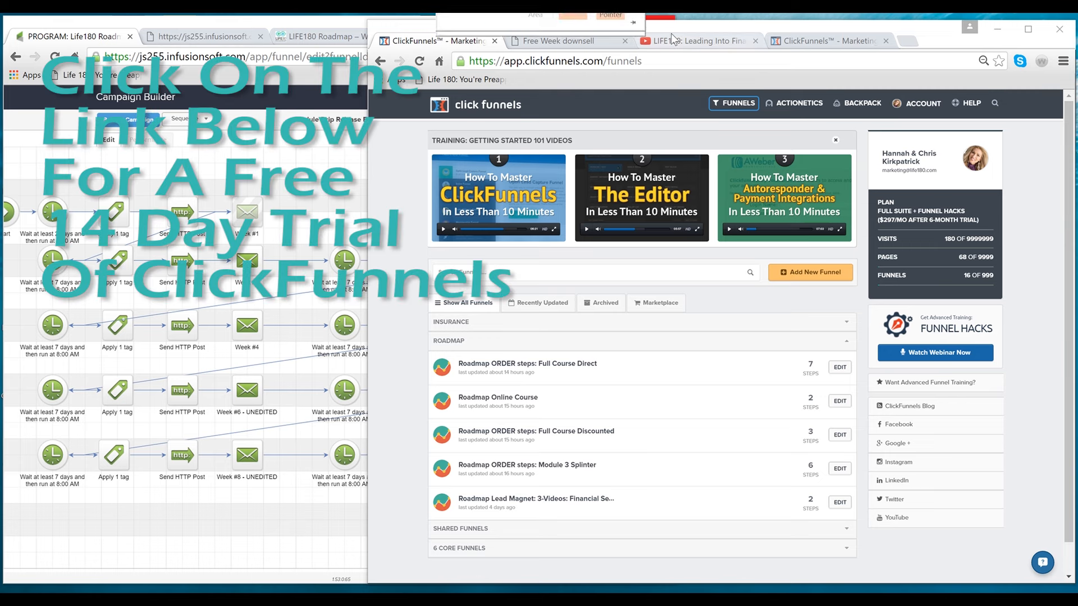
click(683, 45)
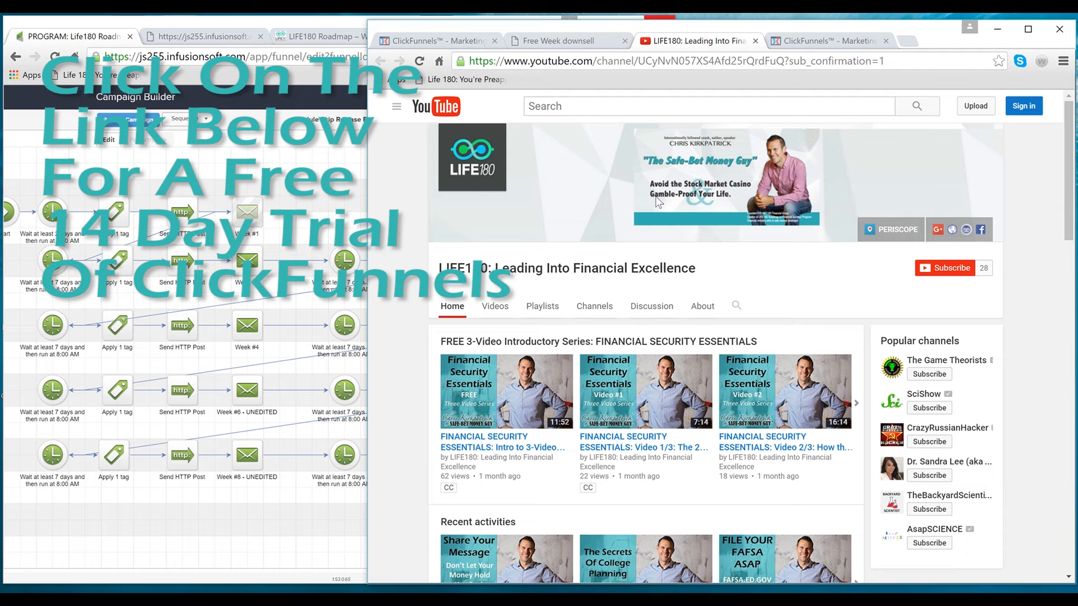
click(722, 63)
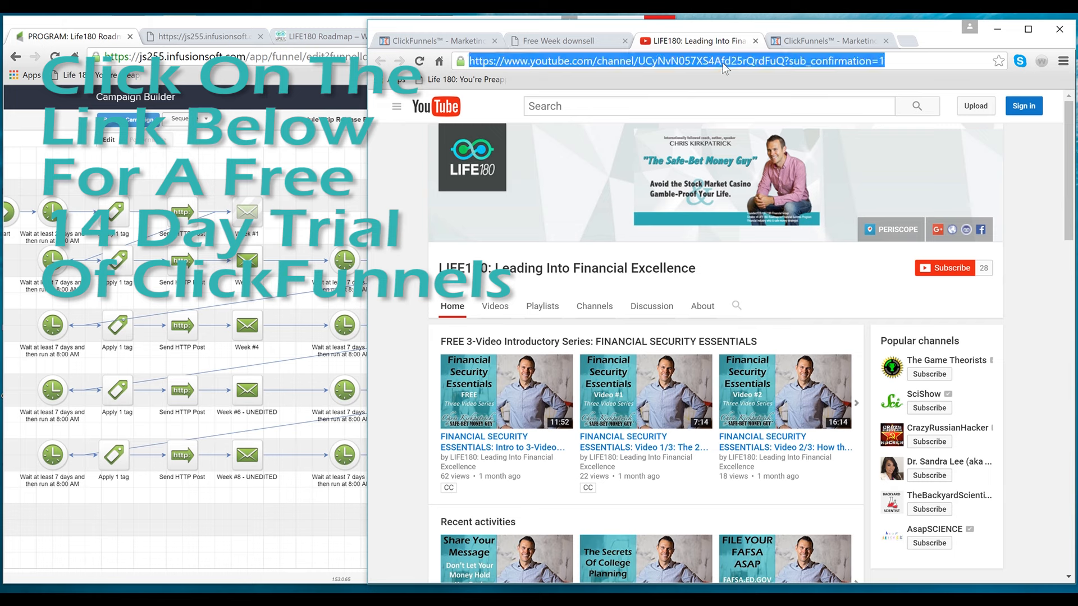
click(401, 322)
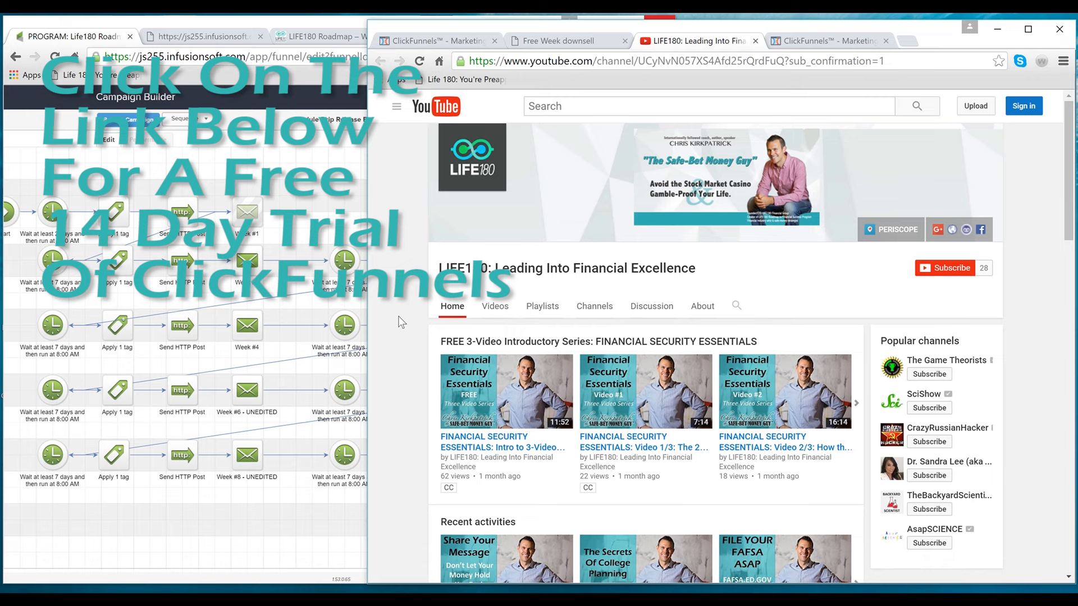
scroll(401, 321, down, 3)
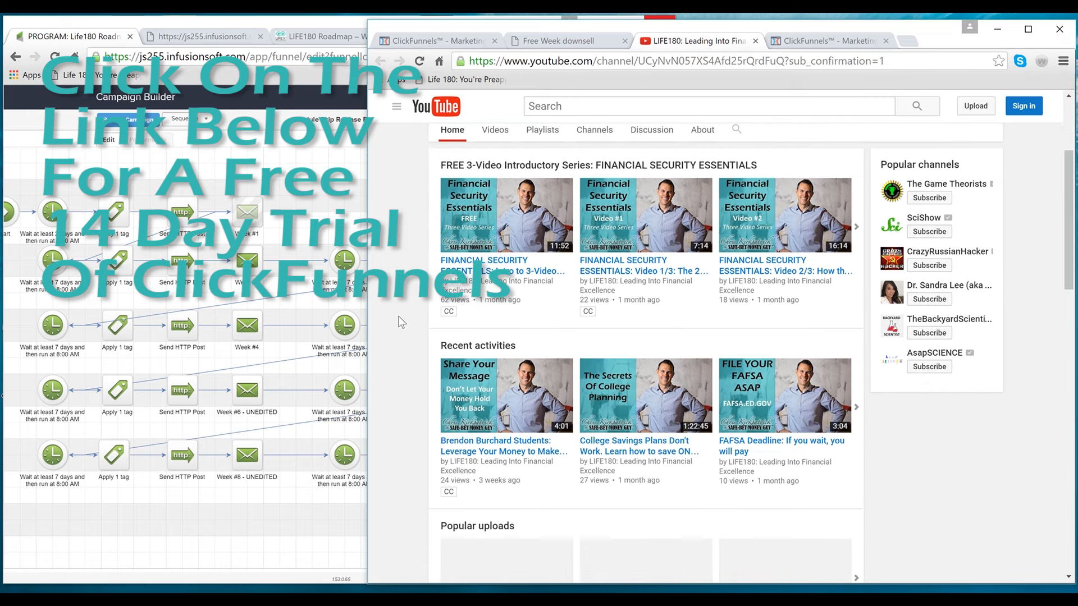
scroll(401, 322, down, 4)
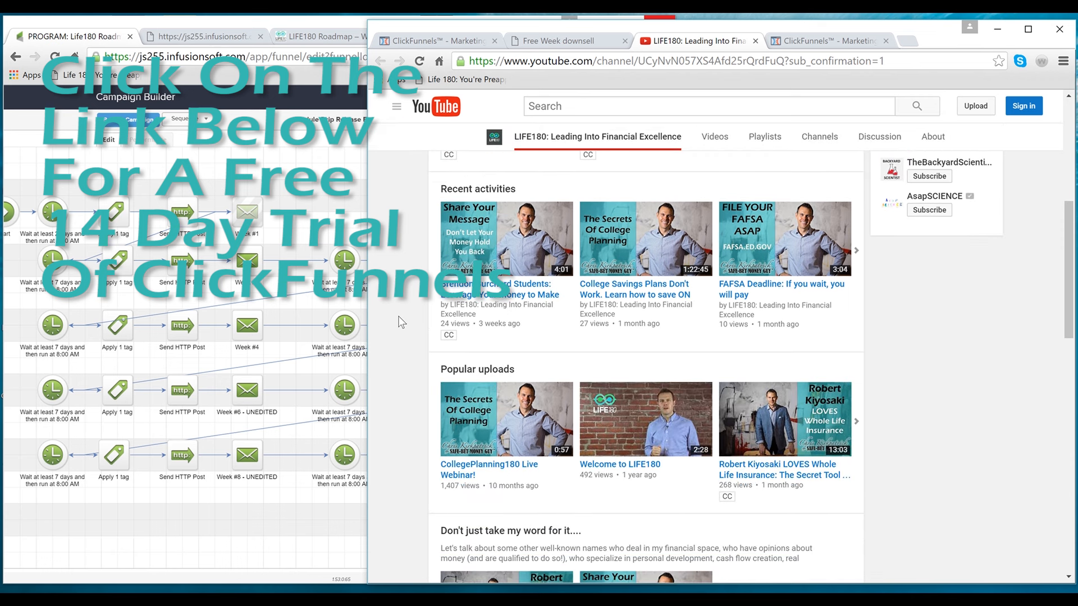
scroll(401, 321, down, 2)
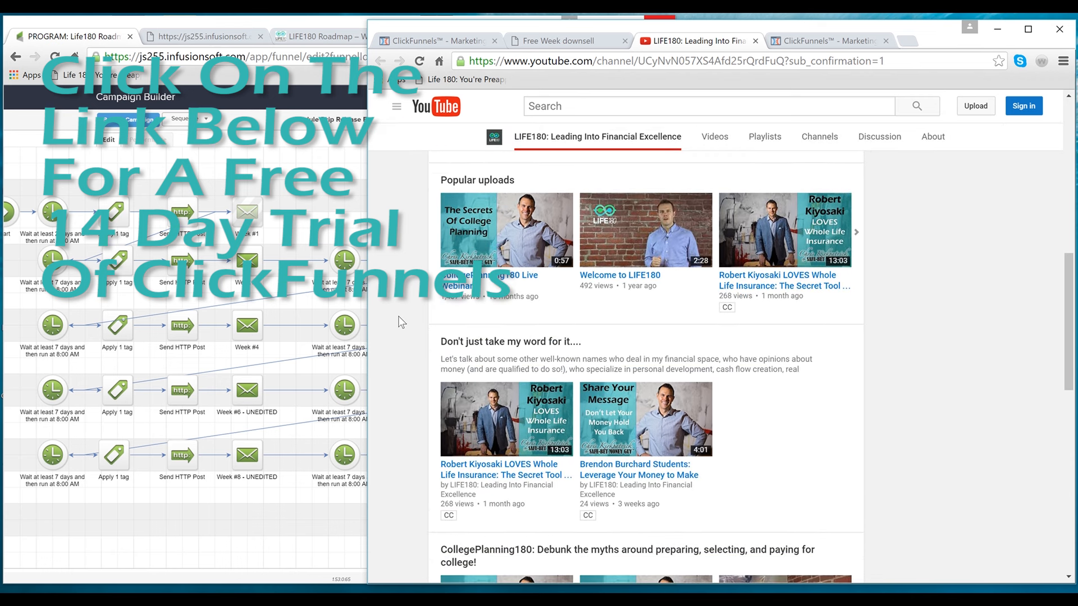
scroll(401, 322, down, 3)
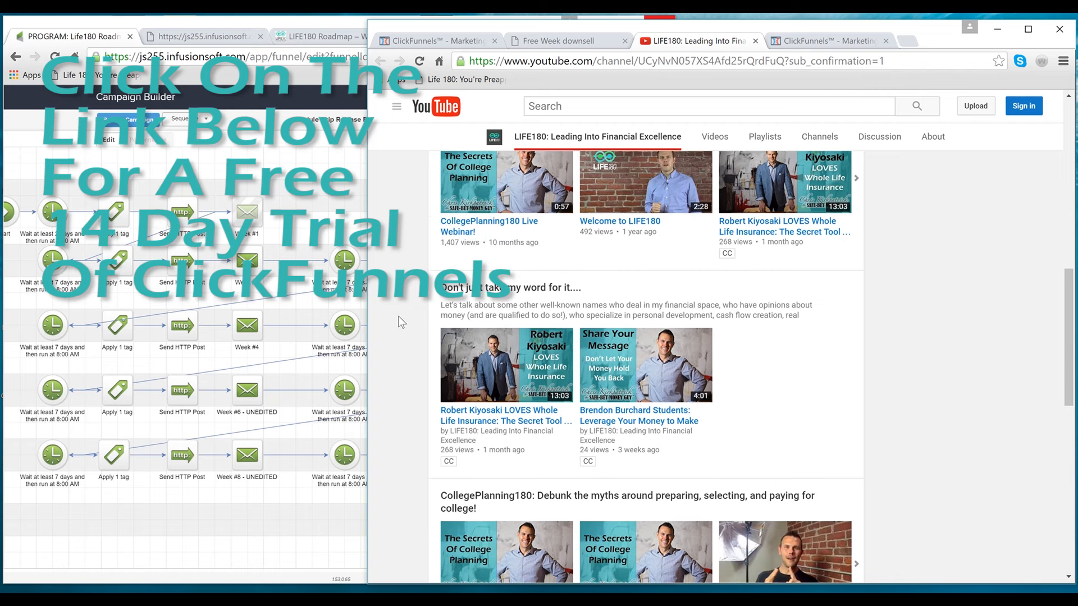
scroll(401, 321, down, 3)
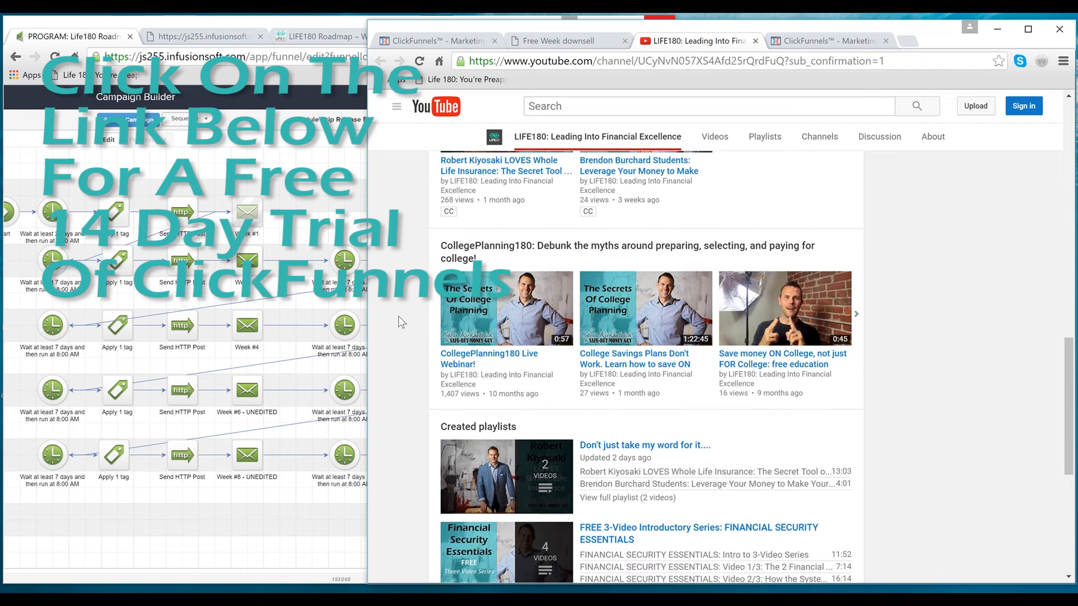
scroll(400, 322, down, 3)
scroll(401, 321, down, 3)
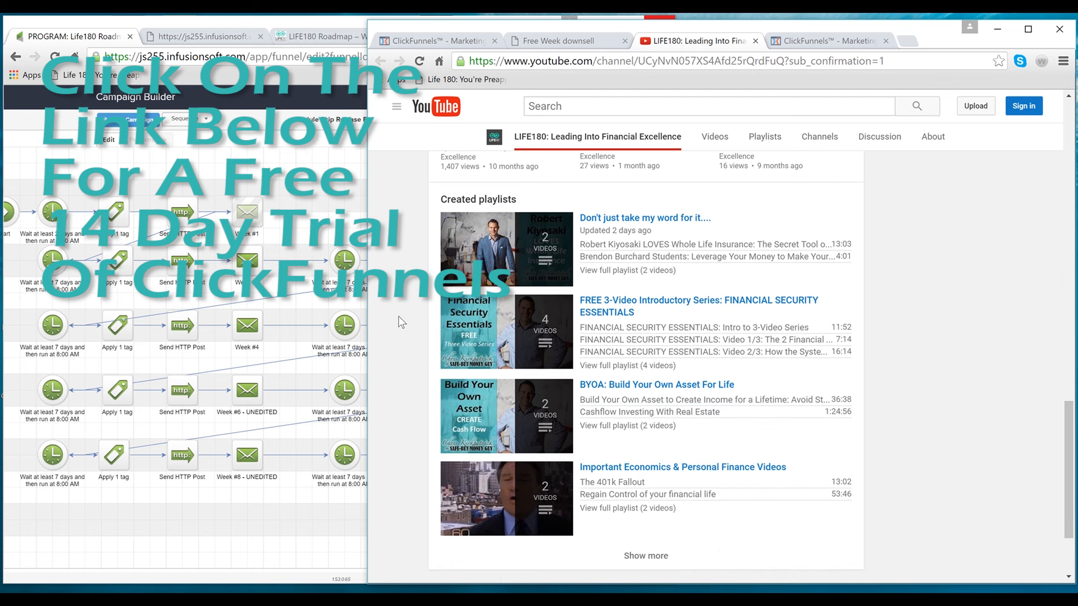
scroll(401, 321, up, 1)
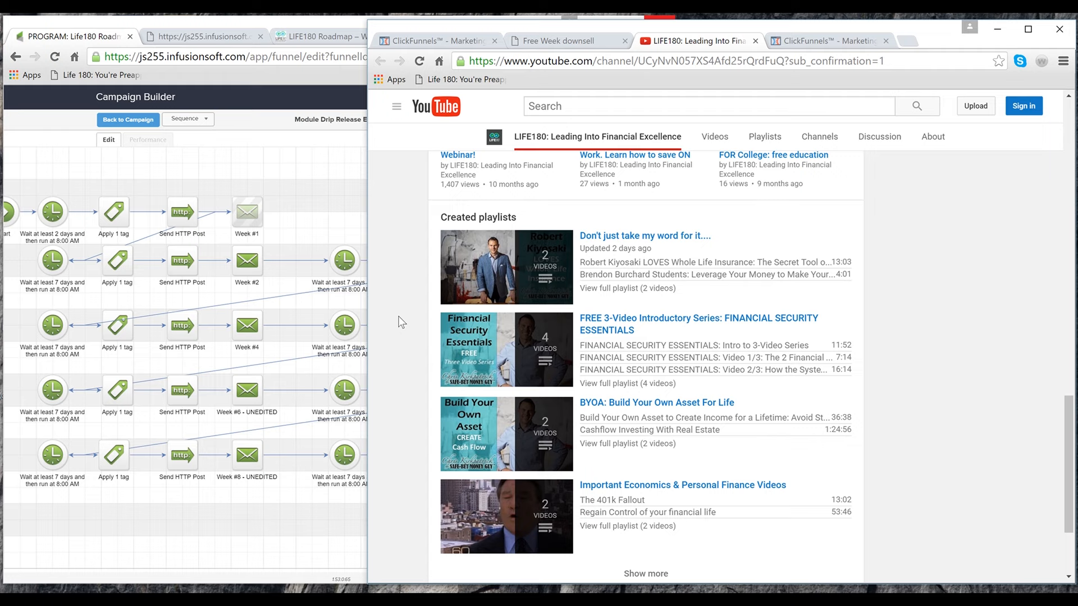
mouse_move(458, 14)
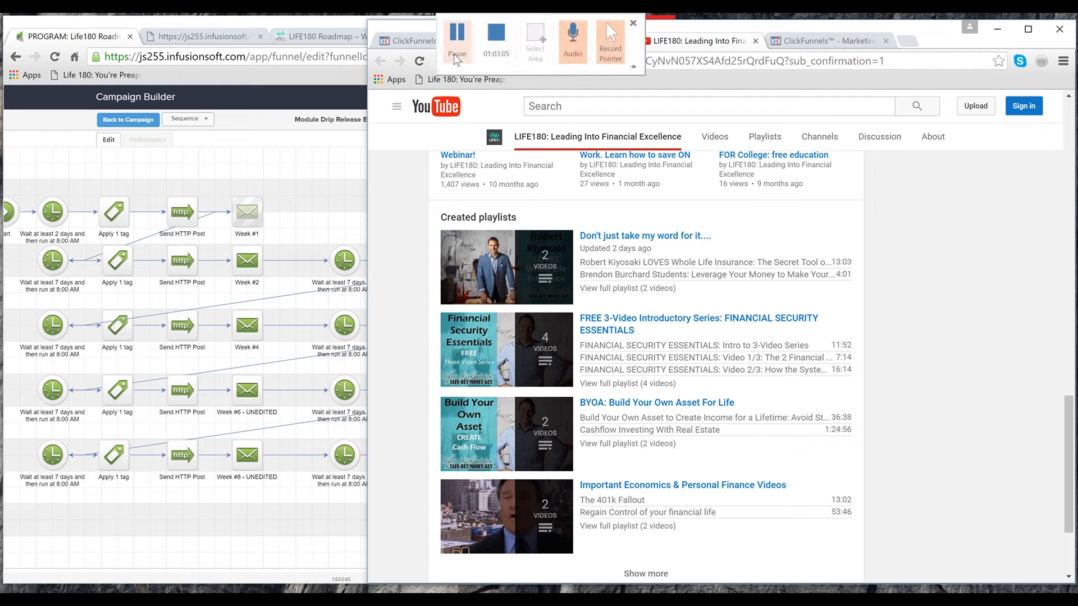